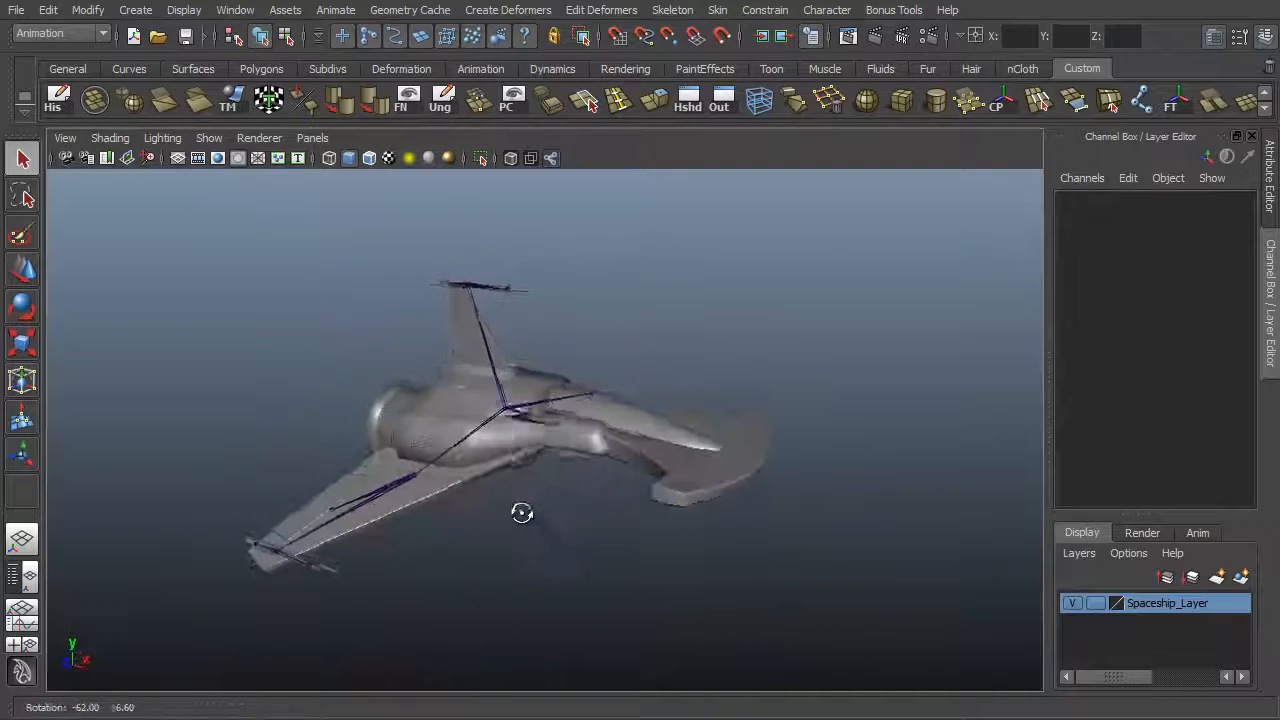
Parent the ShipFrame mesh to the Root joint.
{"action": "right_click_drag", "start_coordinate": [523, 506], "coordinate": [564, 502], "text": "alt"}
{"action": "left_click_drag", "start_coordinate": [564, 502], "coordinate": [571, 463], "text": "alt"}
{"action": "left_click", "coordinate": [571, 463]}
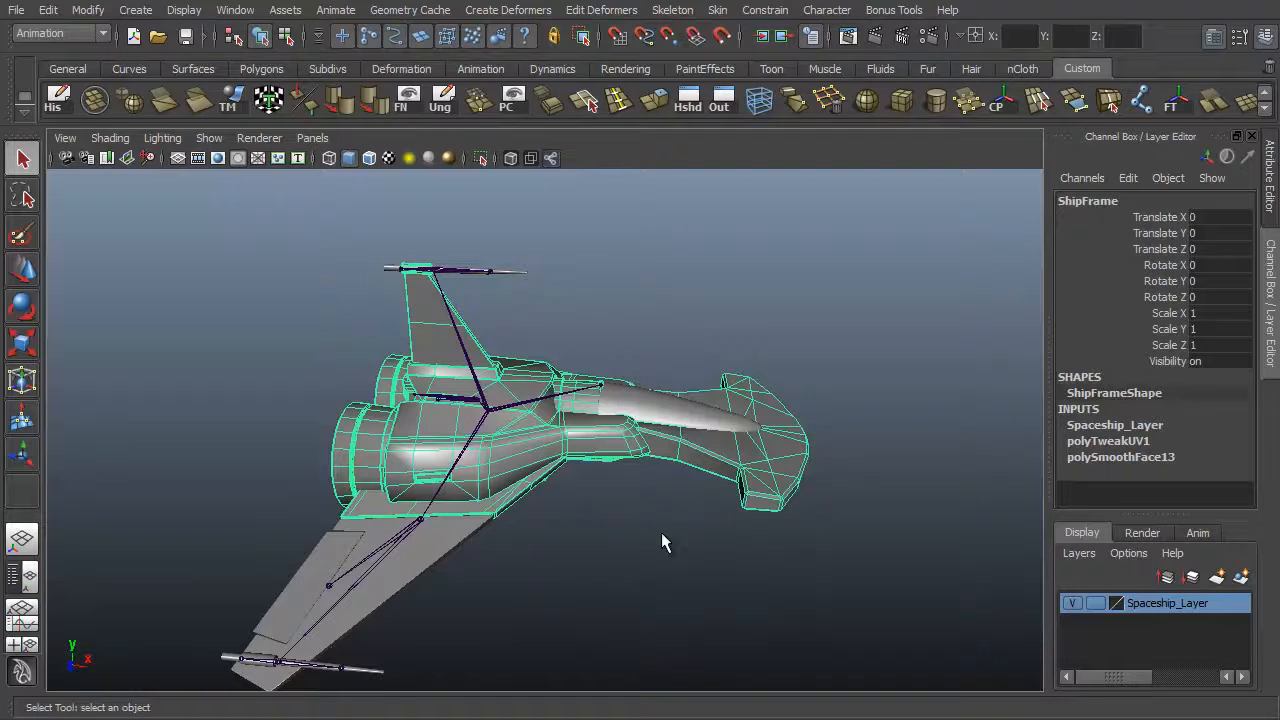
{"action": "left_click_drag", "start_coordinate": [655, 557], "coordinate": [589, 583], "text": "alt"}
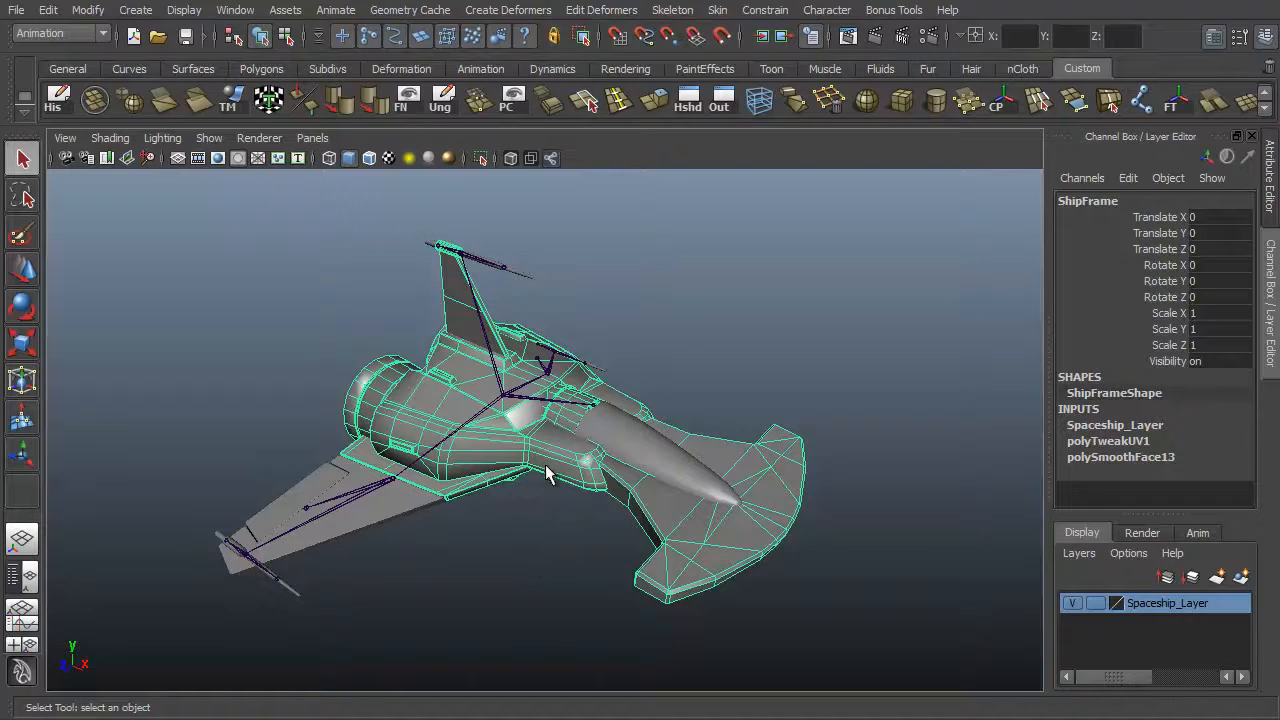
{"action": "left_click_drag", "start_coordinate": [546, 471], "coordinate": [516, 481], "text": "alt"}
{"action": "right_click_drag", "start_coordinate": [516, 481], "coordinate": [734, 507], "text": "alt"}
{"action": "left_click_drag", "start_coordinate": [734, 507], "coordinate": [595, 569], "text": "alt"}
{"action": "left_click", "coordinate": [545, 293]}
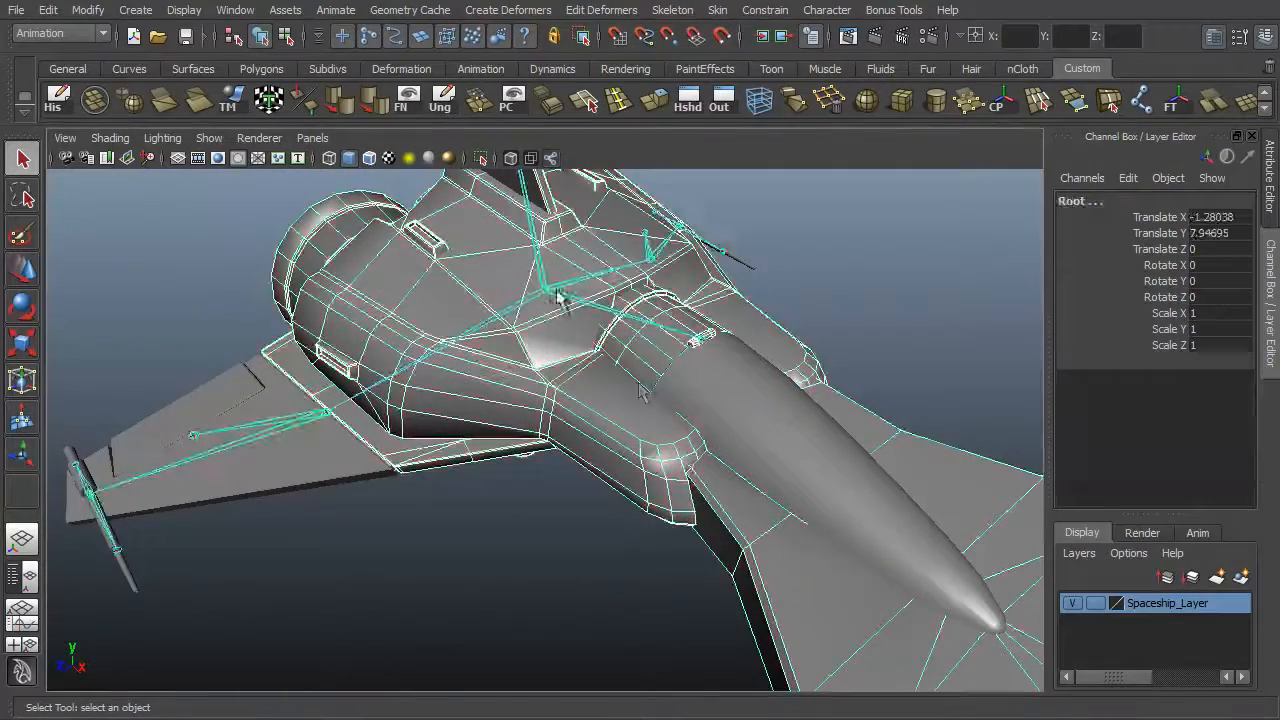
{"action": "left_click", "coordinate": [592, 428]}
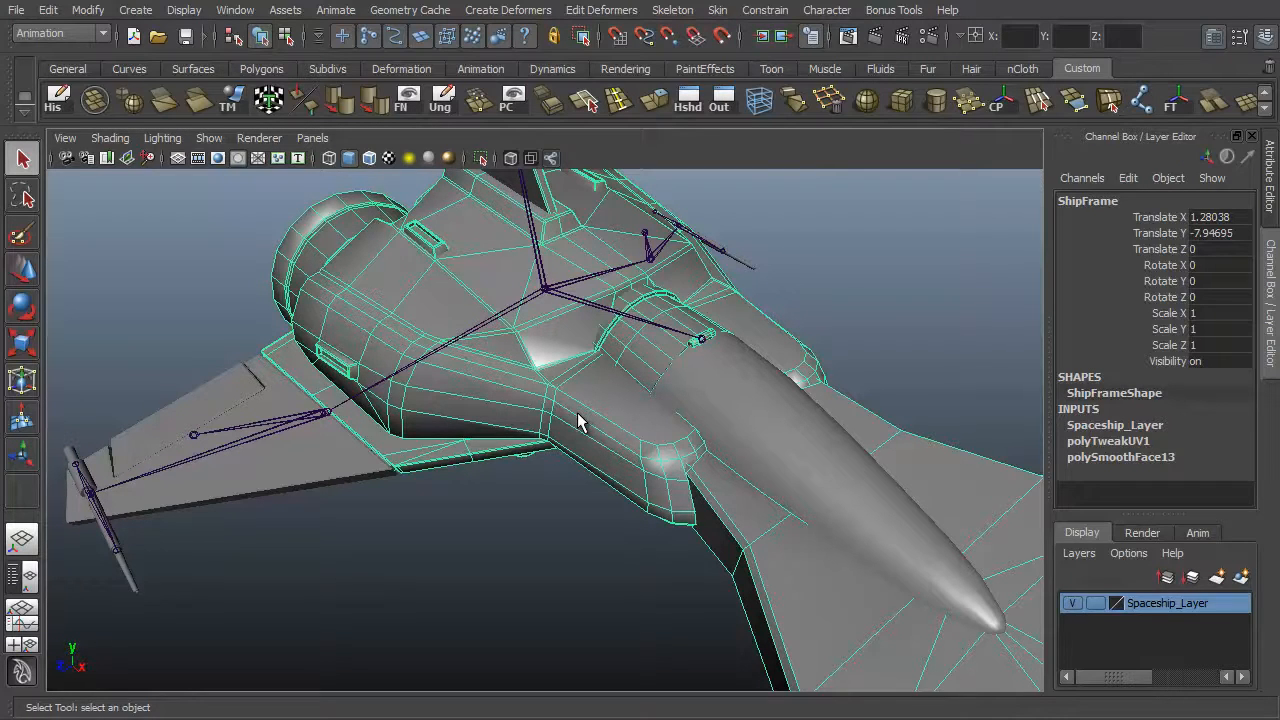
Try moving the Root joint with the parented ShipFrame mesh, and undo both the move and the parenting.
{"action": "left_click", "coordinate": [549, 297]}
{"action": "left_click_drag", "start_coordinate": [640, 377], "coordinate": [658, 334], "text": "alt"}
{"action": "right_click_drag", "start_coordinate": [658, 334], "coordinate": [597, 371], "text": "alt"}
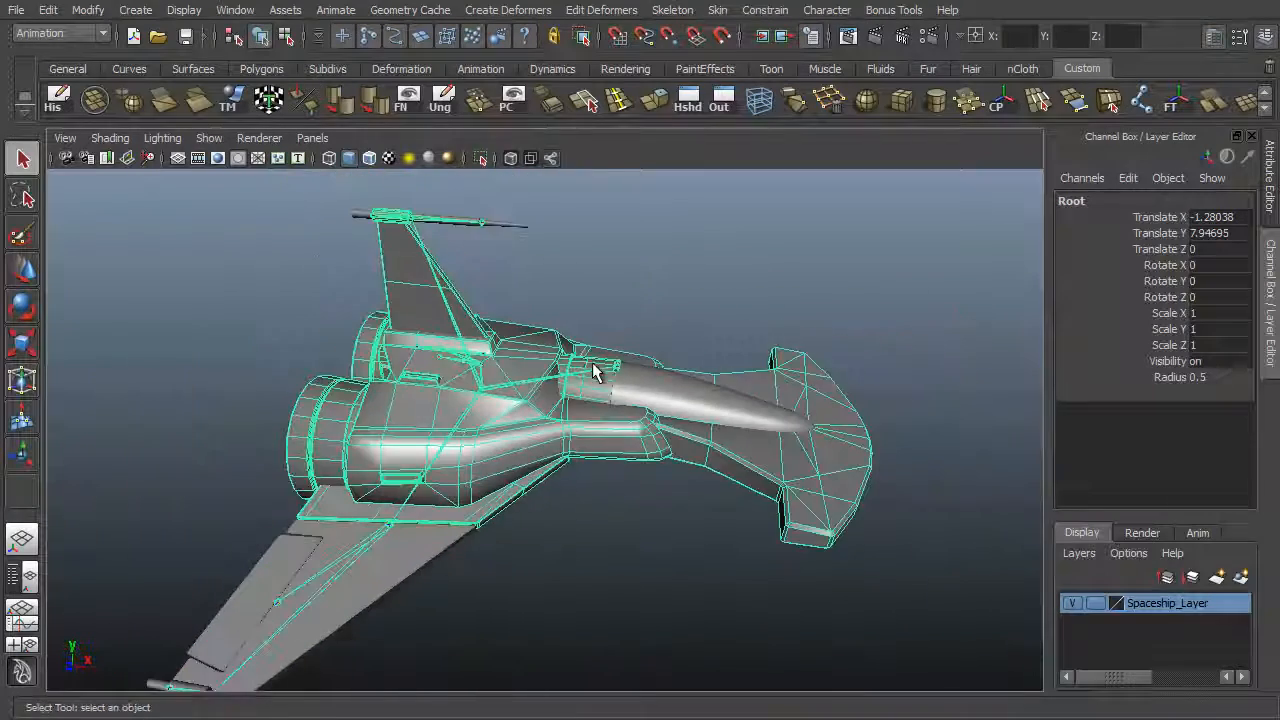
{"action": "key", "text": "w"}
{"action": "left_click_drag", "start_coordinate": [597, 371], "coordinate": [530, 358], "text": "alt"}
{"action": "key", "text": "ctrl+z"}
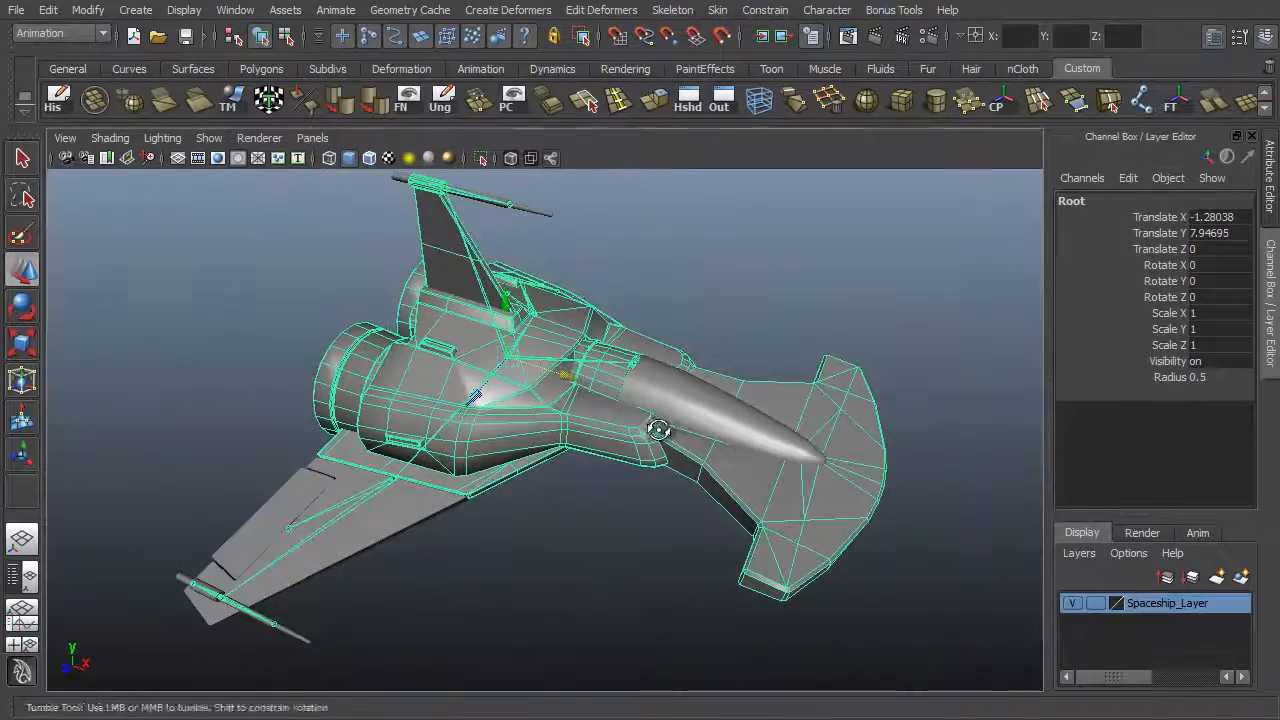
{"action": "left_click_drag", "start_coordinate": [657, 426], "coordinate": [625, 405], "text": "alt"}
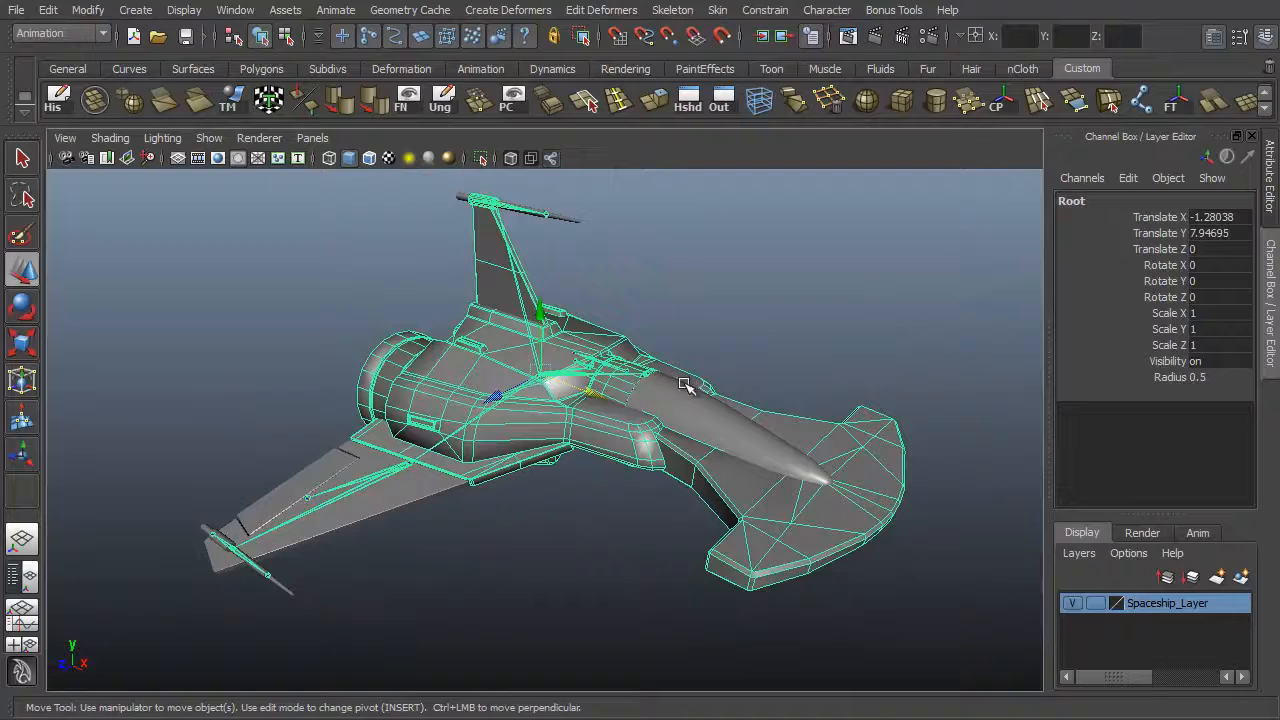
{"action": "left_click", "coordinate": [740, 412]}
{"action": "key", "text": "ctrl+z"}
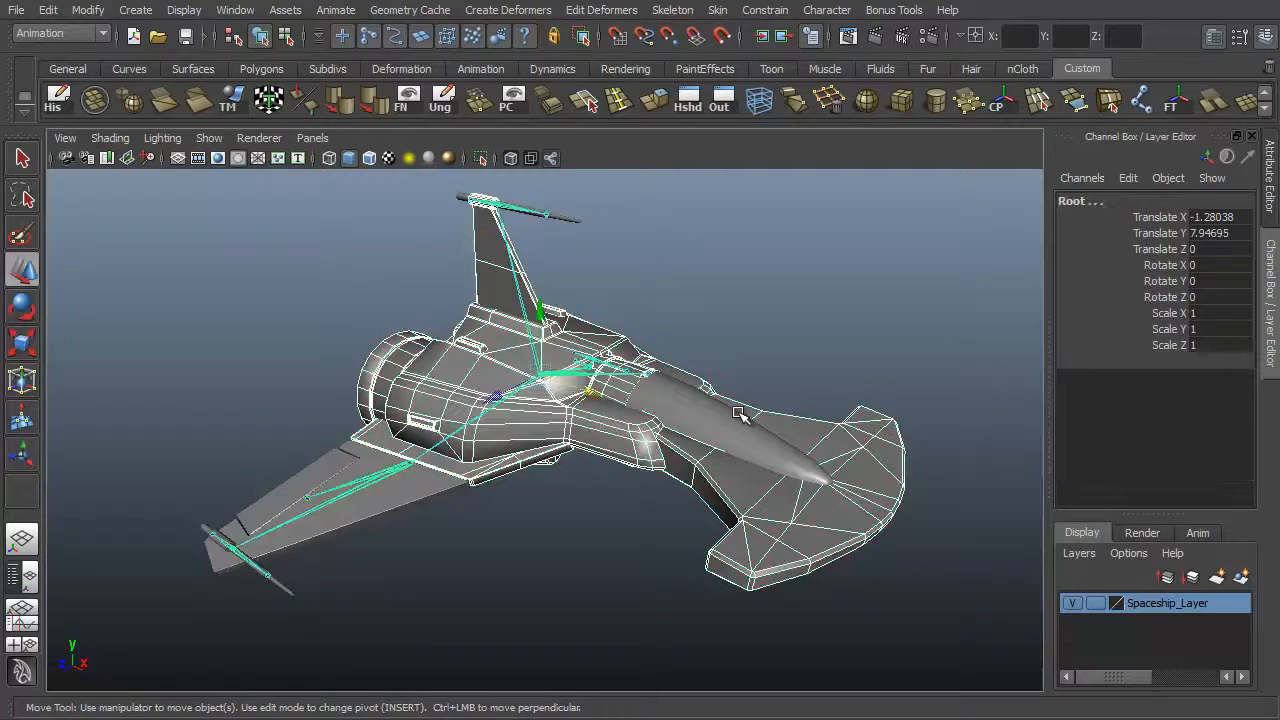
Open the Rigid Bind options for the ShipFrame mesh and the Root joint, and reset them to their defaults.
{"action": "left_click", "coordinate": [645, 438]}
{"action": "left_click_drag", "start_coordinate": [676, 449], "coordinate": [657, 494], "text": "alt"}
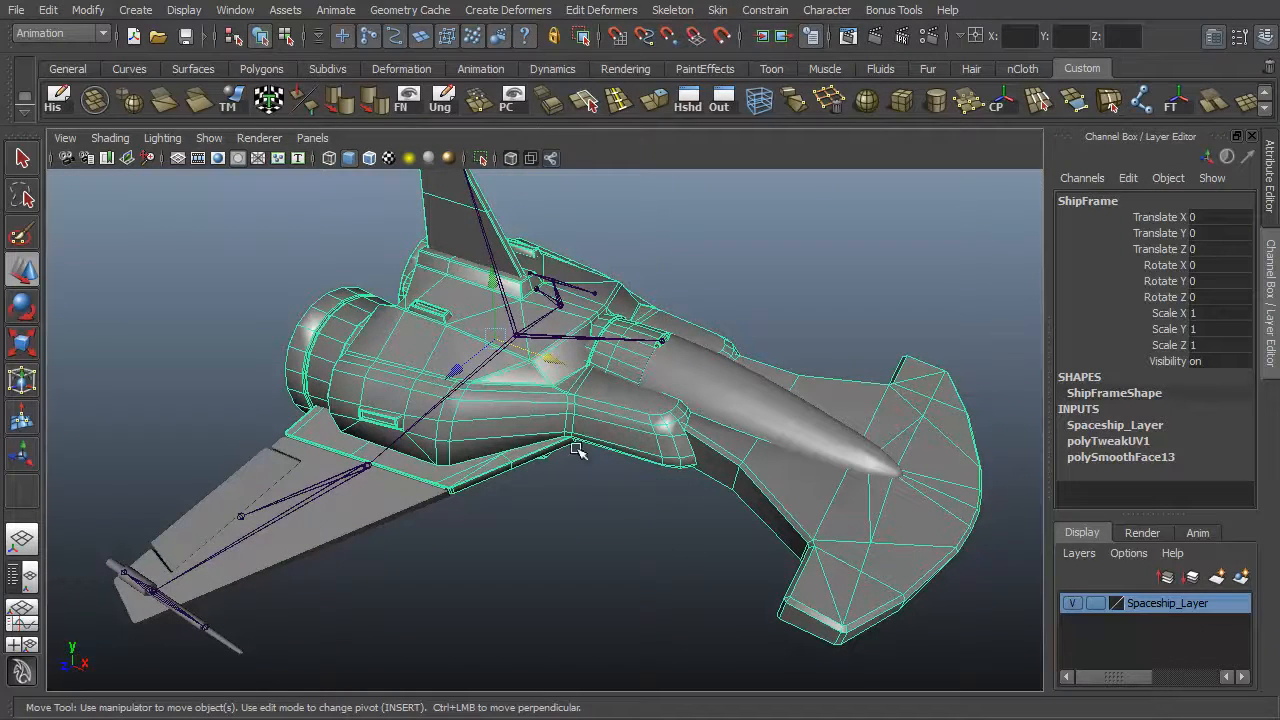
{"action": "key", "text": "q"}
{"action": "left_click", "coordinate": [518, 340]}
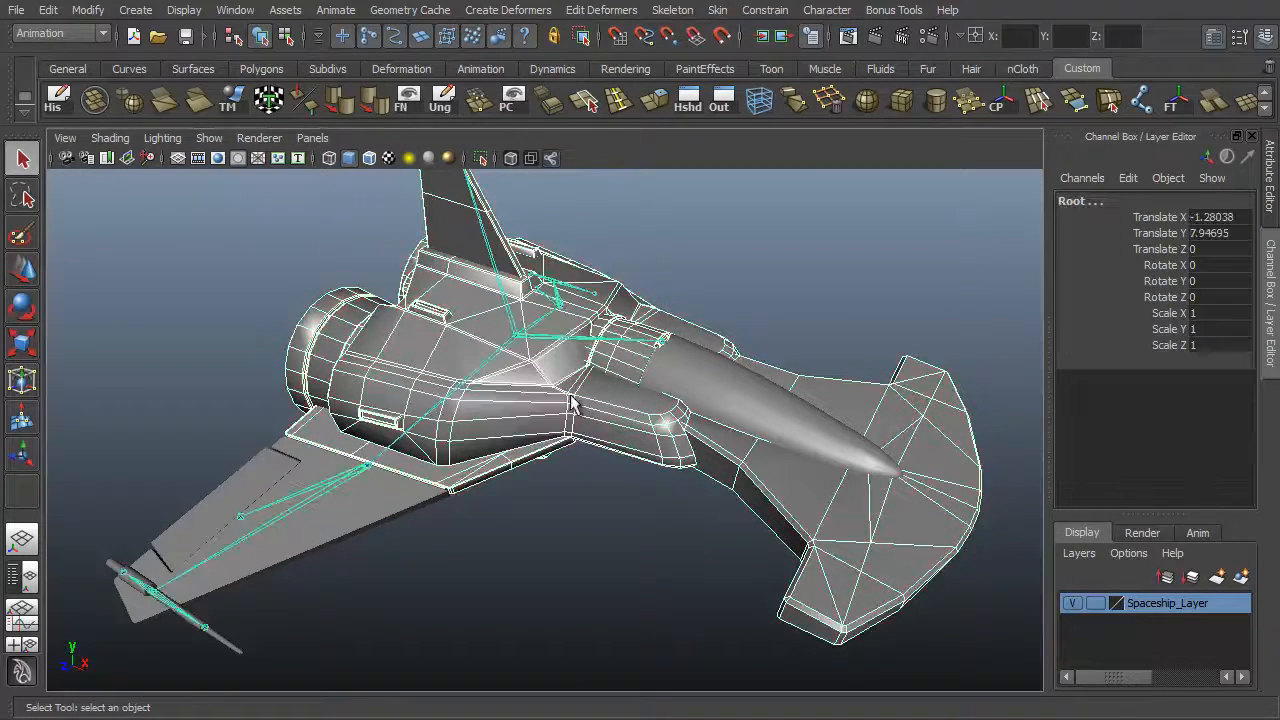
{"action": "left_click", "coordinate": [718, 10]}
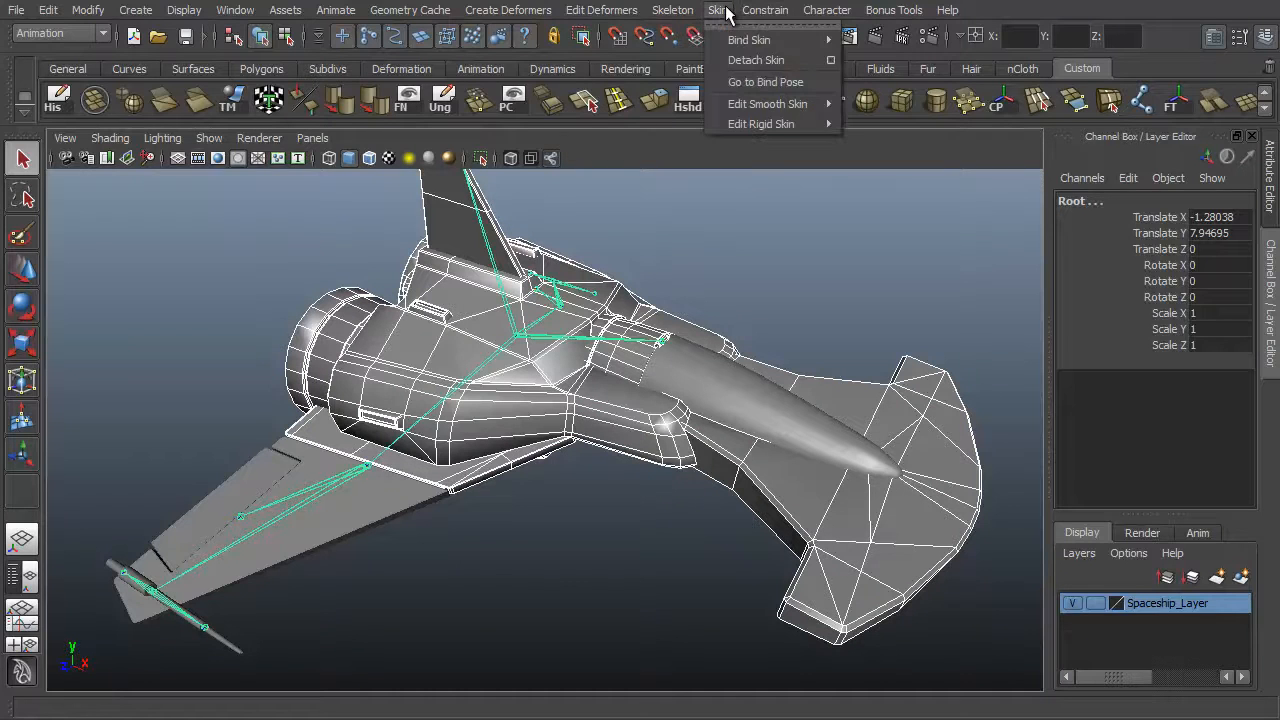
{"action": "mouse_move", "coordinate": [787, 41]}
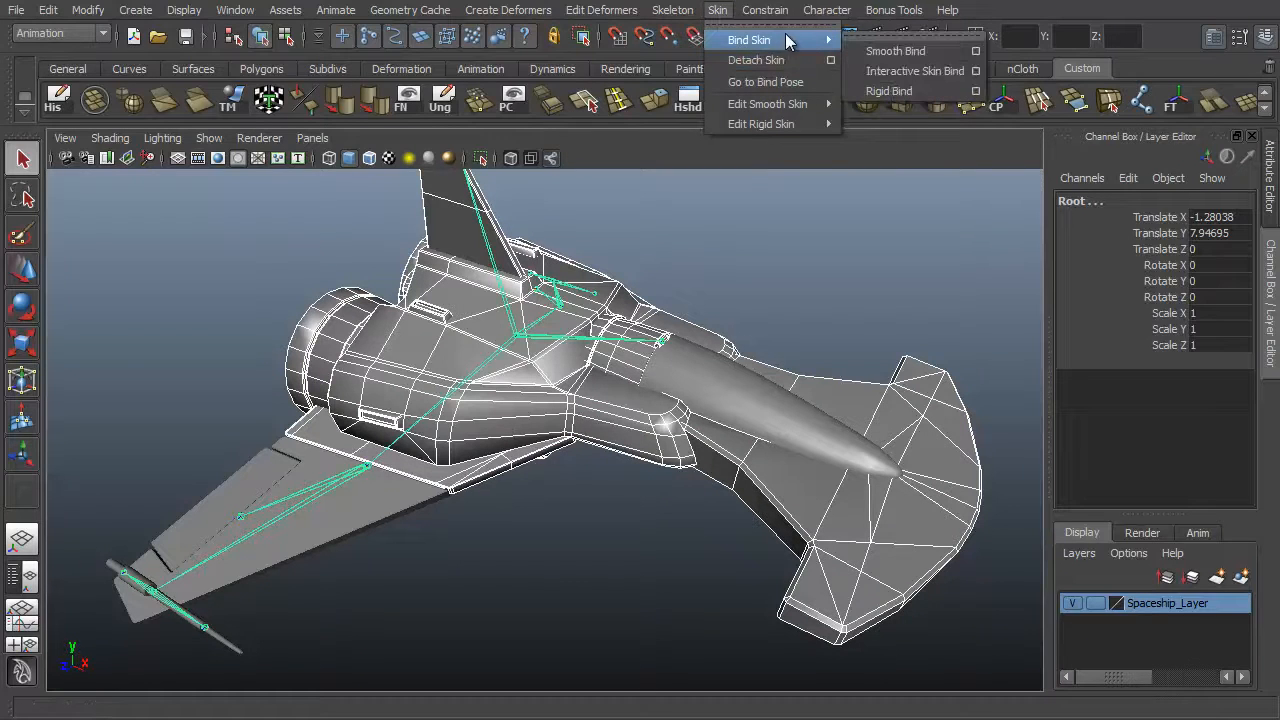
{"action": "left_click", "coordinate": [975, 91]}
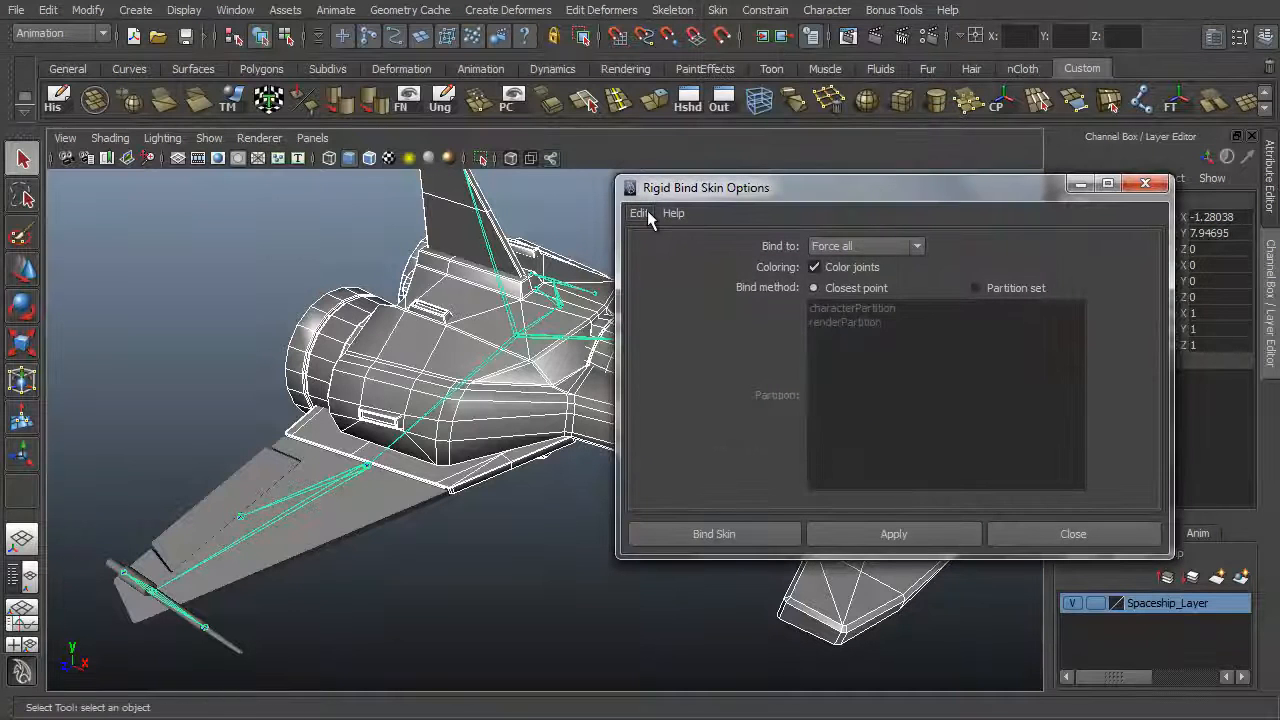
{"action": "left_click", "coordinate": [645, 215]}
{"action": "left_click", "coordinate": [665, 251]}
{"action": "left_click_drag", "start_coordinate": [841, 188], "coordinate": [927, 25]}
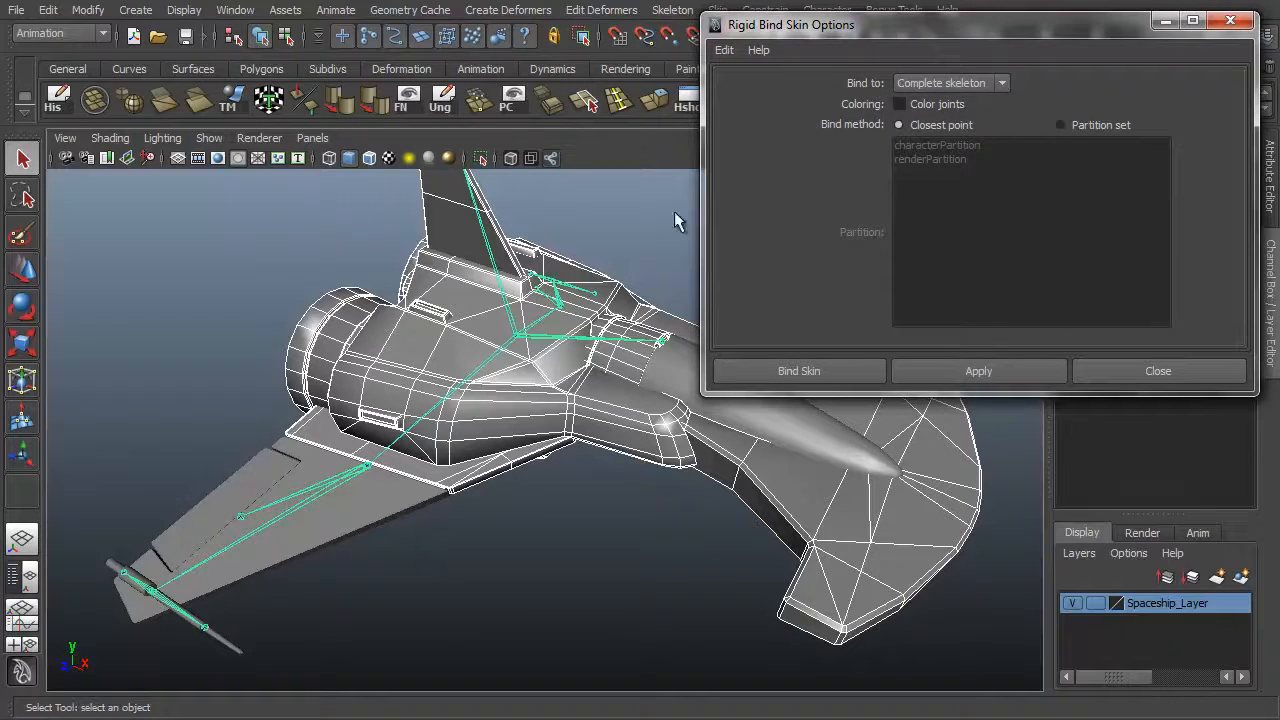
Rigid bind the ShipFrame mesh to the selected joints only, using the closest point method.
{"action": "left_click", "coordinate": [1002, 85]}
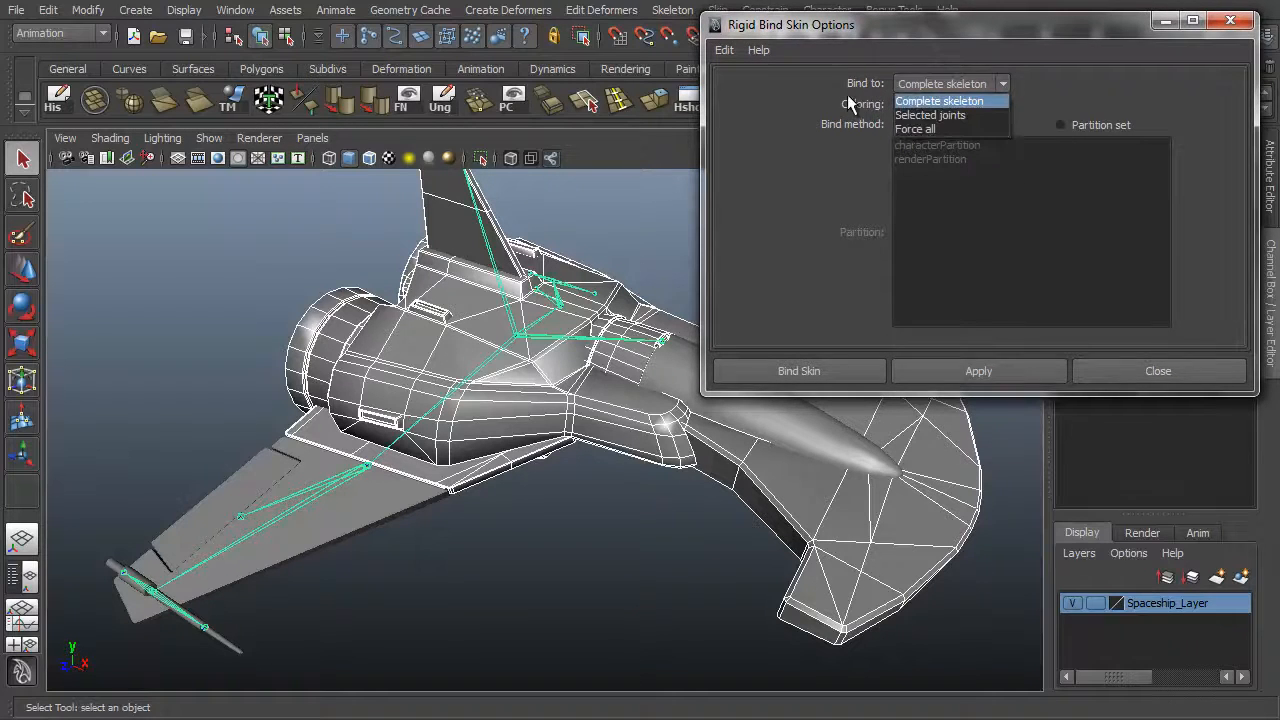
{"action": "left_click", "coordinate": [930, 115]}
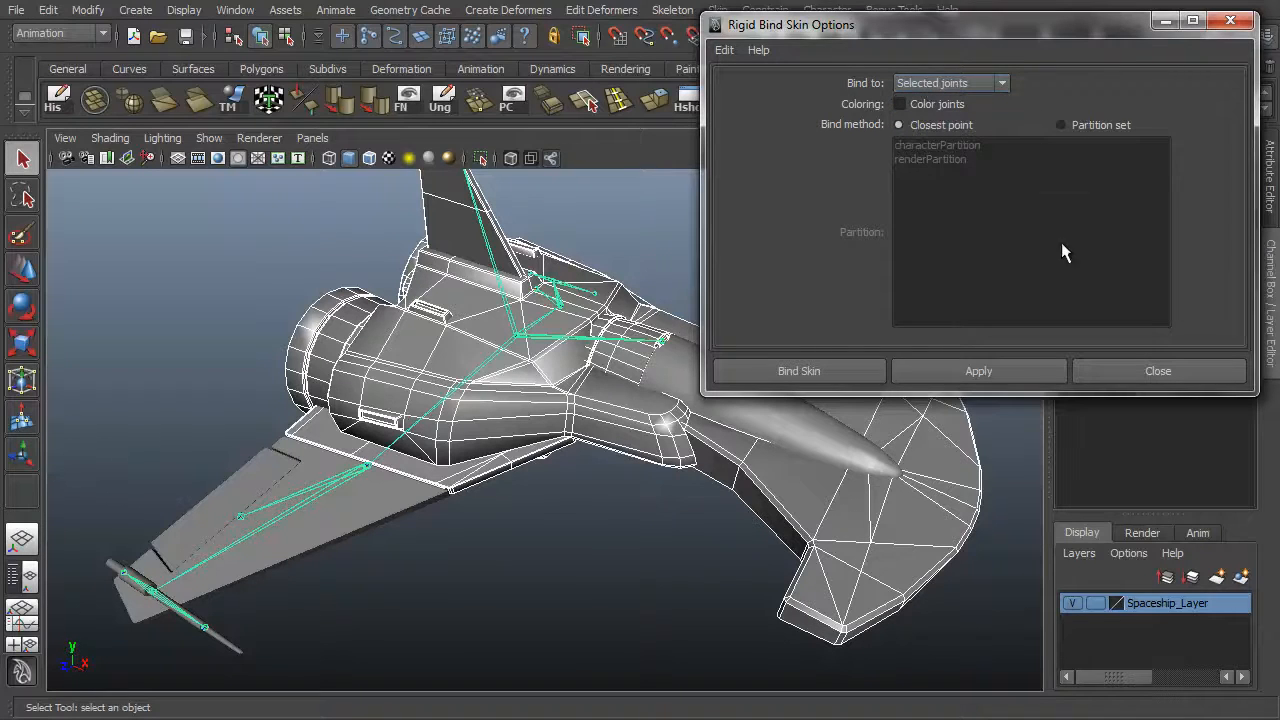
{"action": "left_click", "coordinate": [800, 371]}
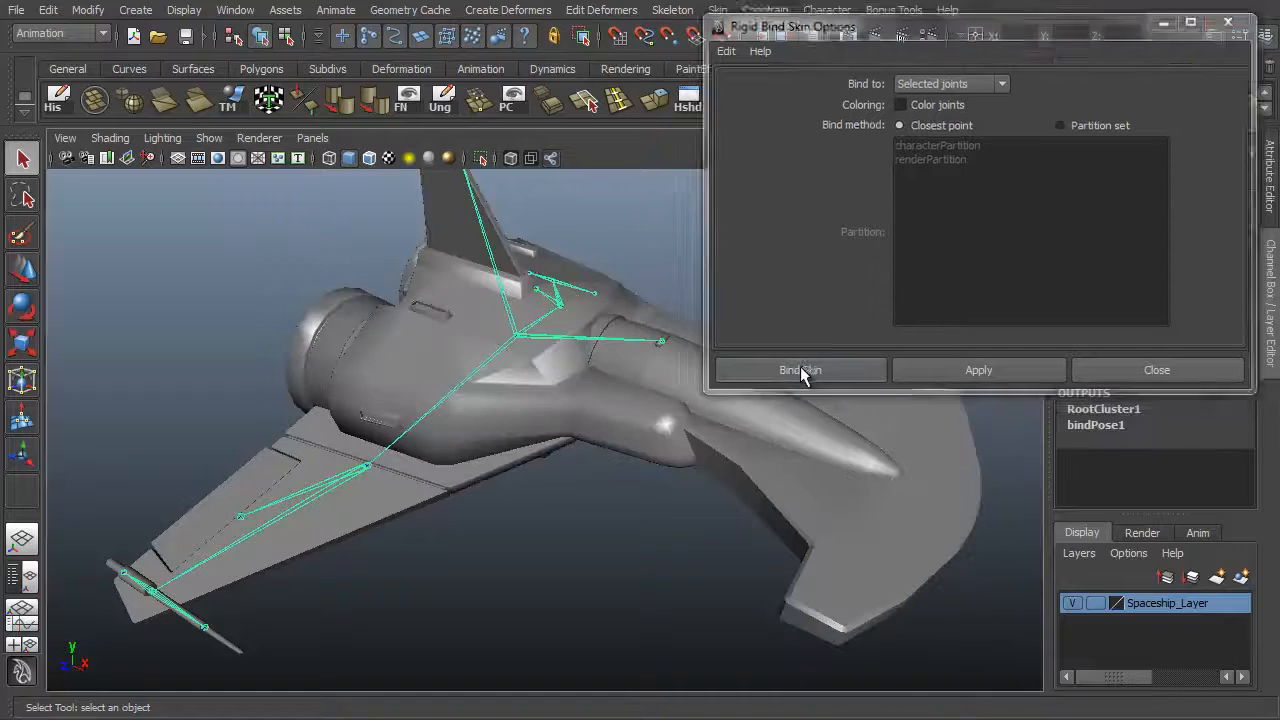
Select the ShipFrame mesh and the Root joint in turn to examine their channels and bind connections.
{"action": "left_click", "coordinate": [538, 348]}
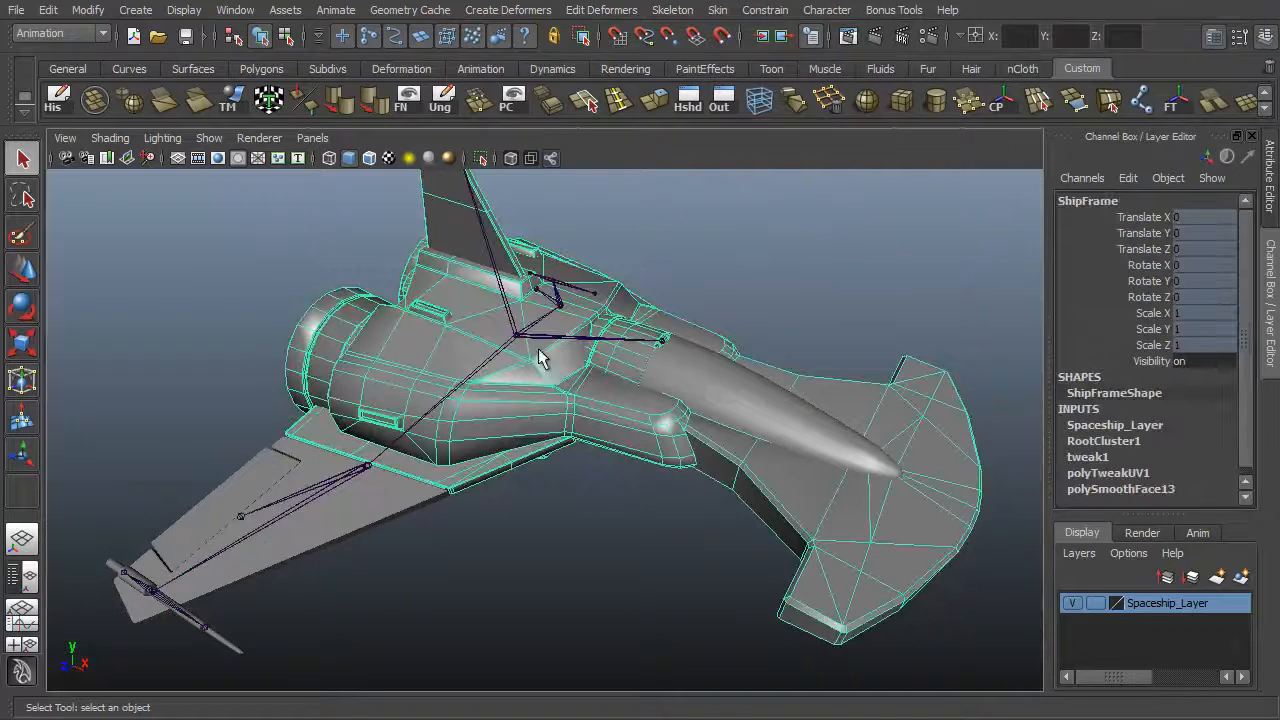
{"action": "left_click", "coordinate": [516, 338]}
{"action": "left_click", "coordinate": [659, 452]}
{"action": "left_click_drag", "start_coordinate": [562, 436], "coordinate": [600, 449], "text": "alt"}
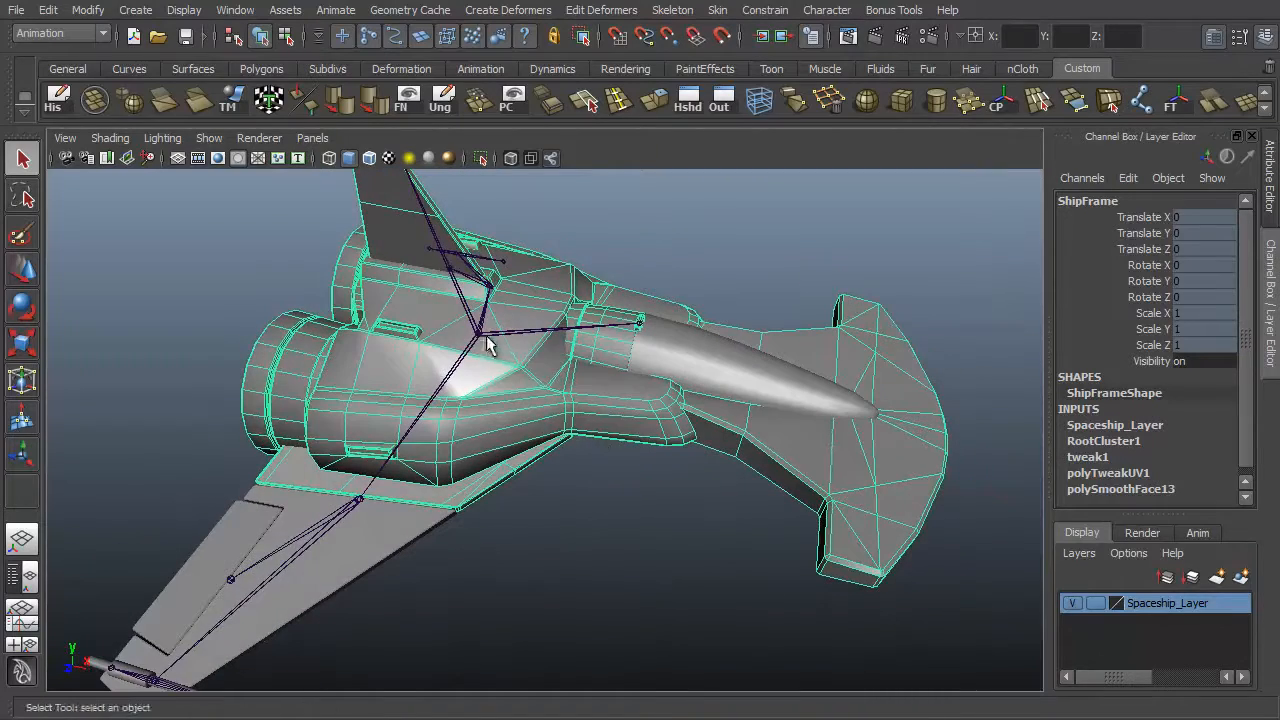
{"action": "left_click", "coordinate": [495, 345]}
{"action": "left_click_drag", "start_coordinate": [495, 345], "coordinate": [626, 429], "text": "alt"}
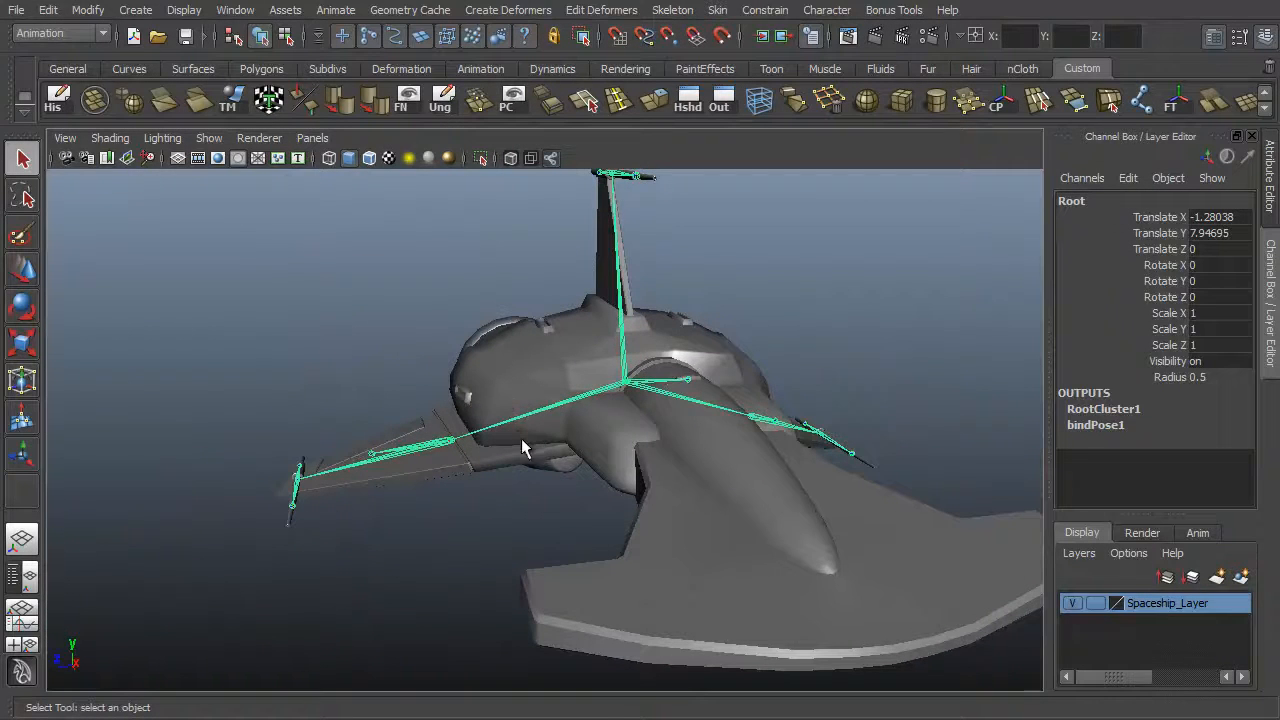
Test the rigid bind by moving the Root joint freely, undoing each test move.
{"action": "left_click_drag", "start_coordinate": [523, 443], "coordinate": [662, 442], "text": "alt"}
{"action": "key", "text": "w"}
{"action": "left_click_drag", "start_coordinate": [590, 363], "coordinate": [535, 386]}
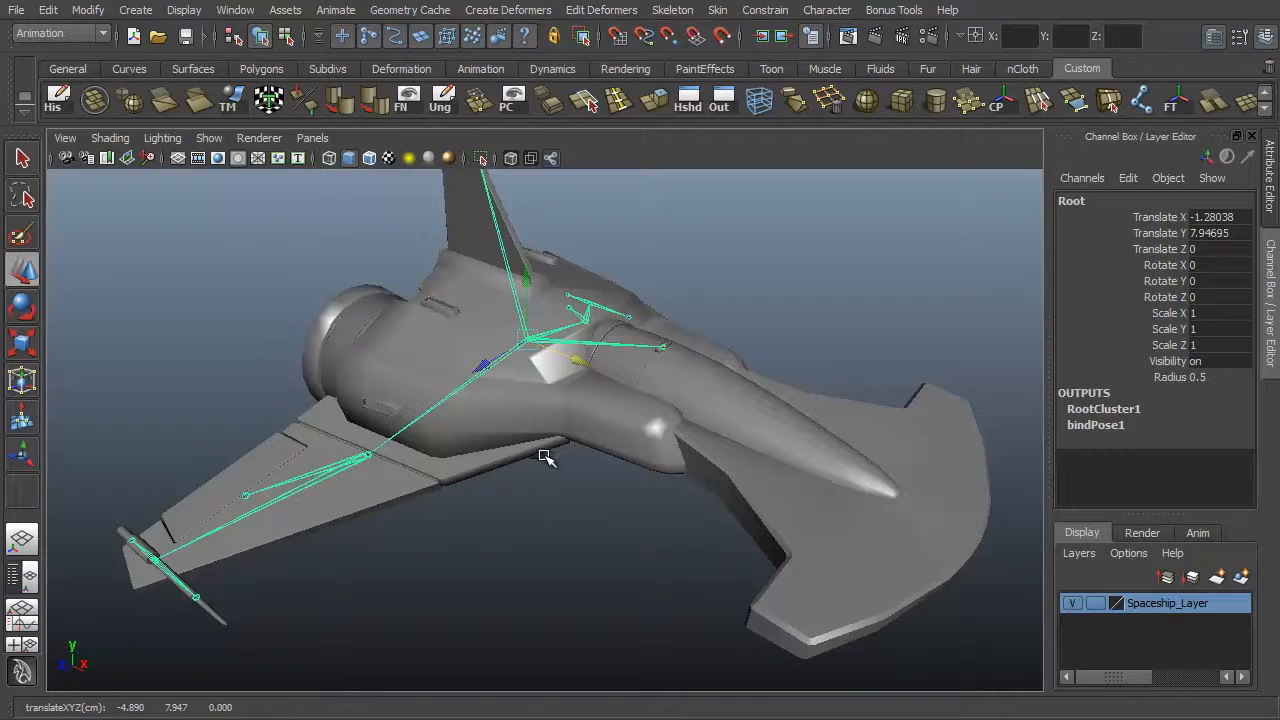
{"action": "left_click_drag", "start_coordinate": [597, 400], "coordinate": [531, 320], "text": "alt"}
{"action": "left_click", "coordinate": [531, 320]}
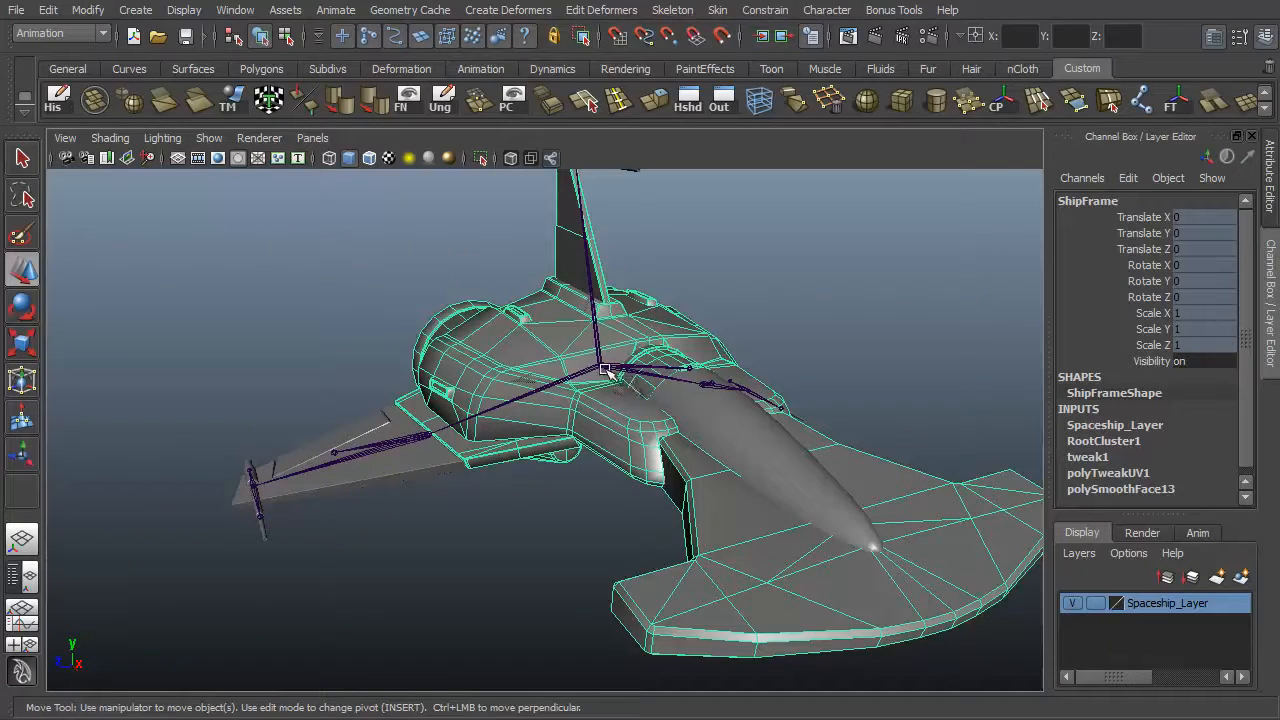
{"action": "left_click", "coordinate": [597, 371]}
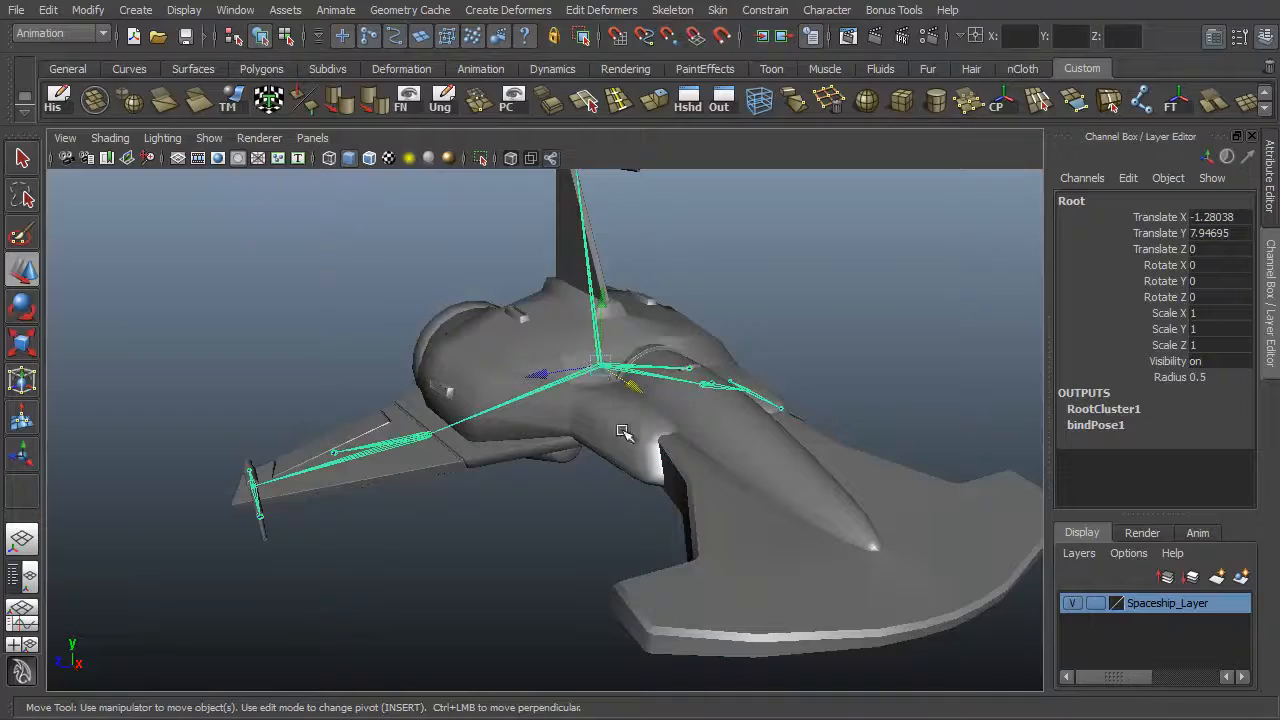
{"action": "key", "text": "q"}
{"action": "left_click_drag", "start_coordinate": [640, 455], "coordinate": [715, 420], "text": "alt"}
{"action": "key", "text": "w"}
{"action": "left_click_drag", "start_coordinate": [373, 426], "coordinate": [487, 392]}
{"action": "key", "text": "ctrl+z"}
{"action": "left_click_drag", "start_coordinate": [766, 442], "coordinate": [667, 522], "text": "alt"}
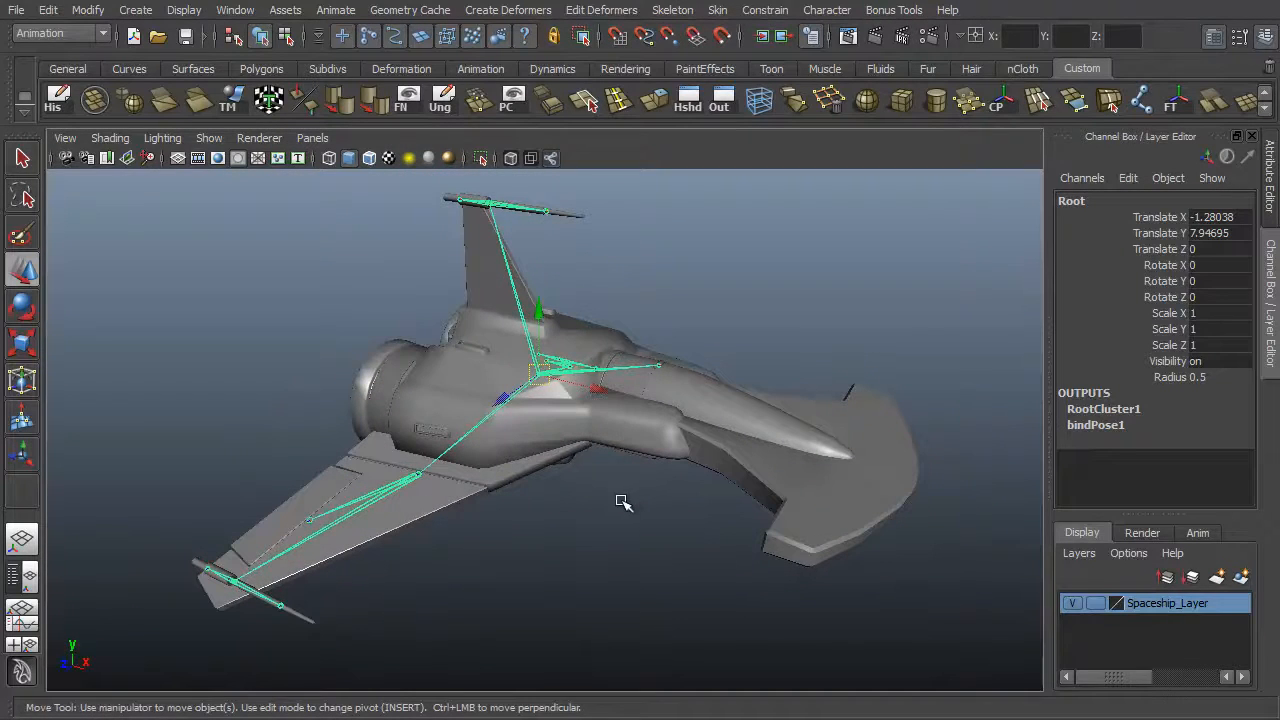
Try detaching the skin from the ShipFrame mesh, and undo the detachment.
{"action": "left_click", "coordinate": [561, 420]}
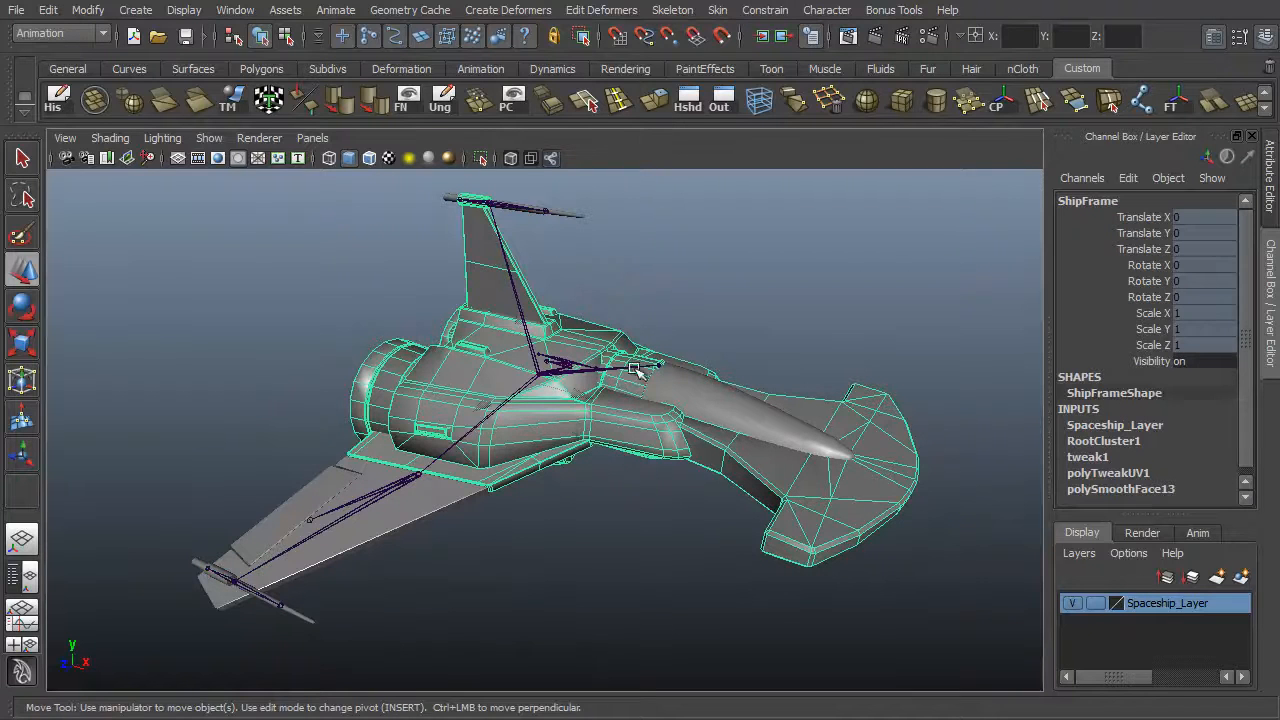
{"action": "left_click", "coordinate": [717, 10]}
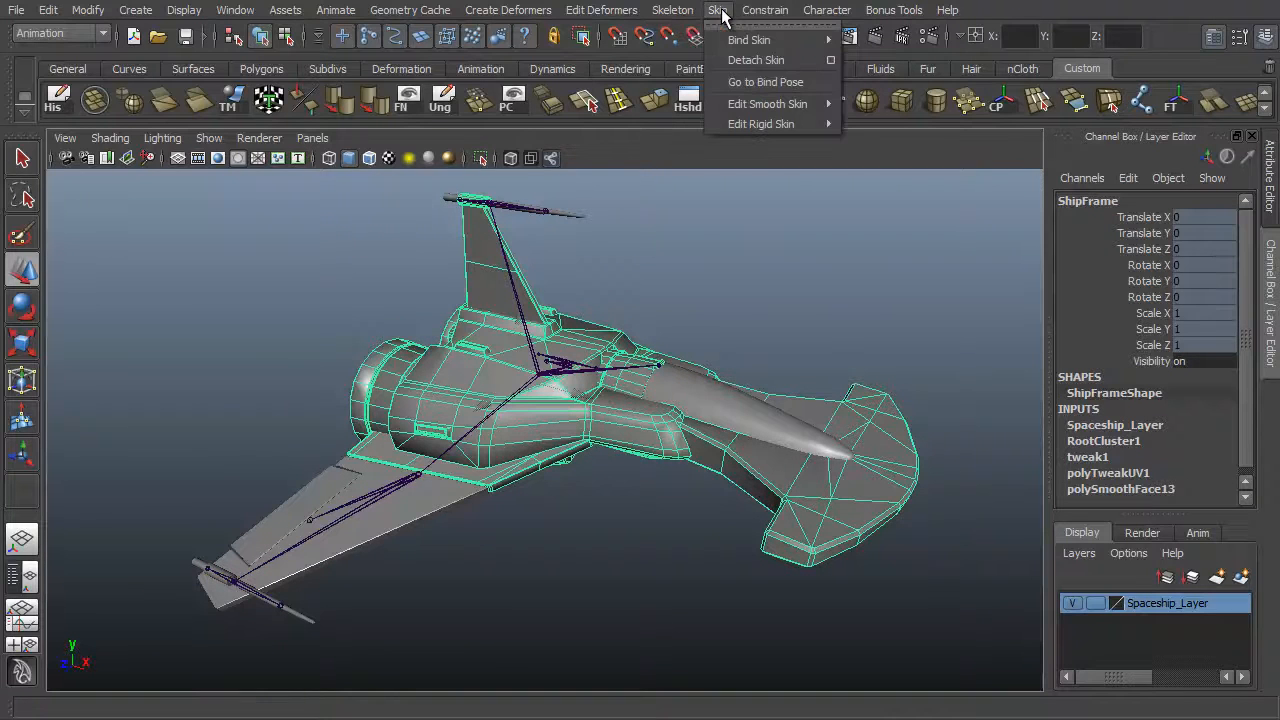
{"action": "left_click", "coordinate": [750, 60]}
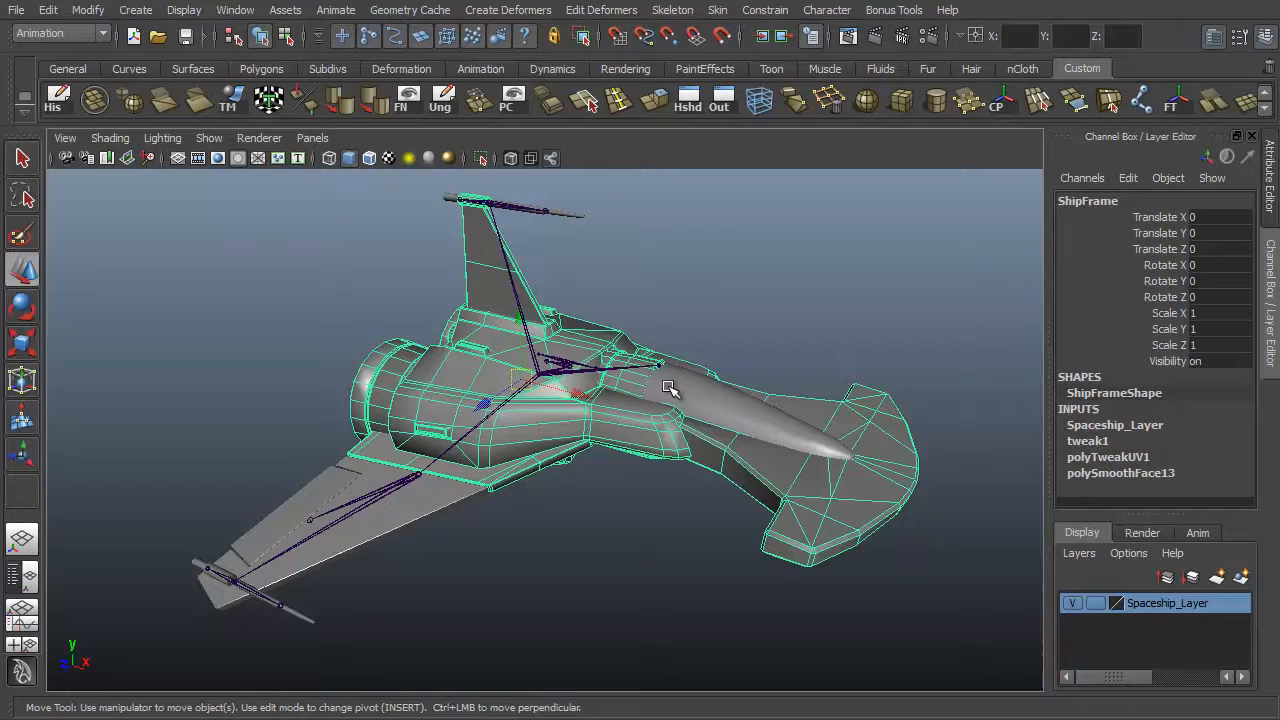
{"action": "key", "text": "ctrl+z"}
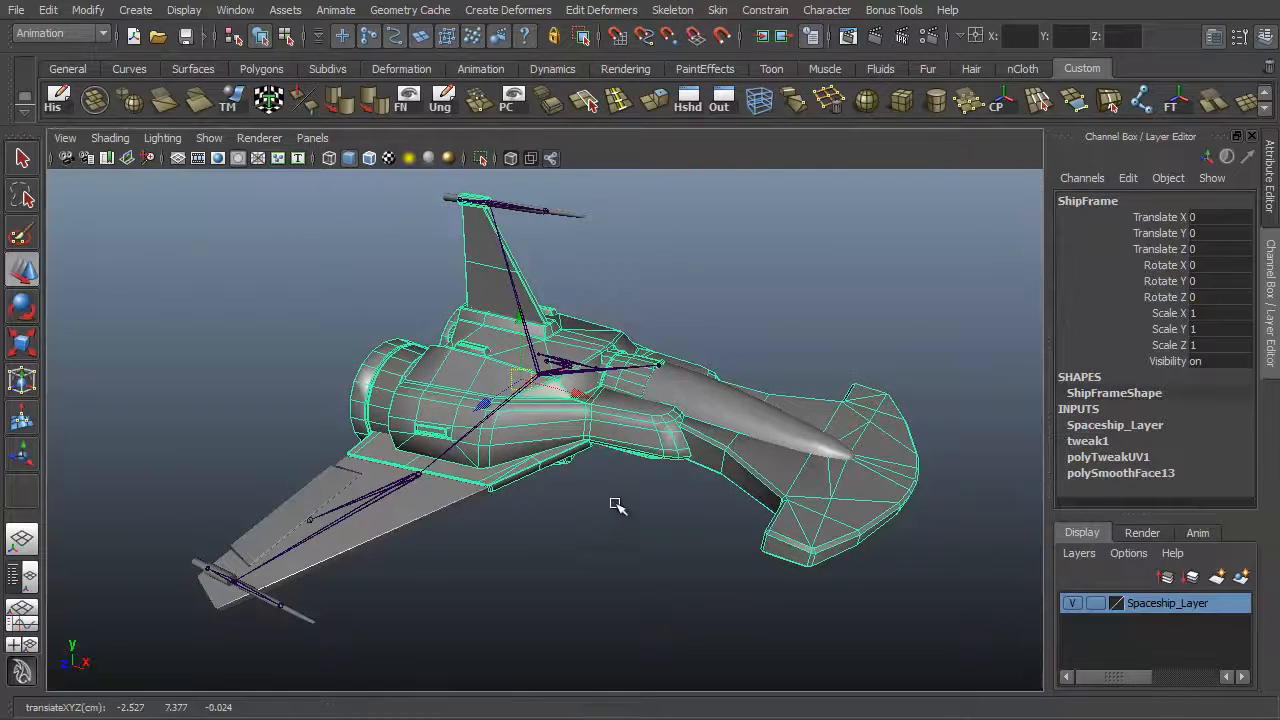
Move the Root joint away from the other ship parts to about X 16.4, Y 14.1, Z -14.8.
{"action": "left_click", "coordinate": [536, 371]}
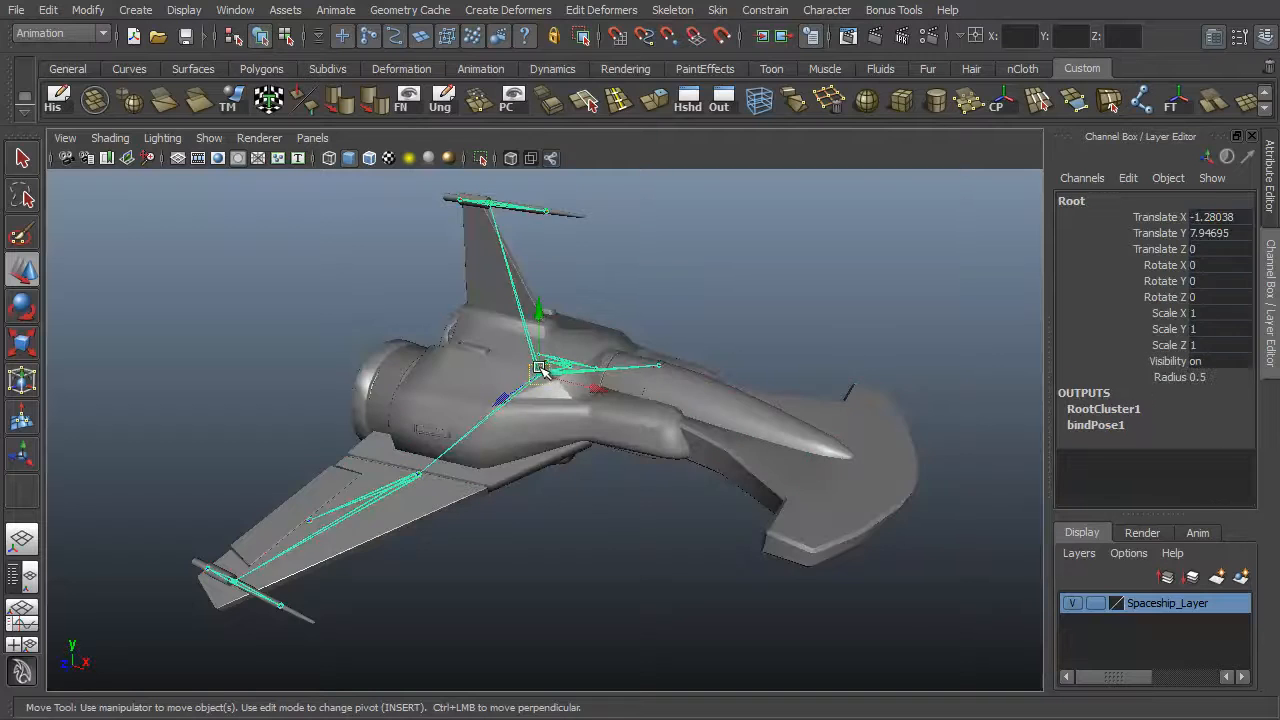
{"action": "left_click_drag", "start_coordinate": [540, 373], "coordinate": [939, 246]}
{"action": "right_click_drag", "start_coordinate": [811, 512], "coordinate": [628, 430], "text": "alt"}
{"action": "middle_click_drag", "start_coordinate": [738, 455], "coordinate": [615, 480], "text": "alt"}
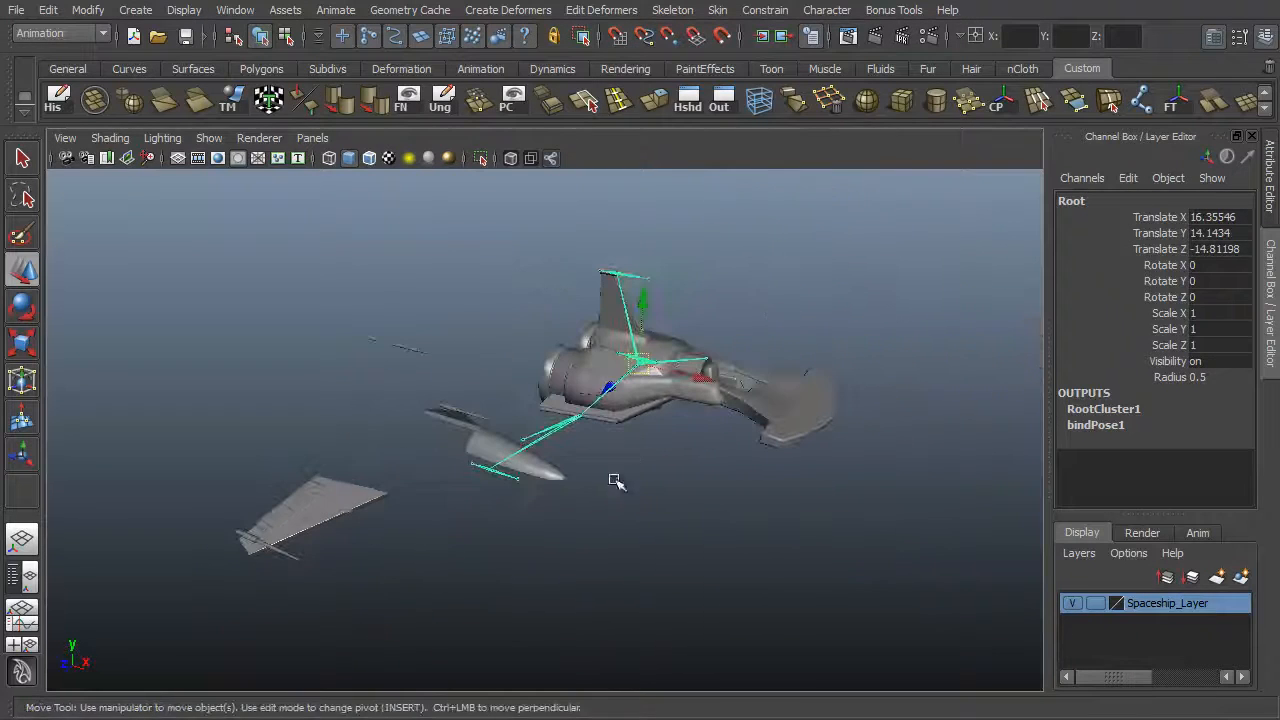
{"action": "left_click_drag", "start_coordinate": [703, 424], "coordinate": [750, 443], "text": "alt"}
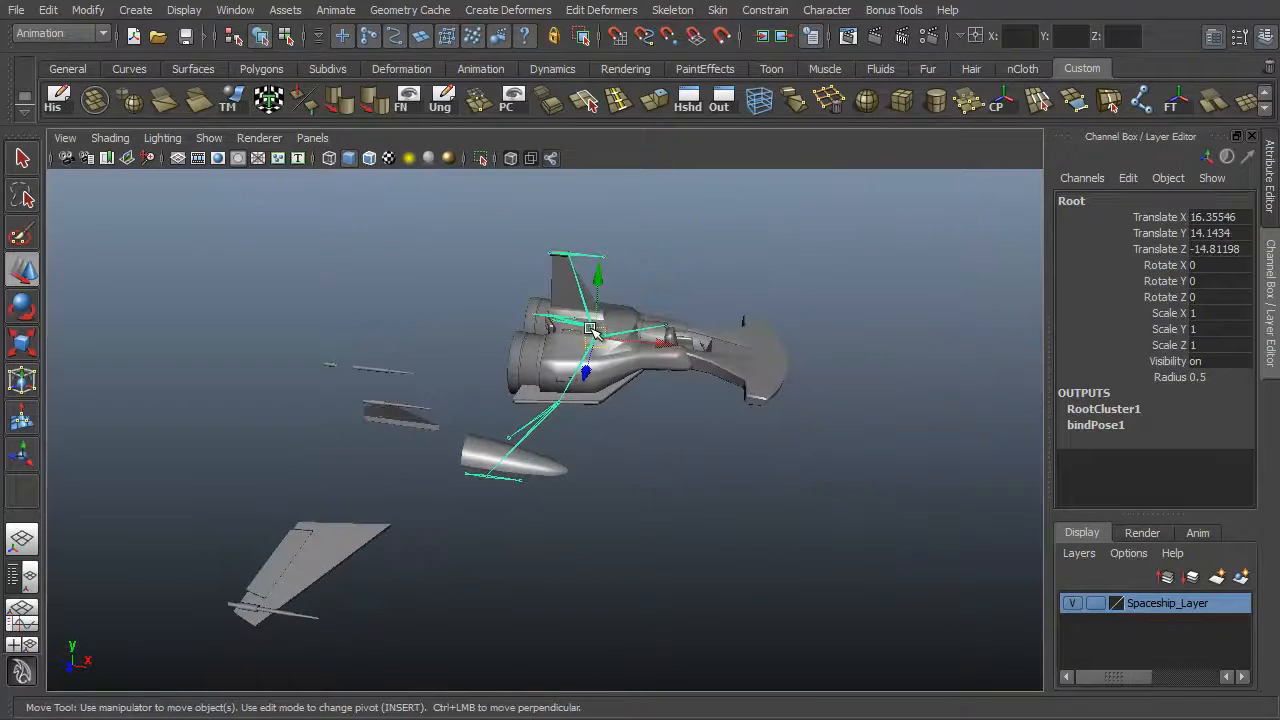
Move the Root joint further to about X 43.7, Y 20.6, Z -25.2 and detach the skin from the ShipFrame mesh.
{"action": "left_click_drag", "start_coordinate": [596, 335], "coordinate": [880, 230]}
{"action": "left_click_drag", "start_coordinate": [937, 403], "coordinate": [958, 377], "text": "alt"}
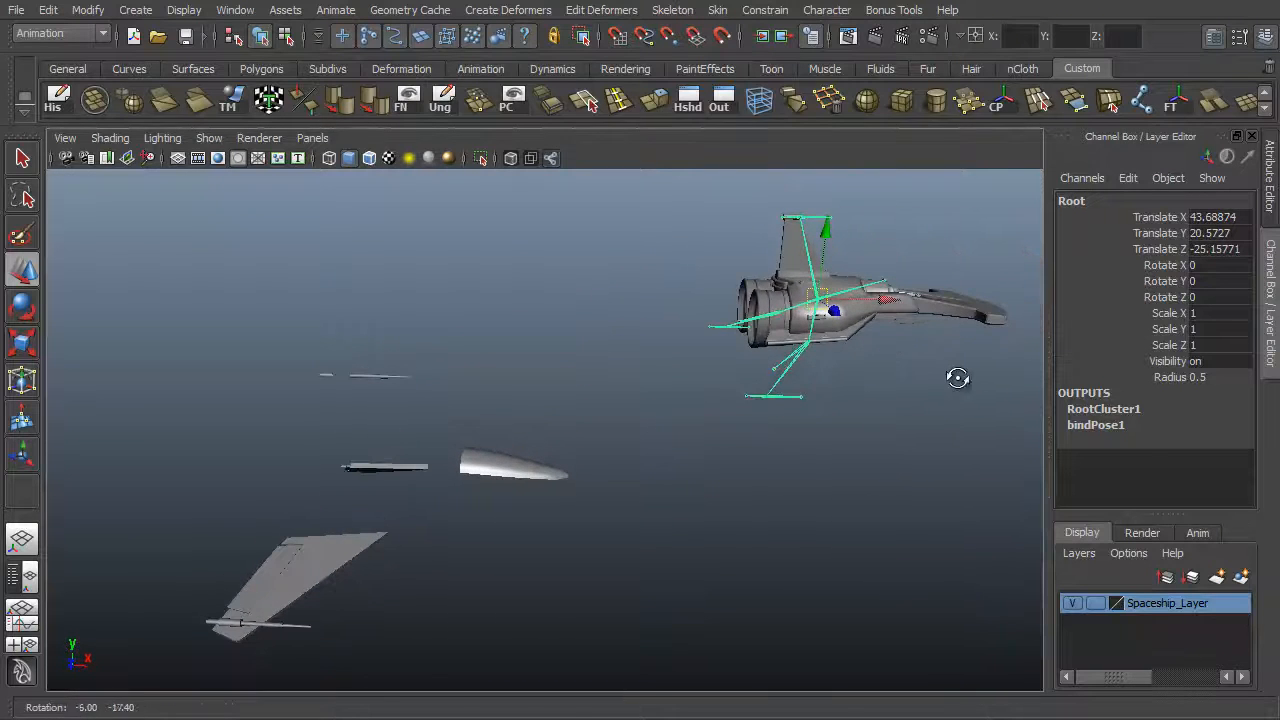
{"action": "left_click", "coordinate": [871, 337]}
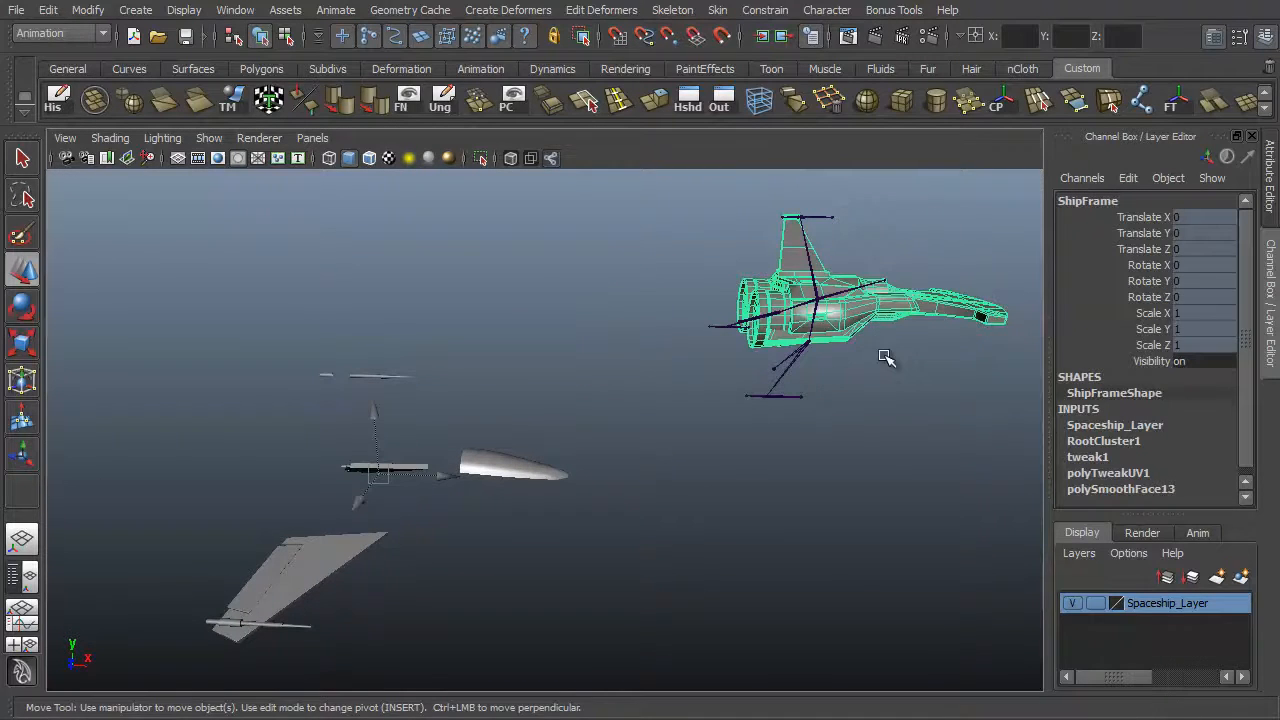
{"action": "left_click", "coordinate": [717, 9]}
{"action": "left_click", "coordinate": [760, 58]}
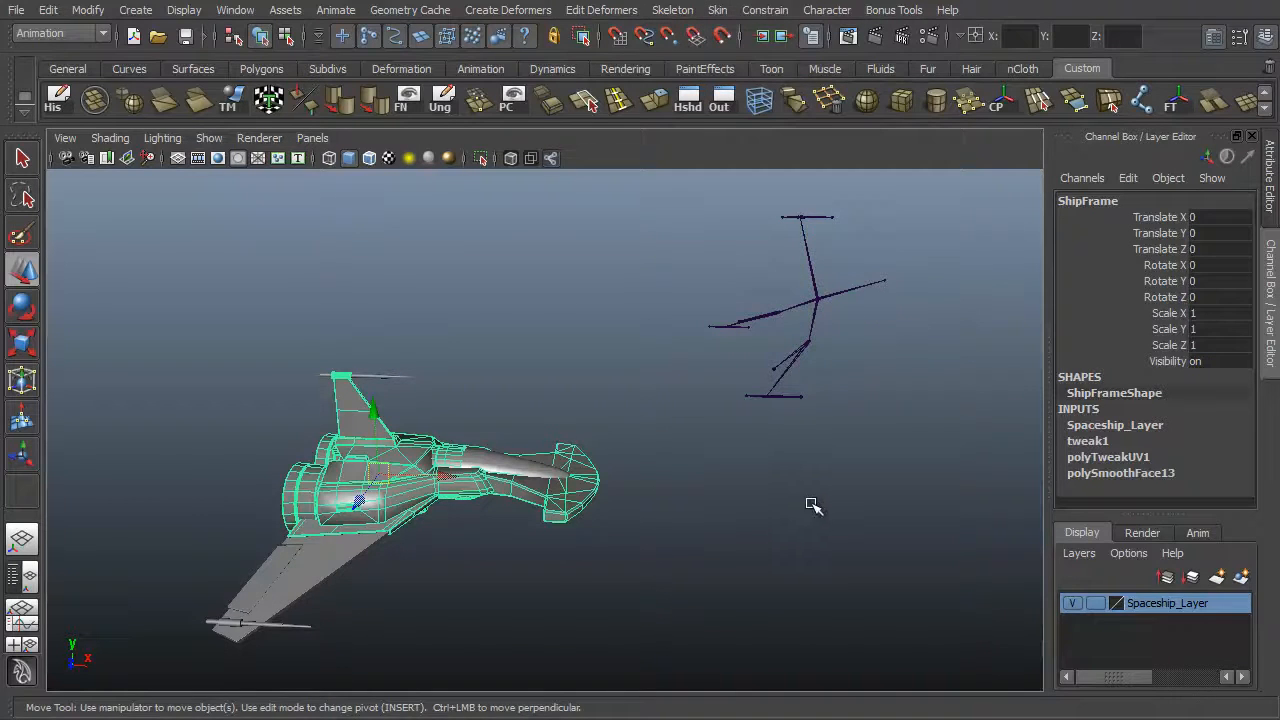
Undo the ShipFrame skin detachment and the last move of the Root joint.
{"action": "left_click_drag", "start_coordinate": [811, 504], "coordinate": [770, 480], "text": "alt"}
{"action": "key", "text": "ctrl+z"}
{"action": "key", "text": "ctrl+z"}
{"action": "key", "text": "ctrl+z"}
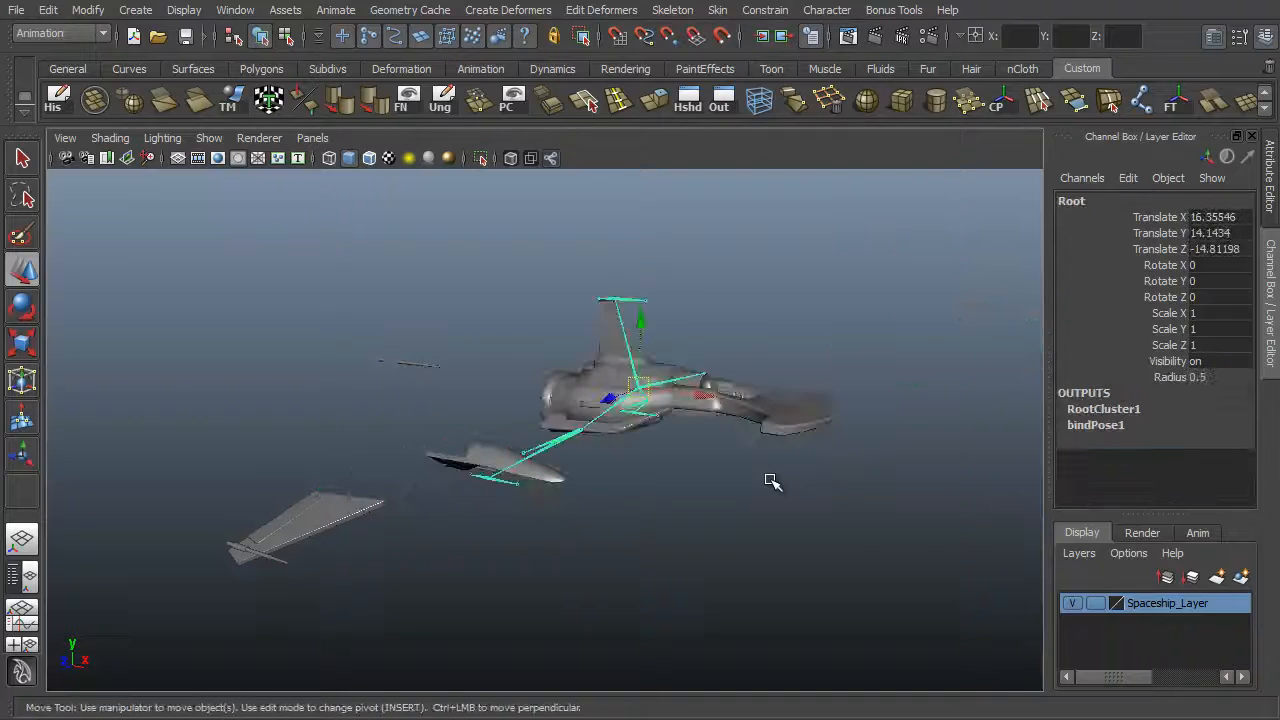
Undo the remaining Root joint move to return the ship frame to its parts, then select ShipFrame and the Root joint in turn.
{"action": "key", "text": "ctrl+z"}
{"action": "left_click_drag", "start_coordinate": [490, 500], "coordinate": [360, 507], "text": "alt"}
{"action": "middle_click_drag", "start_coordinate": [360, 507], "coordinate": [434, 443], "text": "alt"}
{"action": "right_click_drag", "start_coordinate": [434, 443], "coordinate": [398, 388], "text": "alt"}
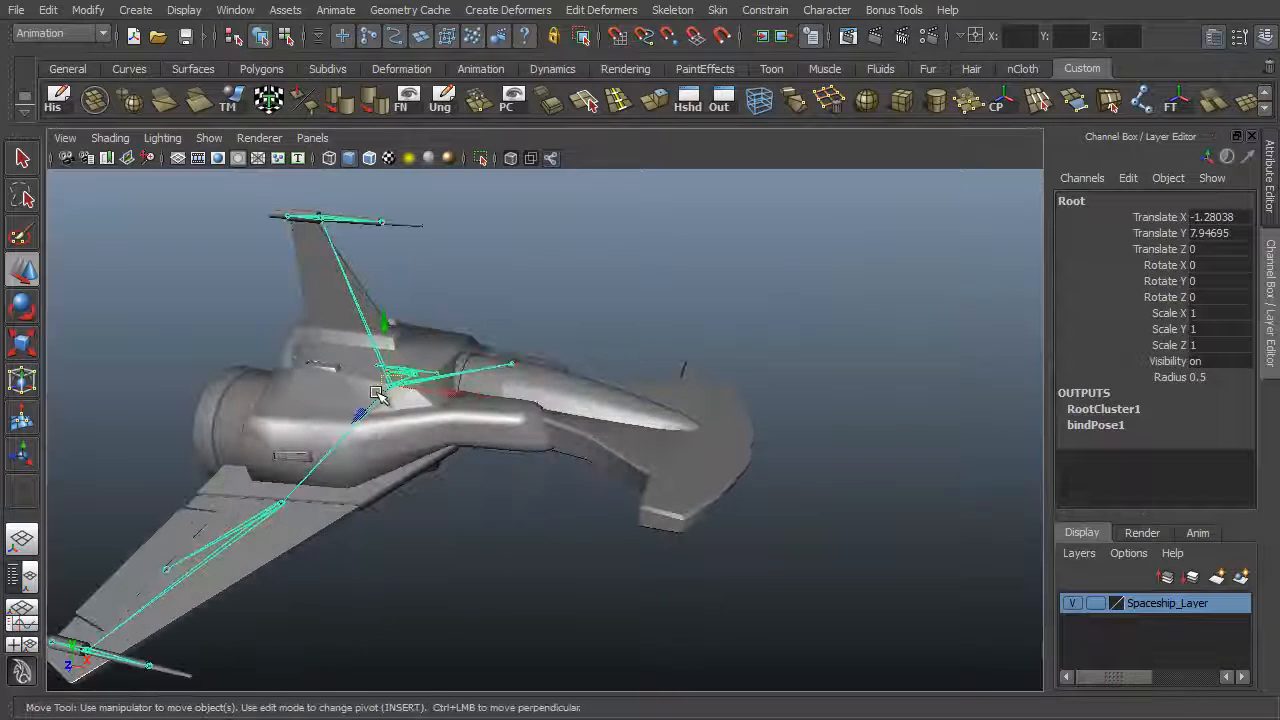
{"action": "left_click_drag", "start_coordinate": [457, 486], "coordinate": [471, 410], "text": "alt"}
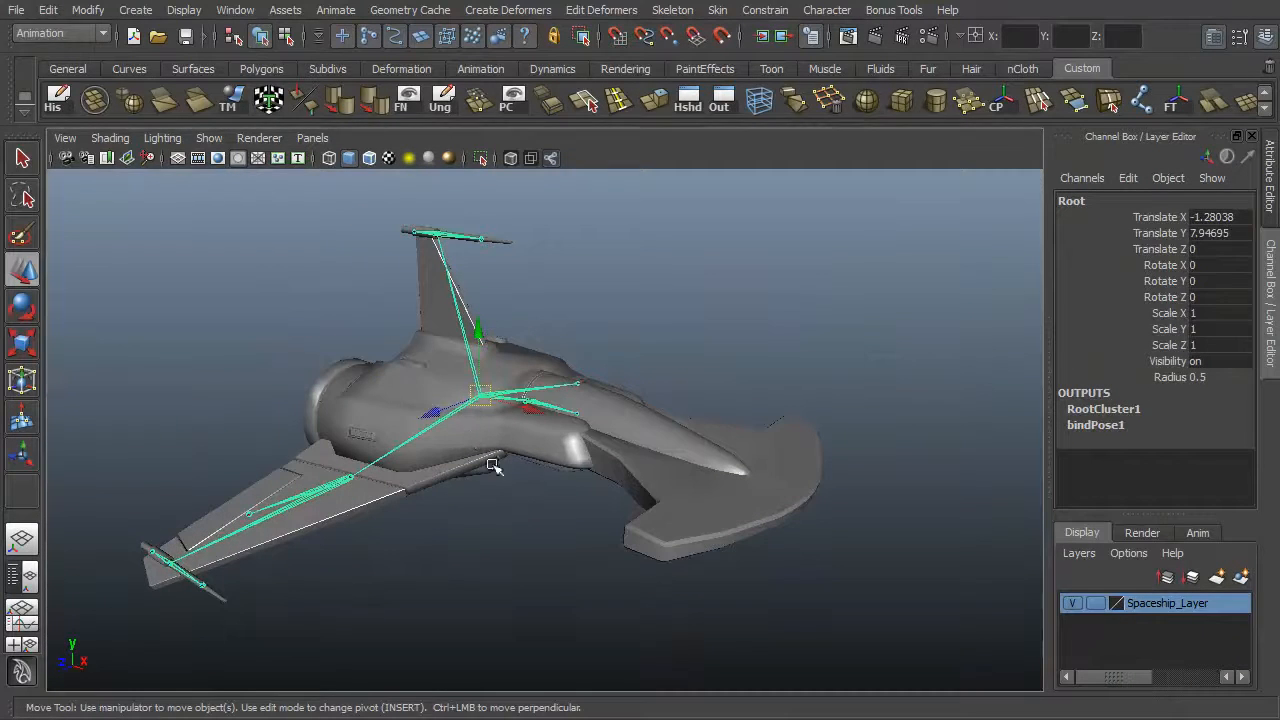
{"action": "left_click", "coordinate": [497, 416]}
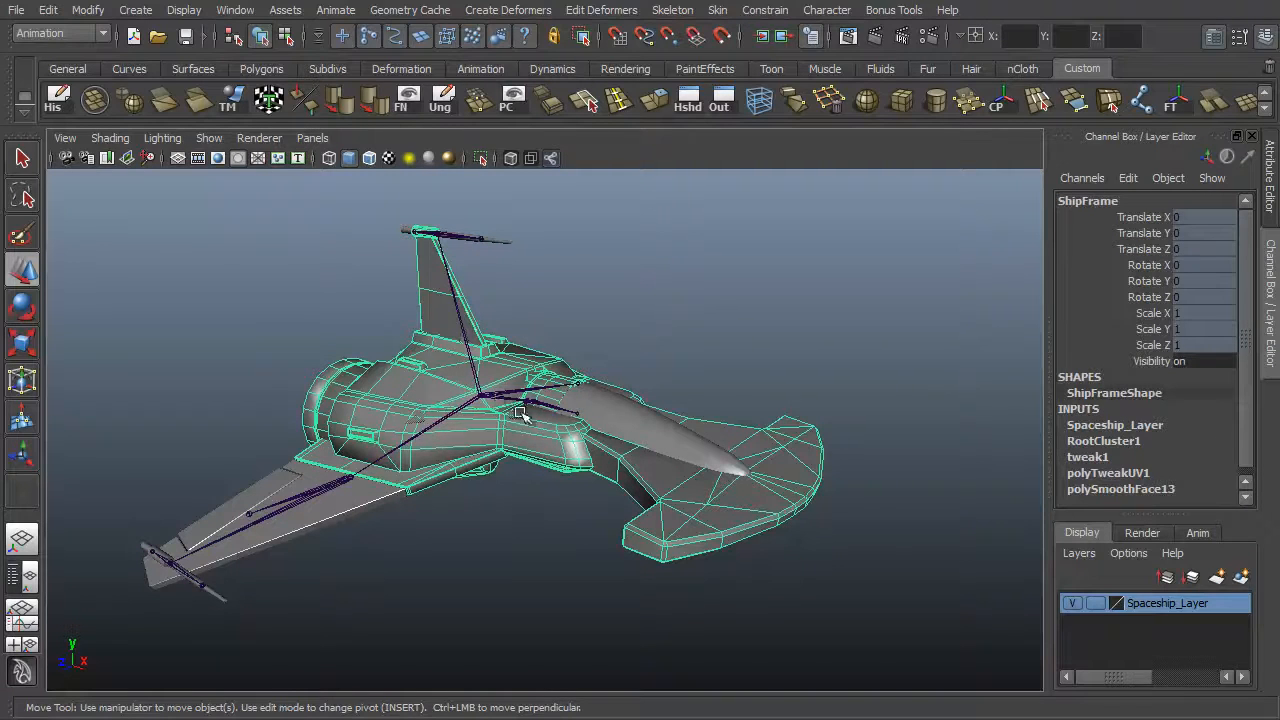
{"action": "left_click", "coordinate": [482, 397]}
Rename the joint at the rear edge of the cockpit canopy as CockpitHinge.
{"action": "left_click_drag", "start_coordinate": [477, 486], "coordinate": [497, 440], "text": "alt"}
{"action": "left_click", "coordinate": [593, 417]}
{"action": "right_click_drag", "start_coordinate": [497, 440], "coordinate": [820, 486], "text": "alt"}
{"action": "left_click_drag", "start_coordinate": [820, 486], "coordinate": [360, 327], "text": "alt"}
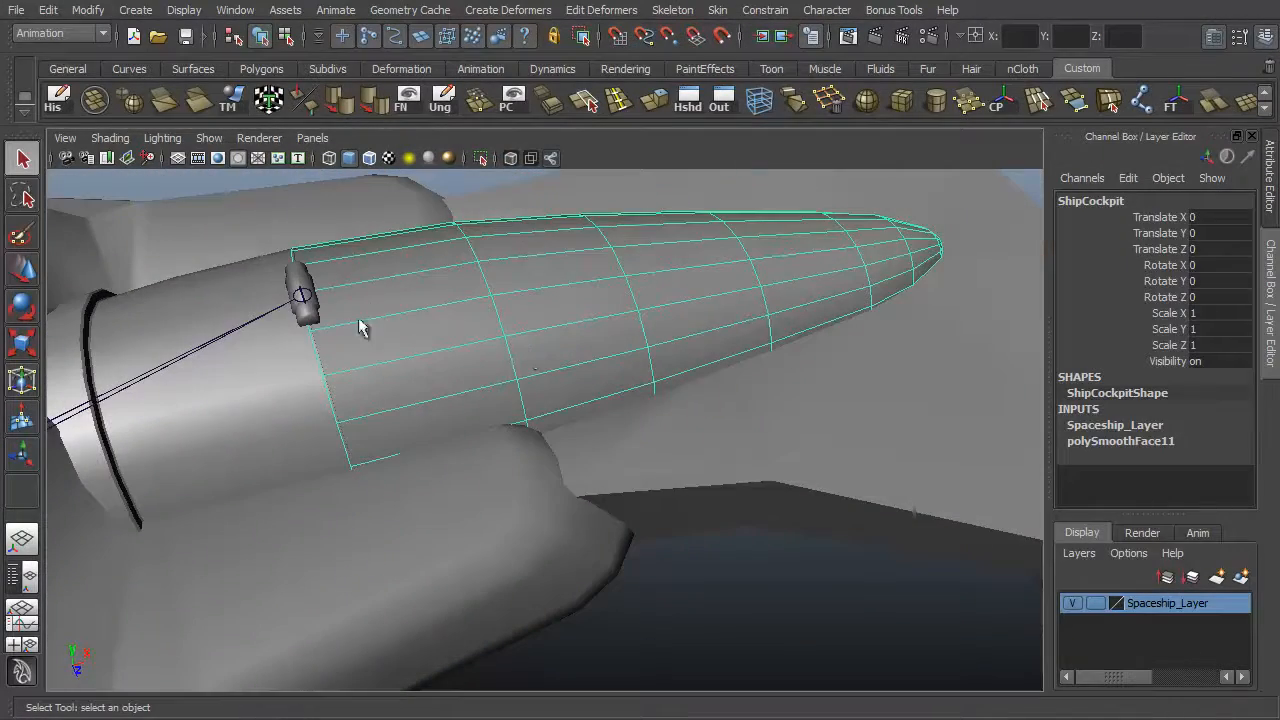
{"action": "left_click", "coordinate": [299, 300]}
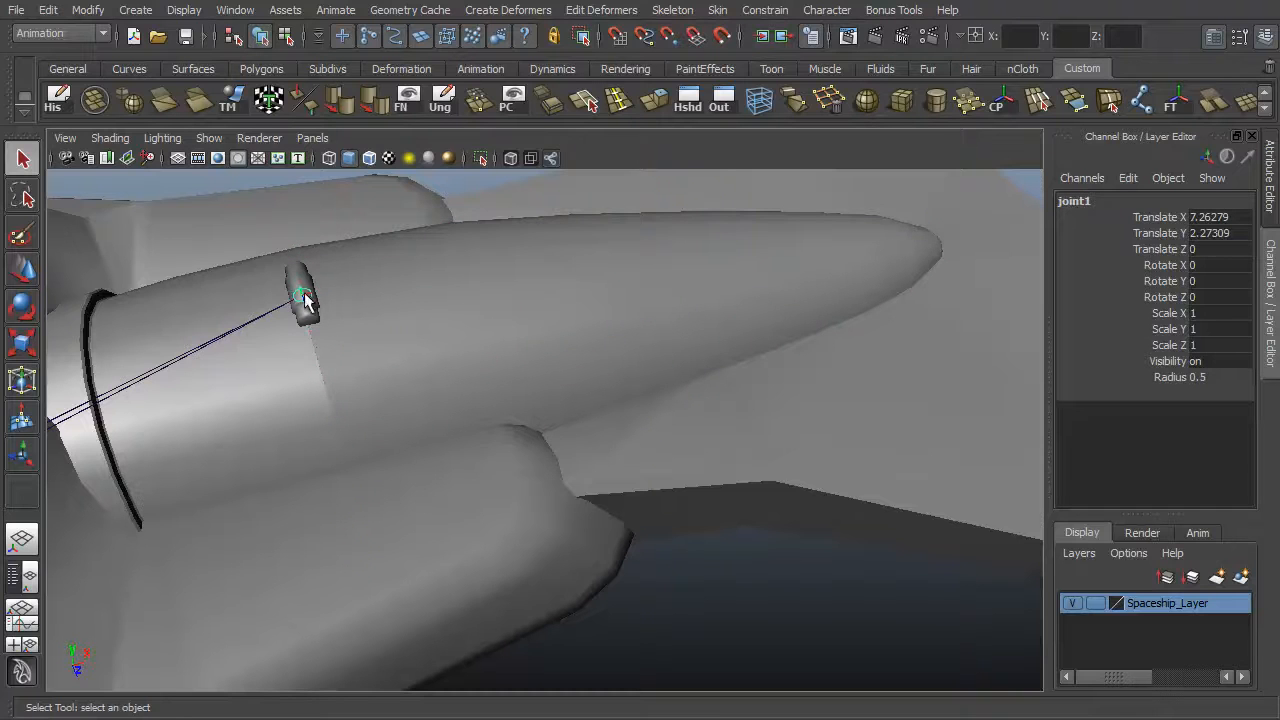
{"action": "left_click_drag", "start_coordinate": [303, 295], "coordinate": [660, 300], "text": "alt"}
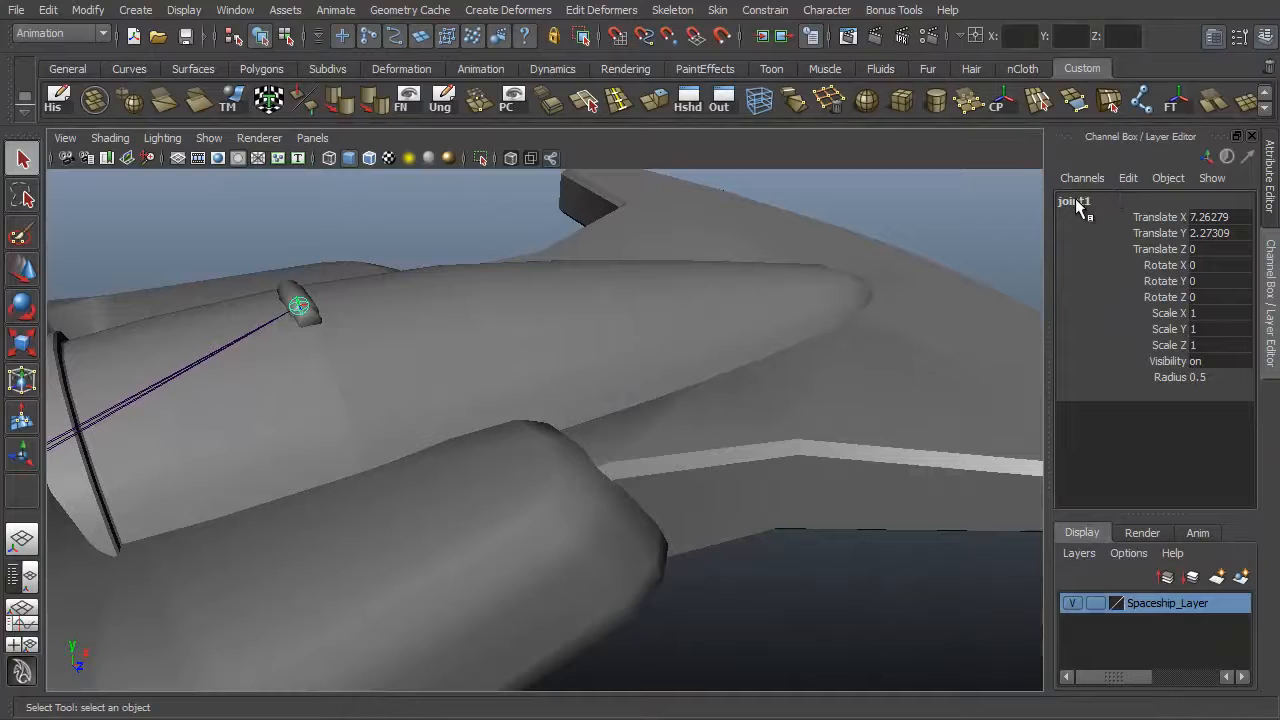
{"action": "double_click", "coordinate": [1075, 199]}
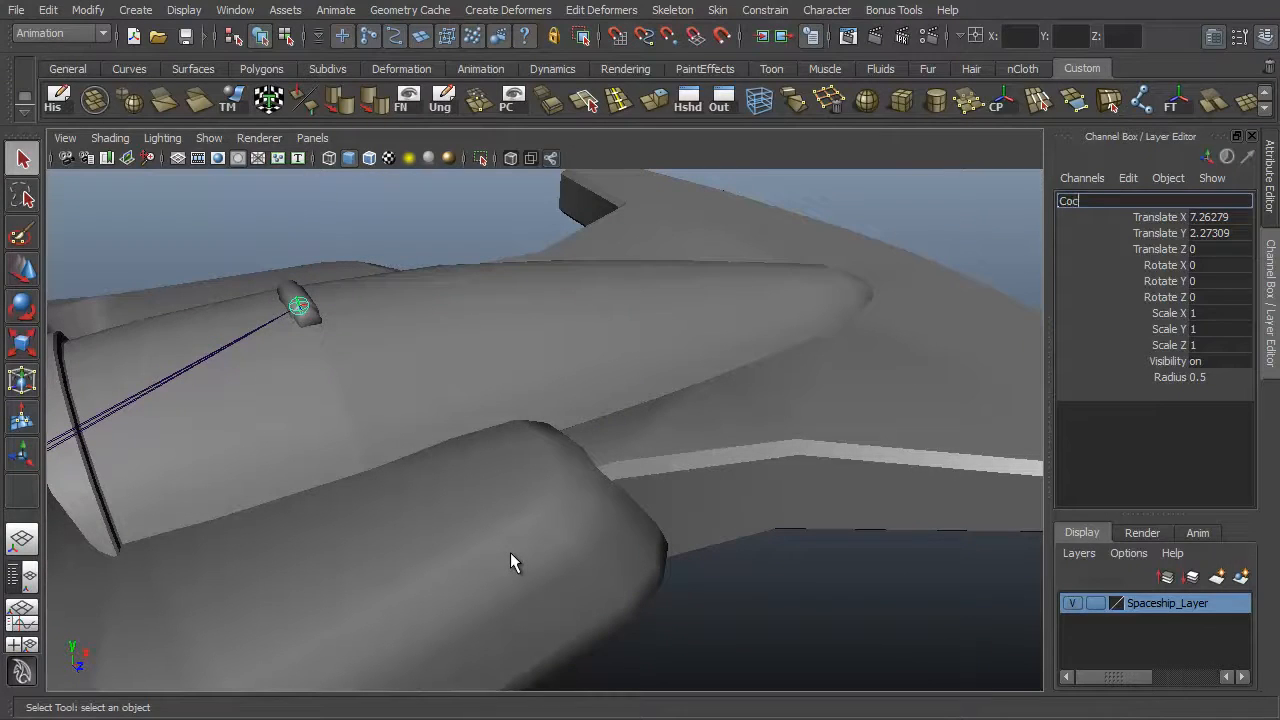
{"action": "type", "text": "CockpitHinge"}
{"action": "key", "text": "Return"}
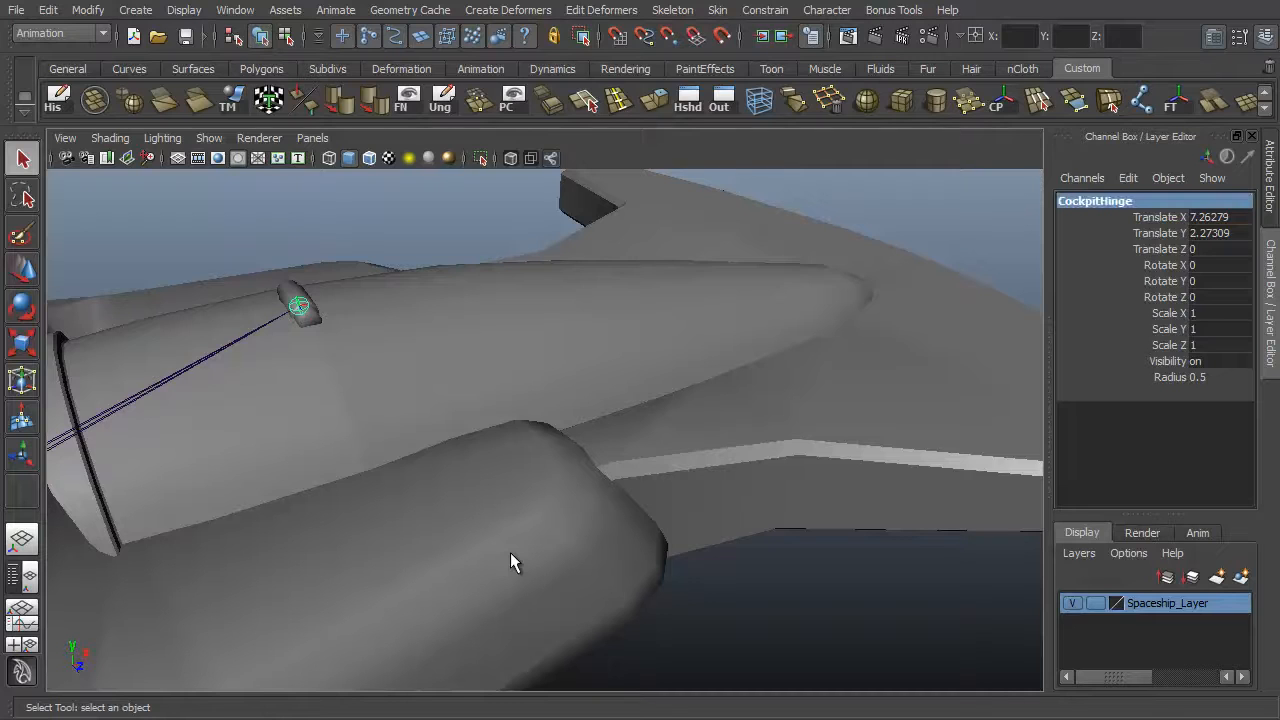
Parent the ShipCockpit mesh to the CockpitHinge joint.
{"action": "left_click", "coordinate": [533, 360]}
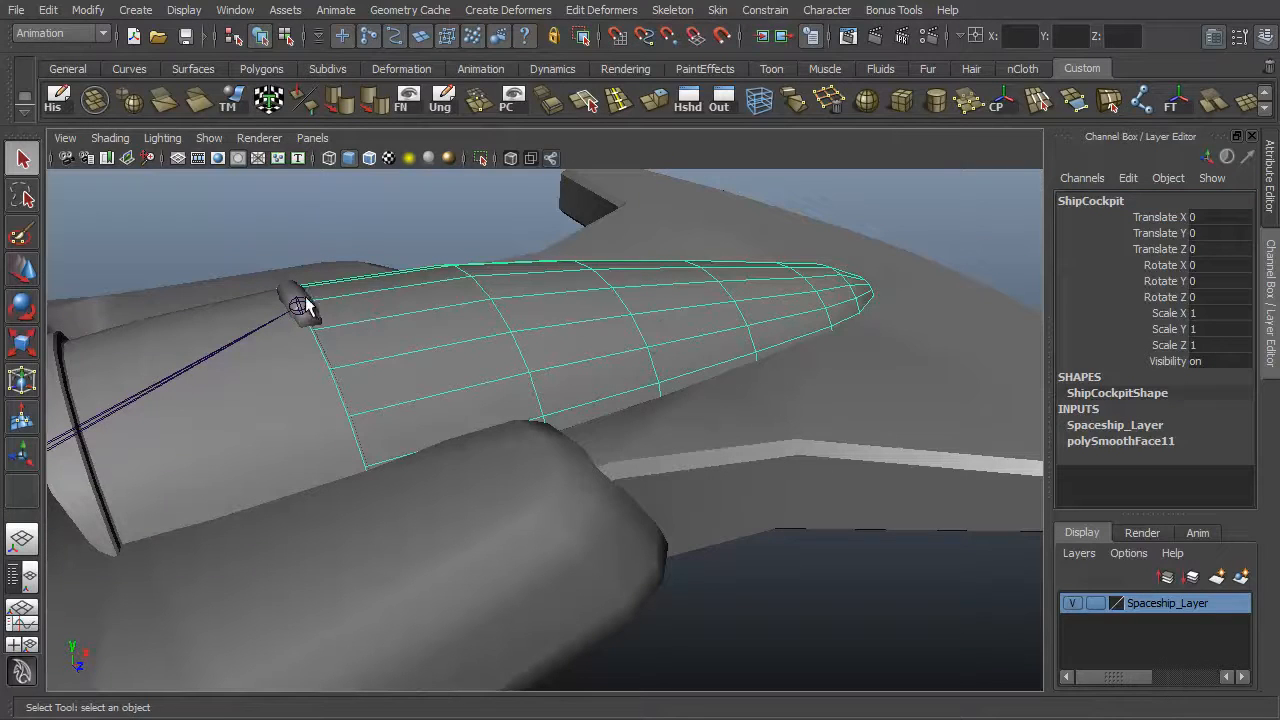
{"action": "left_click", "coordinate": [299, 306], "text": "shift"}
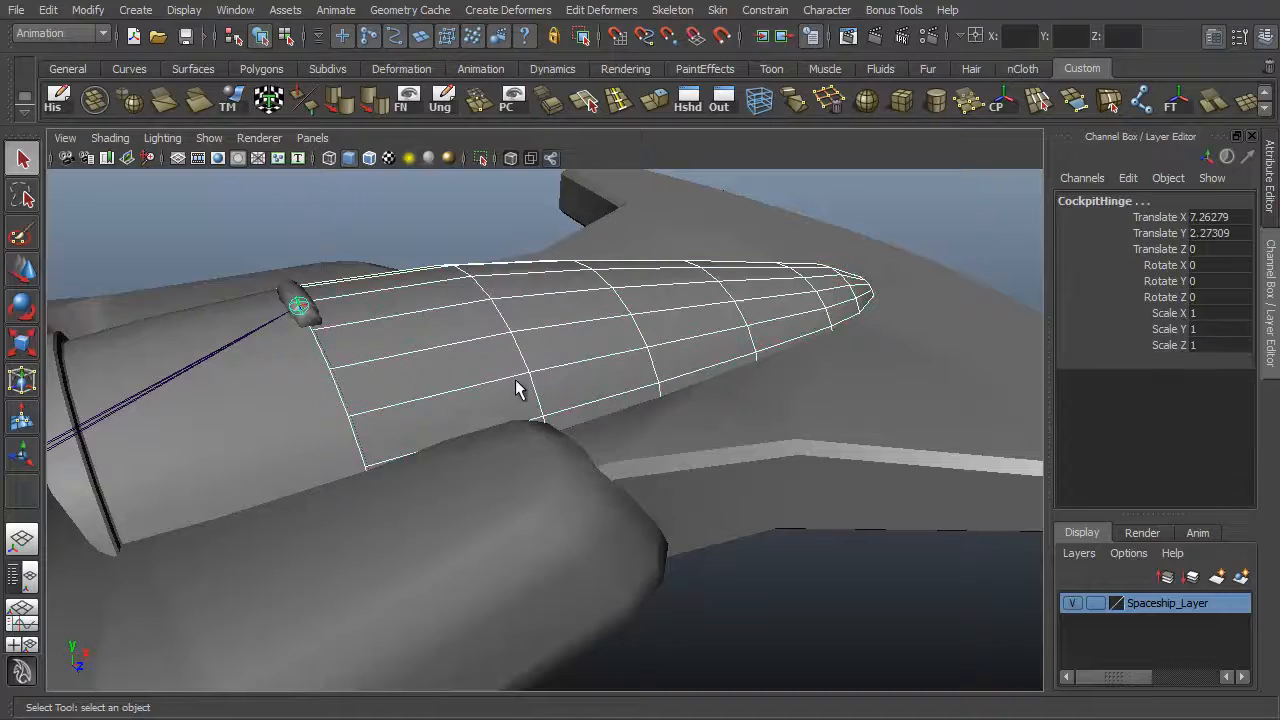
{"action": "left_click", "coordinate": [466, 402]}
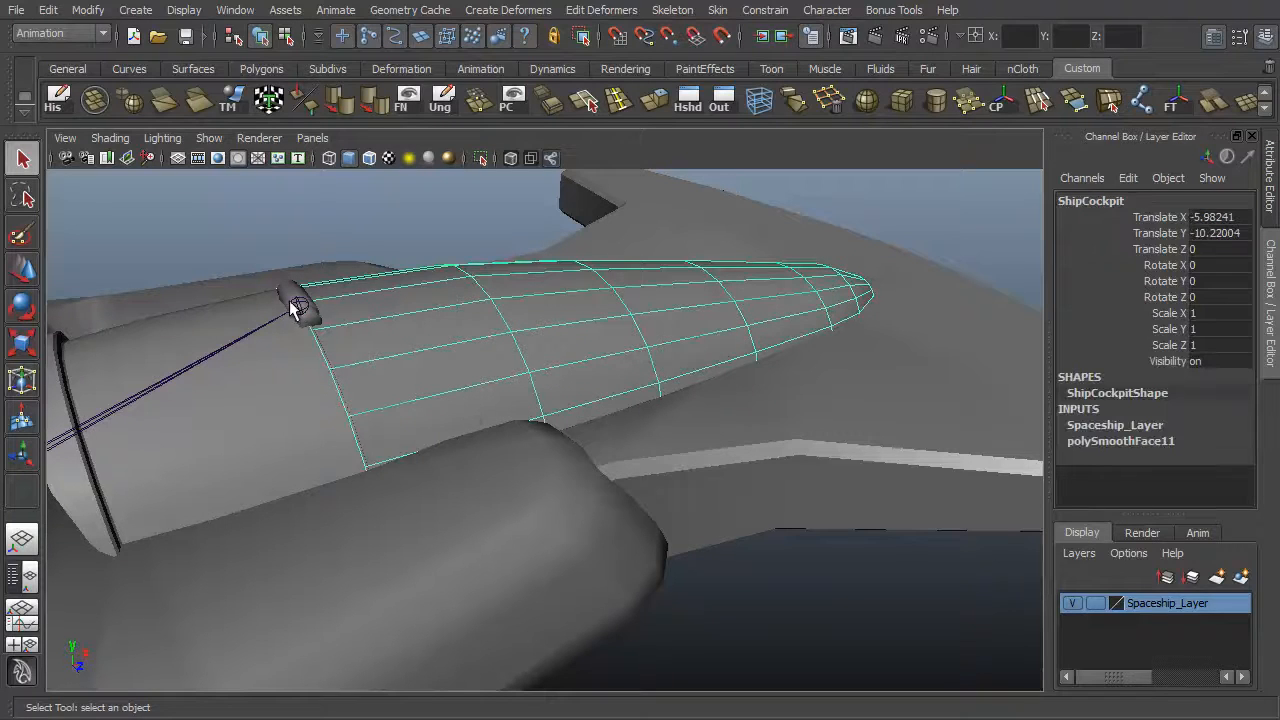
Try rotating the CockpitHinge joint to test how the cockpit follows it.
{"action": "left_click", "coordinate": [291, 303]}
{"action": "key", "text": "e"}
{"action": "left_click_drag", "start_coordinate": [257, 237], "coordinate": [206, 257]}
{"action": "left_click_drag", "start_coordinate": [586, 234], "coordinate": [399, 330], "text": "alt"}
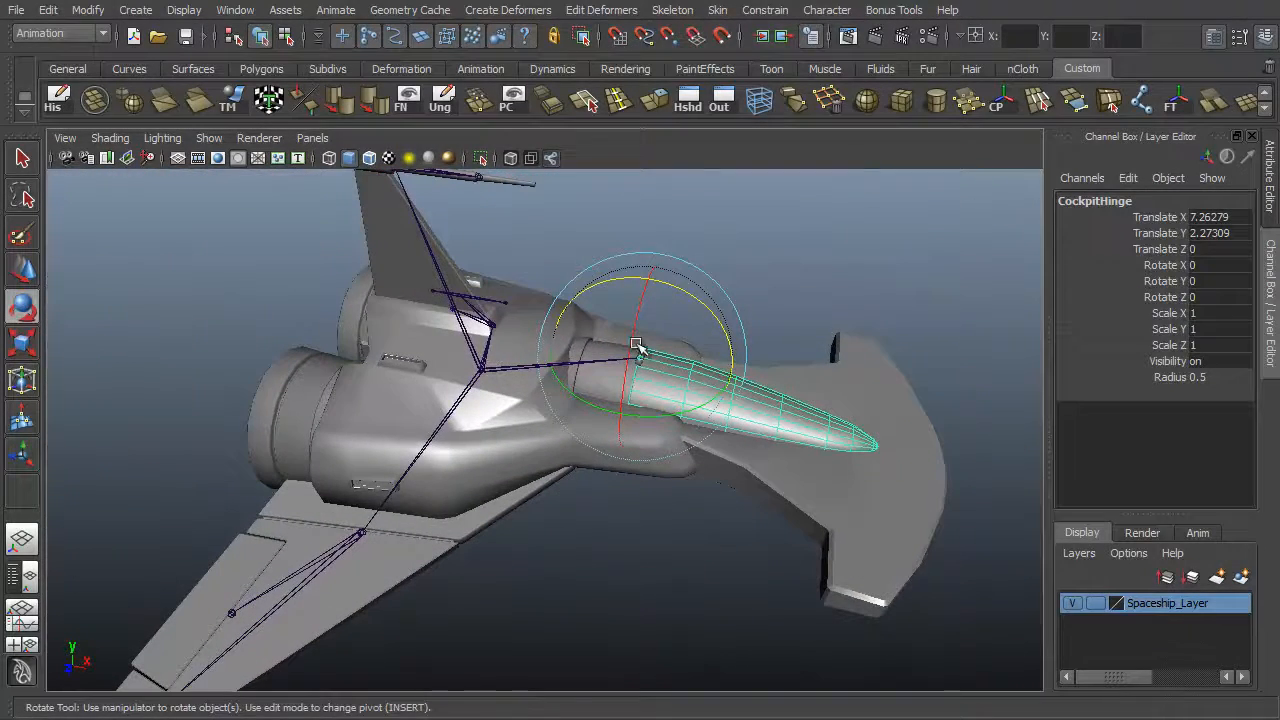
{"action": "key", "text": "q"}
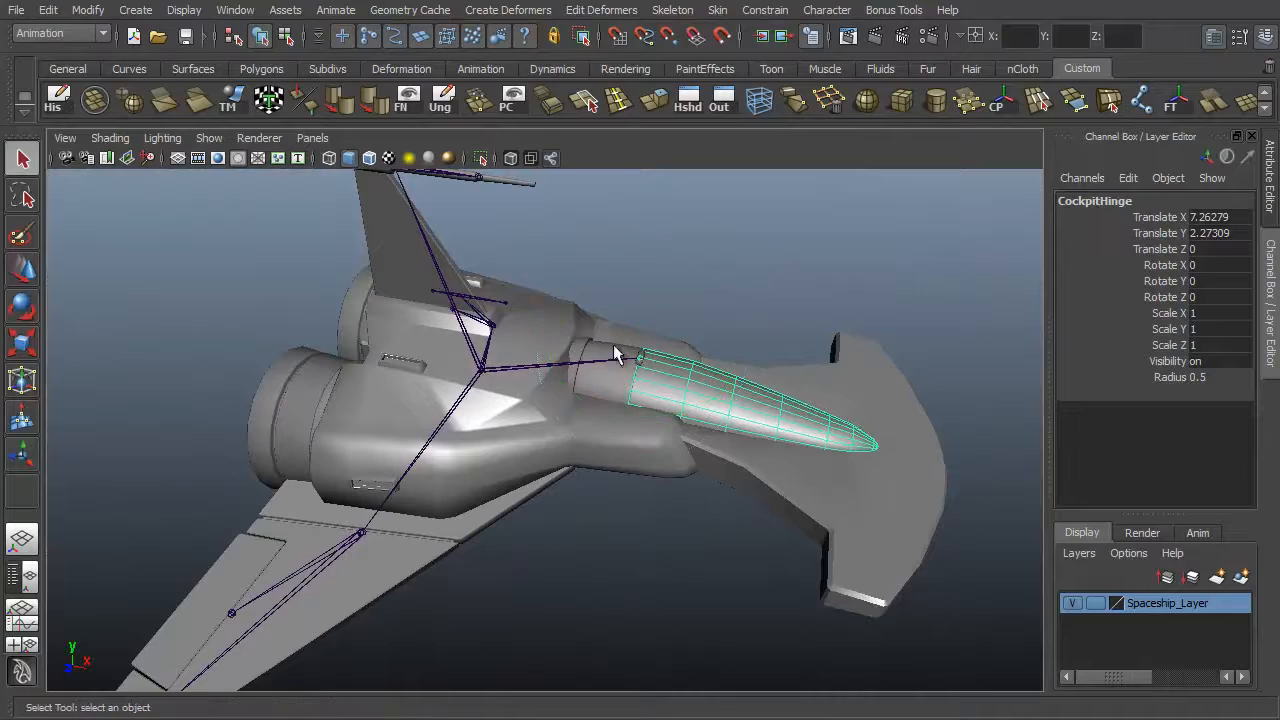
Try moving the Root joint along X to about 12.2 to test whether the cockpit travels with the frame.
{"action": "left_click", "coordinate": [483, 371]}
{"action": "key", "text": "w"}
{"action": "middle_click_drag", "start_coordinate": [380, 333], "coordinate": [260, 380]}
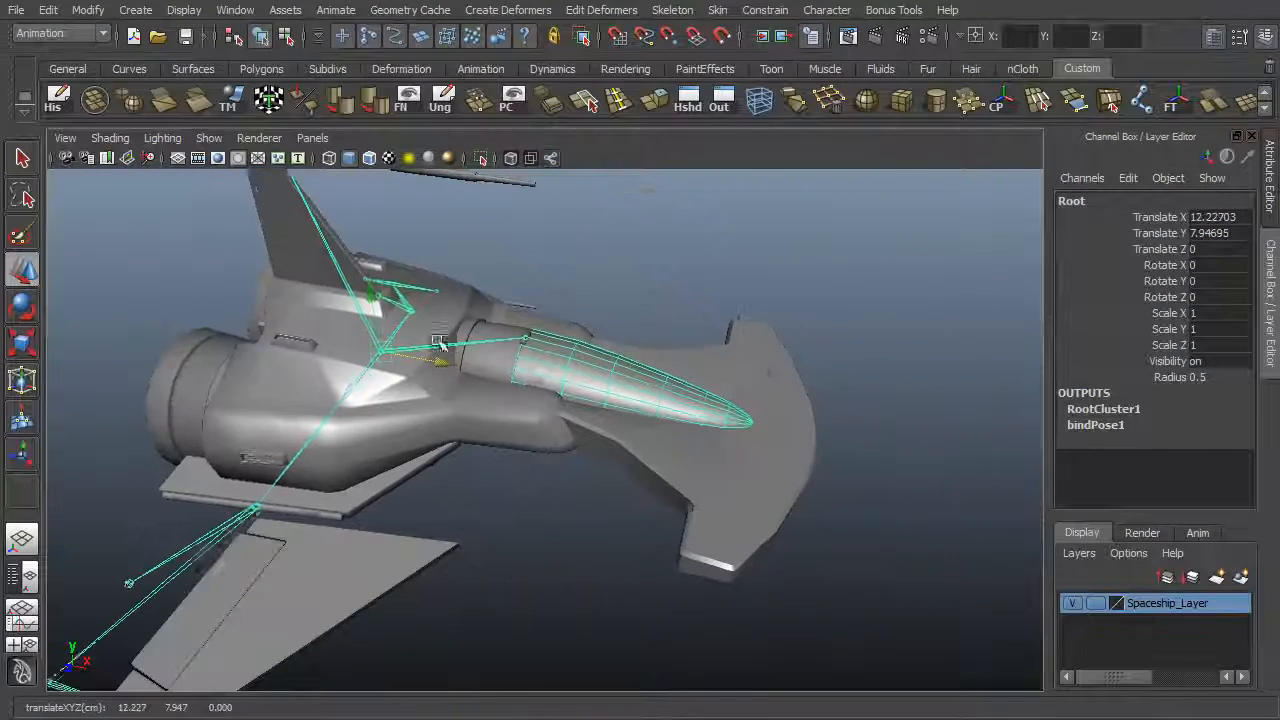
{"action": "middle_click_drag", "start_coordinate": [629, 366], "coordinate": [570, 491]}
{"action": "left_click_drag", "start_coordinate": [570, 491], "coordinate": [486, 480], "text": "alt"}
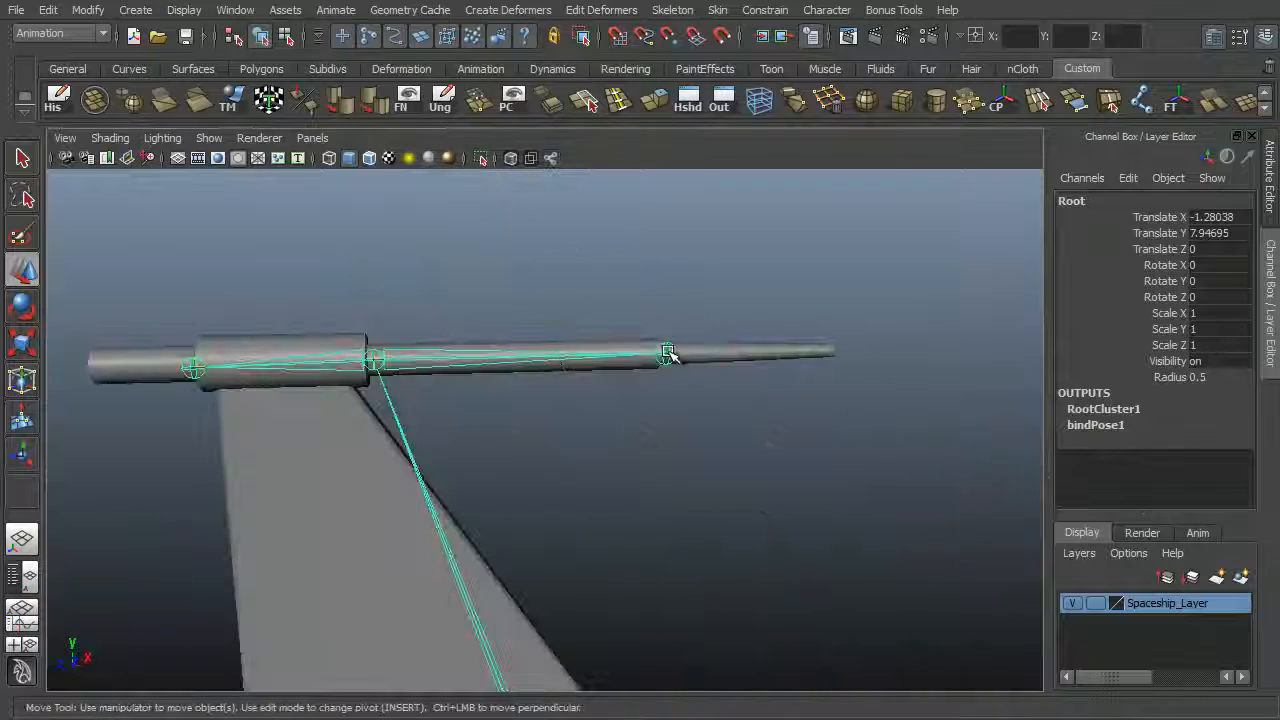
Parent the tailGun03 barrel tip to joint3 at the front of the tail gun.
{"action": "left_click", "coordinate": [668, 356]}
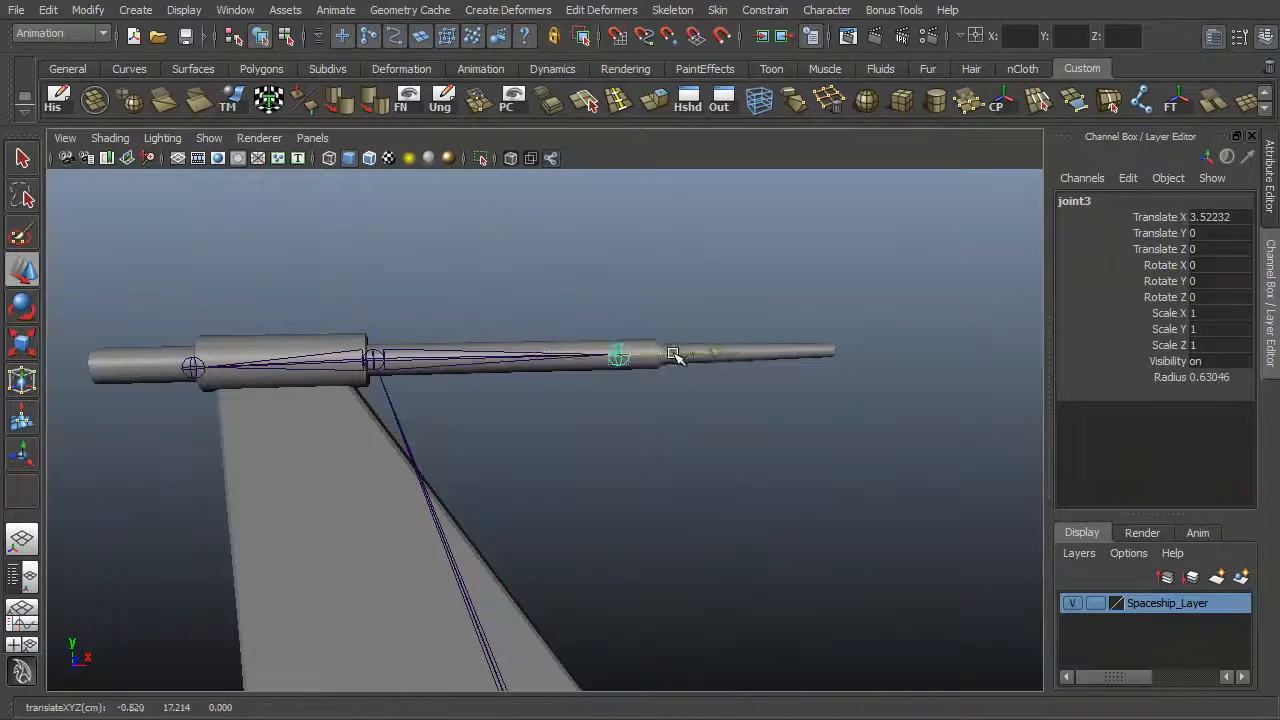
{"action": "mouse_move", "coordinate": [594, 417]}
{"action": "left_mouse_down", "text": "alt"}
{"action": "mouse_move", "coordinate": [660, 434]}
{"action": "mouse_move", "coordinate": [477, 409]}
{"action": "mouse_move", "coordinate": [580, 414]}
{"action": "left_mouse_up", "text": "alt"}
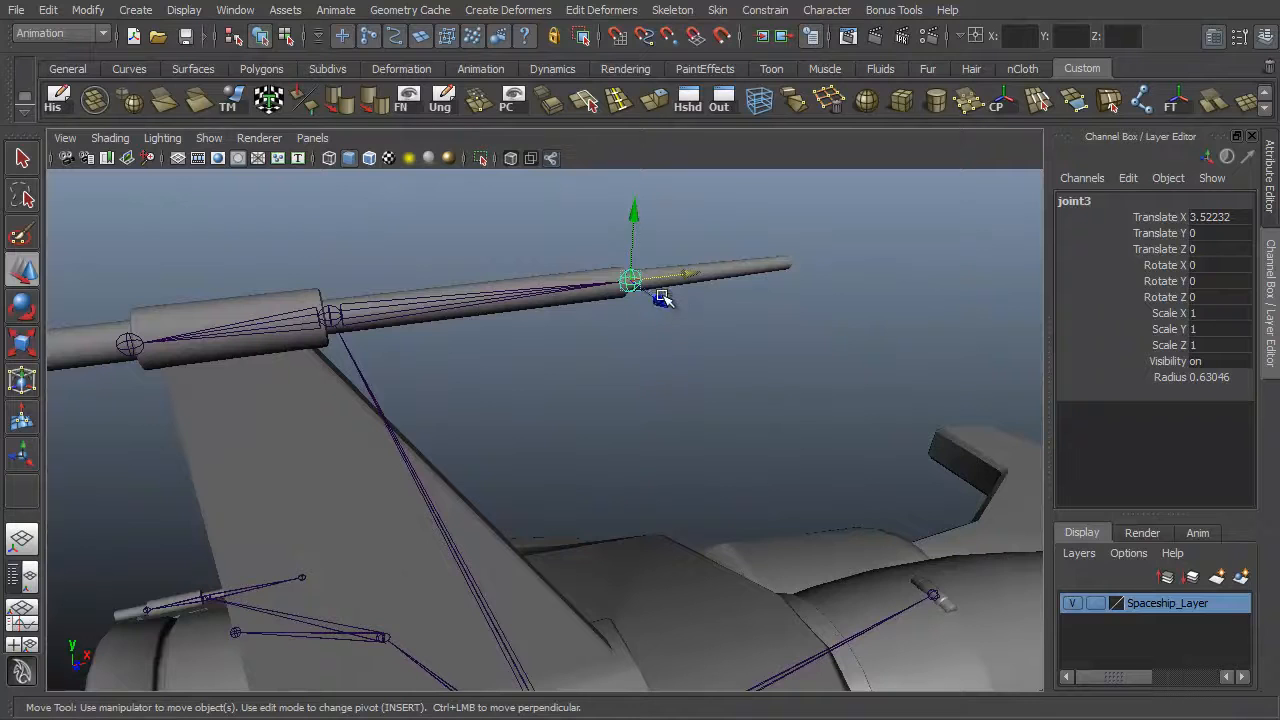
{"action": "left_click_drag", "start_coordinate": [653, 363], "coordinate": [686, 320], "text": "alt"}
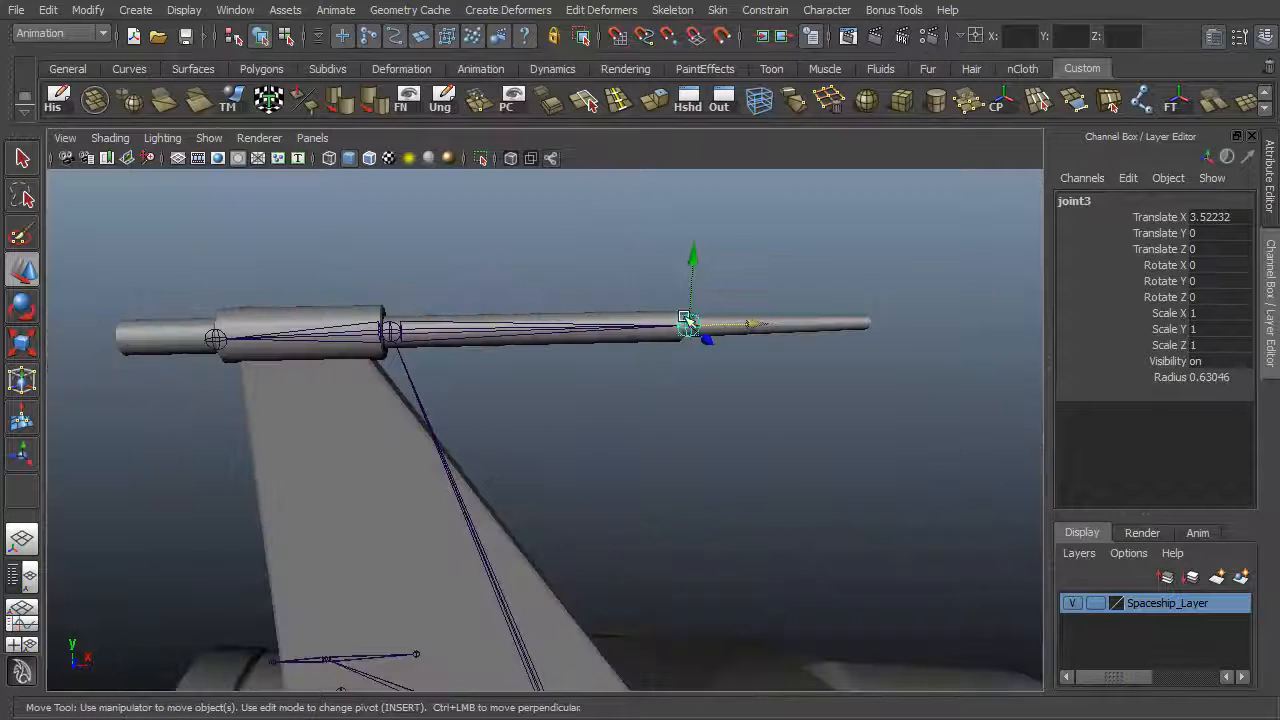
{"action": "left_click", "coordinate": [848, 325]}
{"action": "key", "text": "q"}
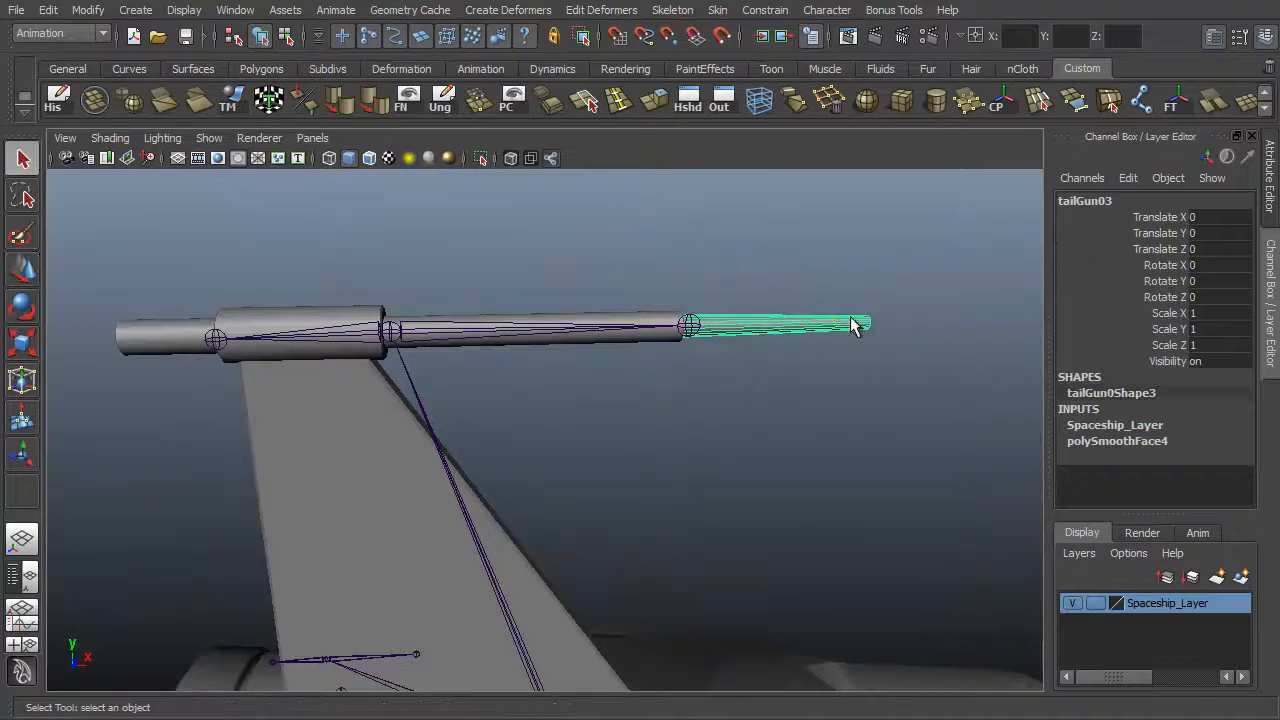
{"action": "left_click", "coordinate": [698, 325]}
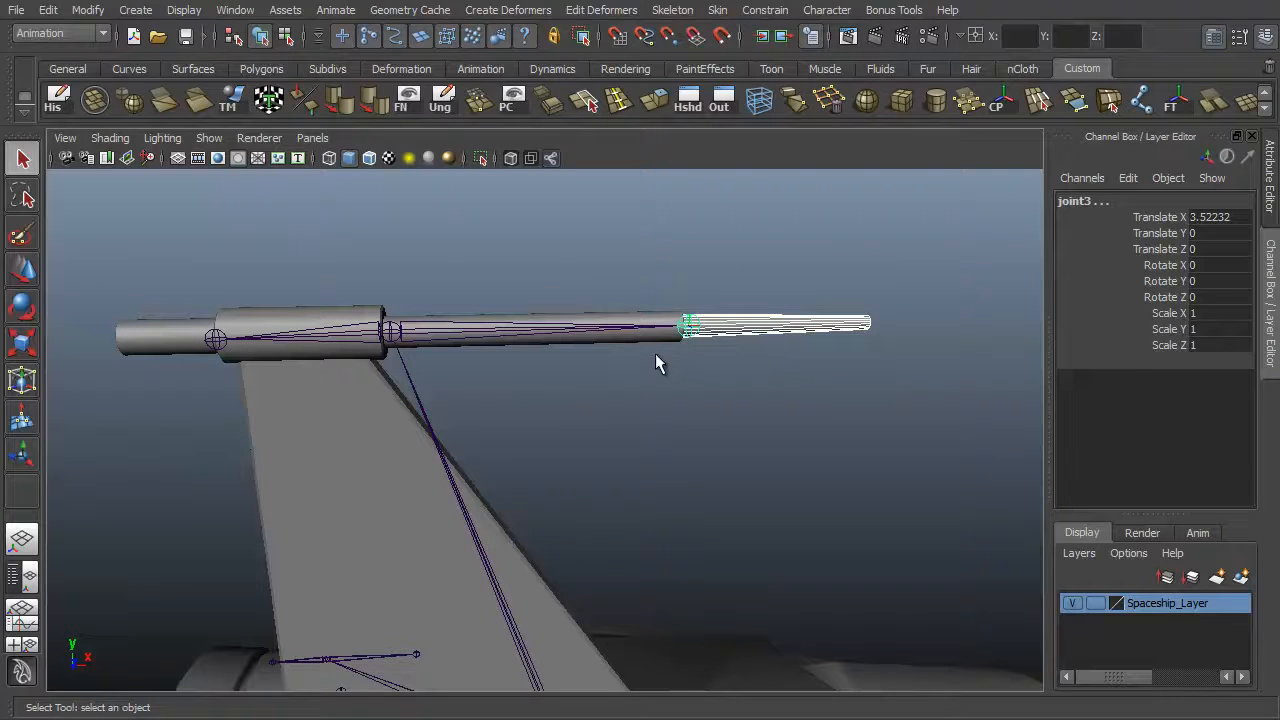
{"action": "key", "text": "ctrl+z"}
Parent the tailGun02 middle barrel to joint2 at the front of the gun housing.
{"action": "left_click", "coordinate": [547, 314]}
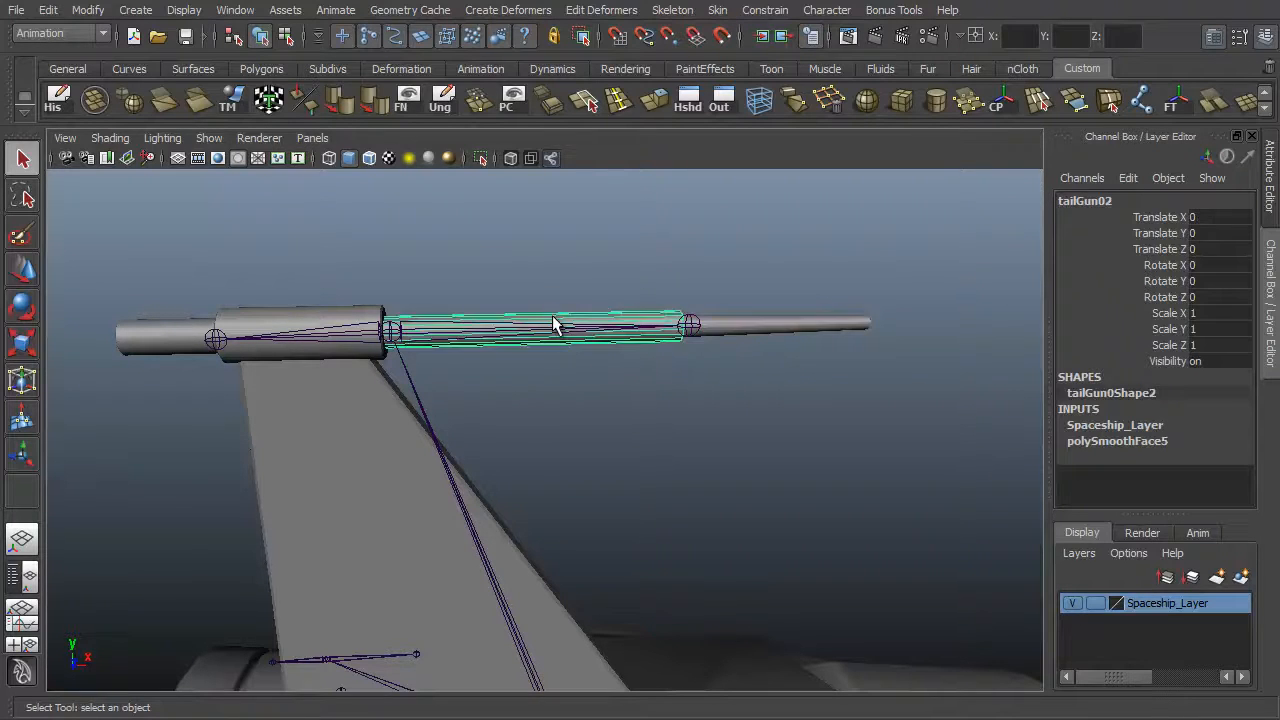
{"action": "key", "text": "ctrl+z"}
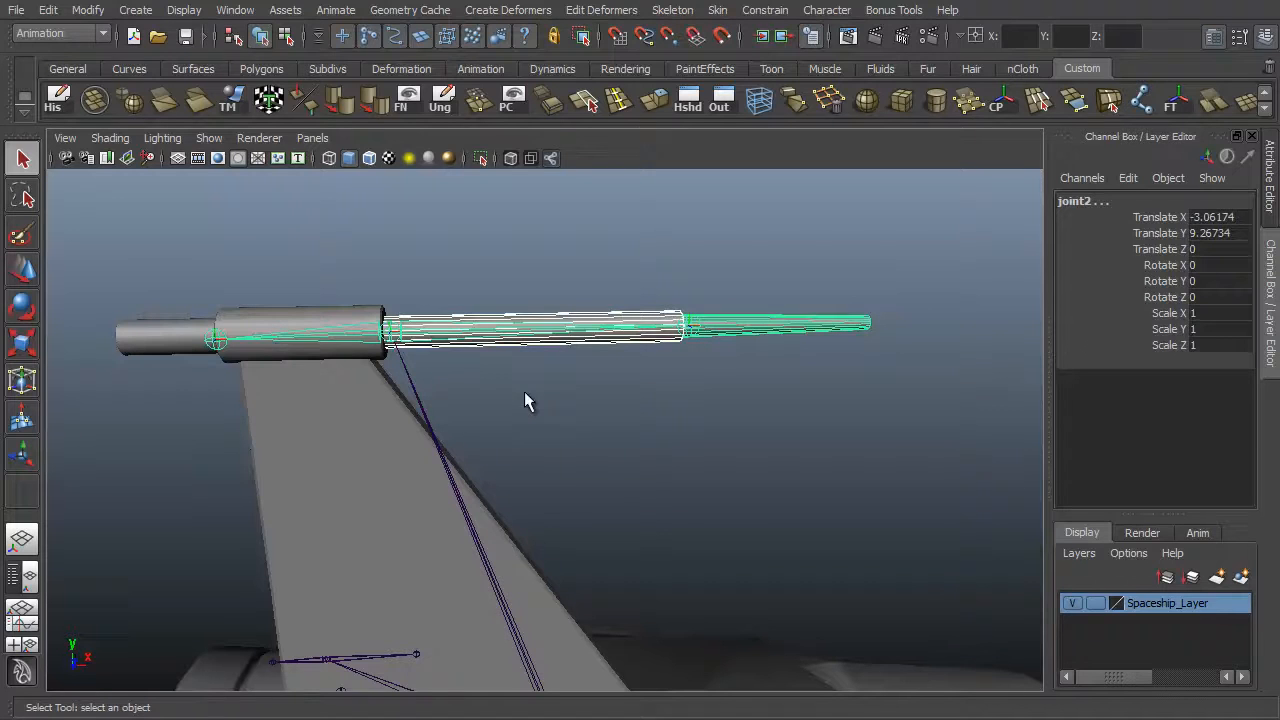
{"action": "left_click", "coordinate": [642, 320]}
{"action": "left_click", "coordinate": [512, 337], "text": "shift"}
{"action": "key", "text": "ctrl+z"}
Parent the tailGun01 rear section to joint4 at the back of the gun housing.
{"action": "left_click", "coordinate": [172, 334]}
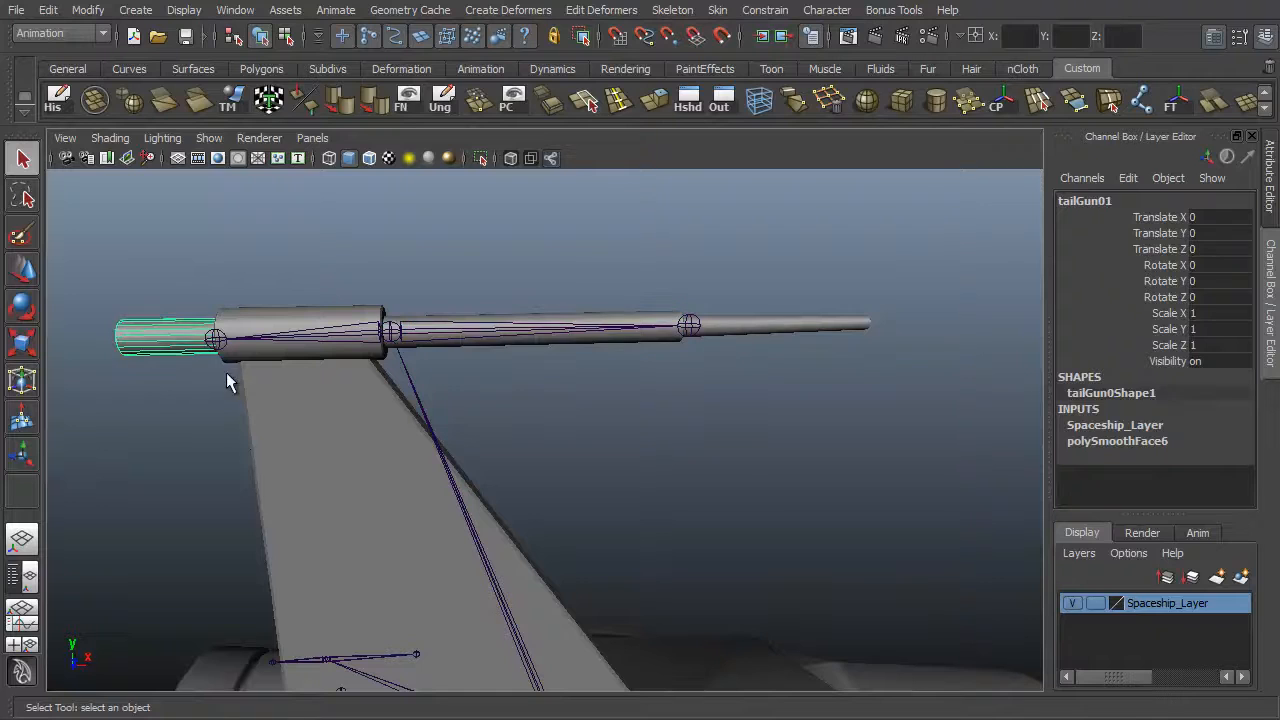
{"action": "left_click", "coordinate": [215, 340], "text": "shift"}
{"action": "key", "text": "p"}
Try sliding joint2 backward along X to about -3.43 to test how the tail gun parts follow it.
{"action": "left_click", "coordinate": [390, 333]}
{"action": "key", "text": "w"}
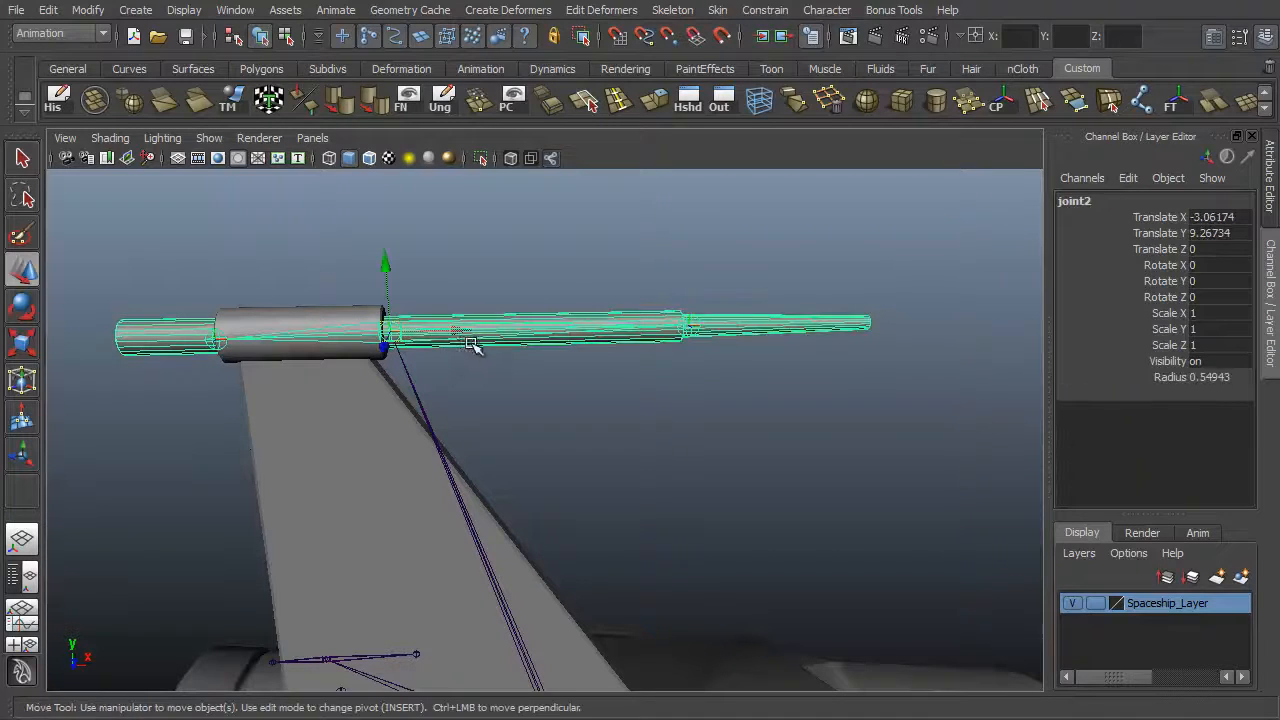
{"action": "left_click_drag", "start_coordinate": [453, 330], "coordinate": [424, 330]}
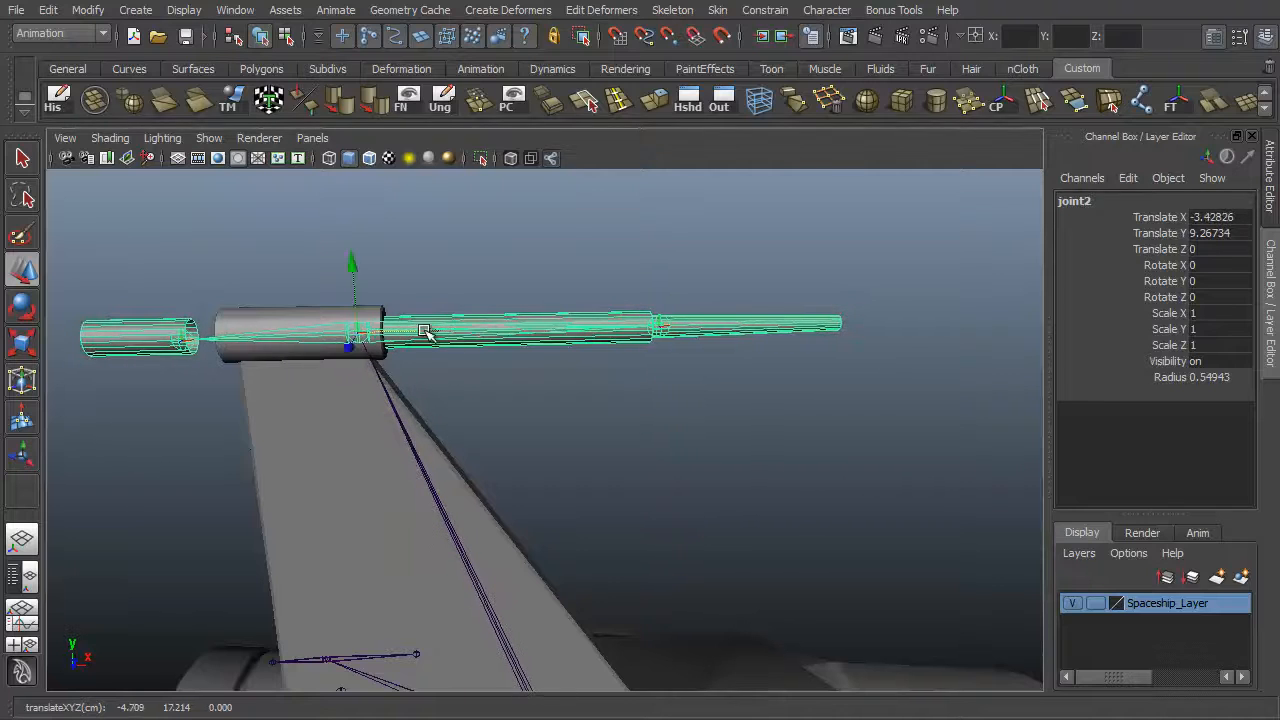
{"action": "key", "text": "ctrl+z"}
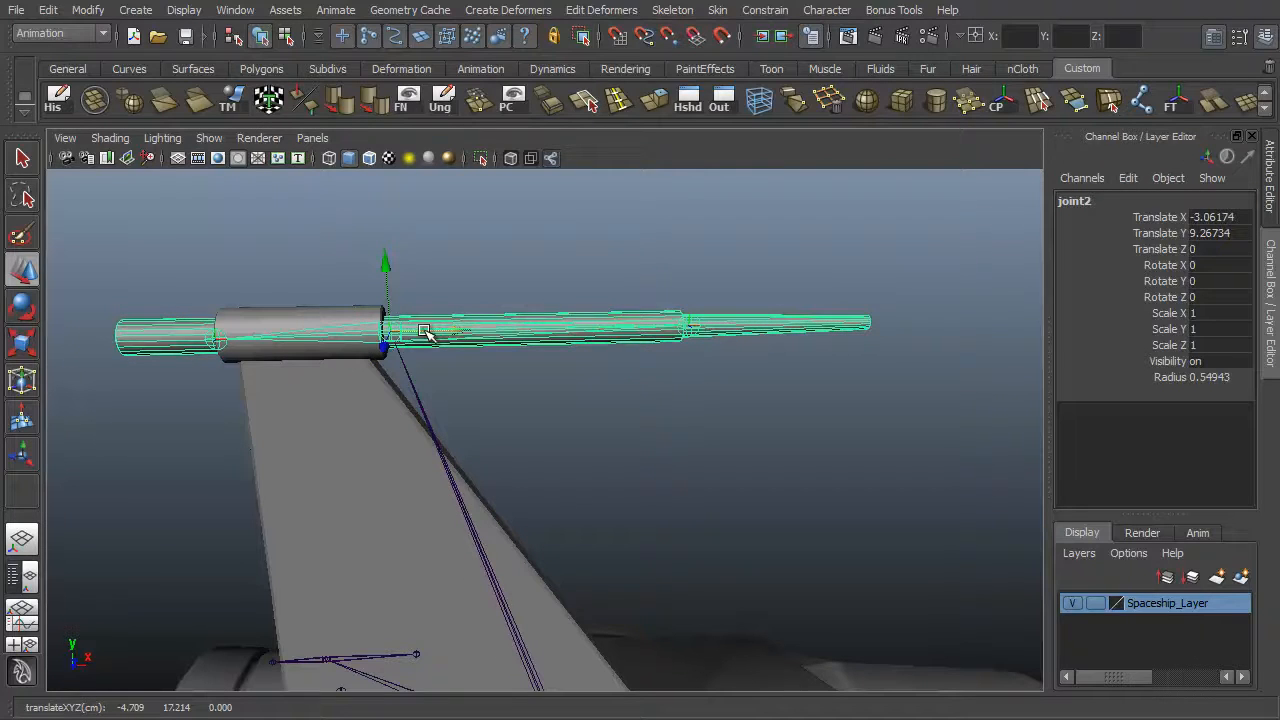
{"action": "left_click", "coordinate": [198, 349]}
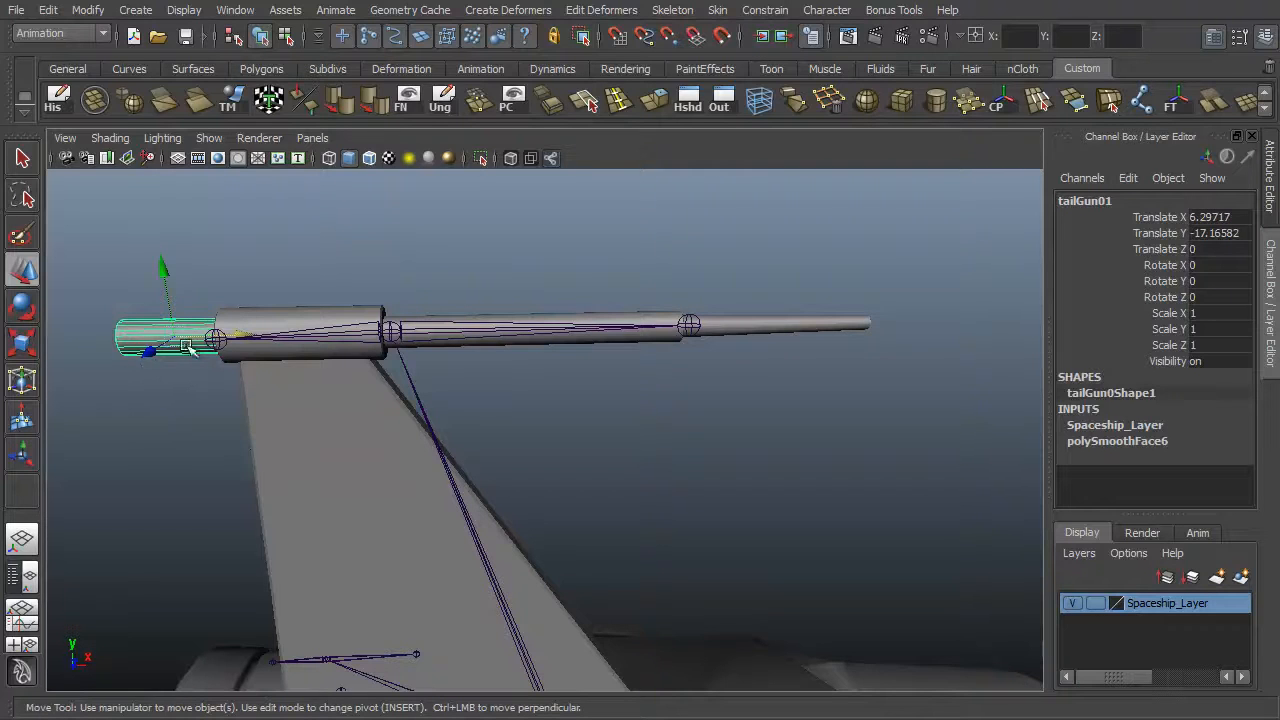
{"action": "left_click", "coordinate": [388, 332]}
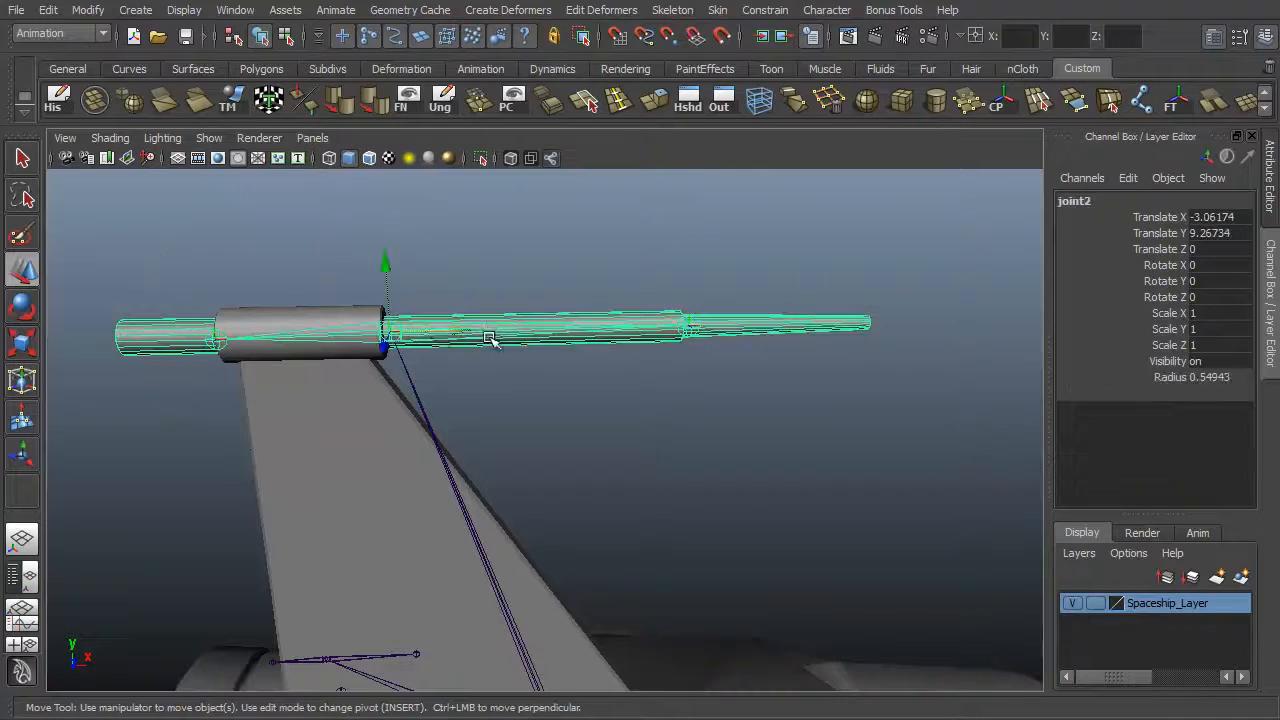
{"action": "left_click_drag", "start_coordinate": [466, 334], "coordinate": [571, 611]}
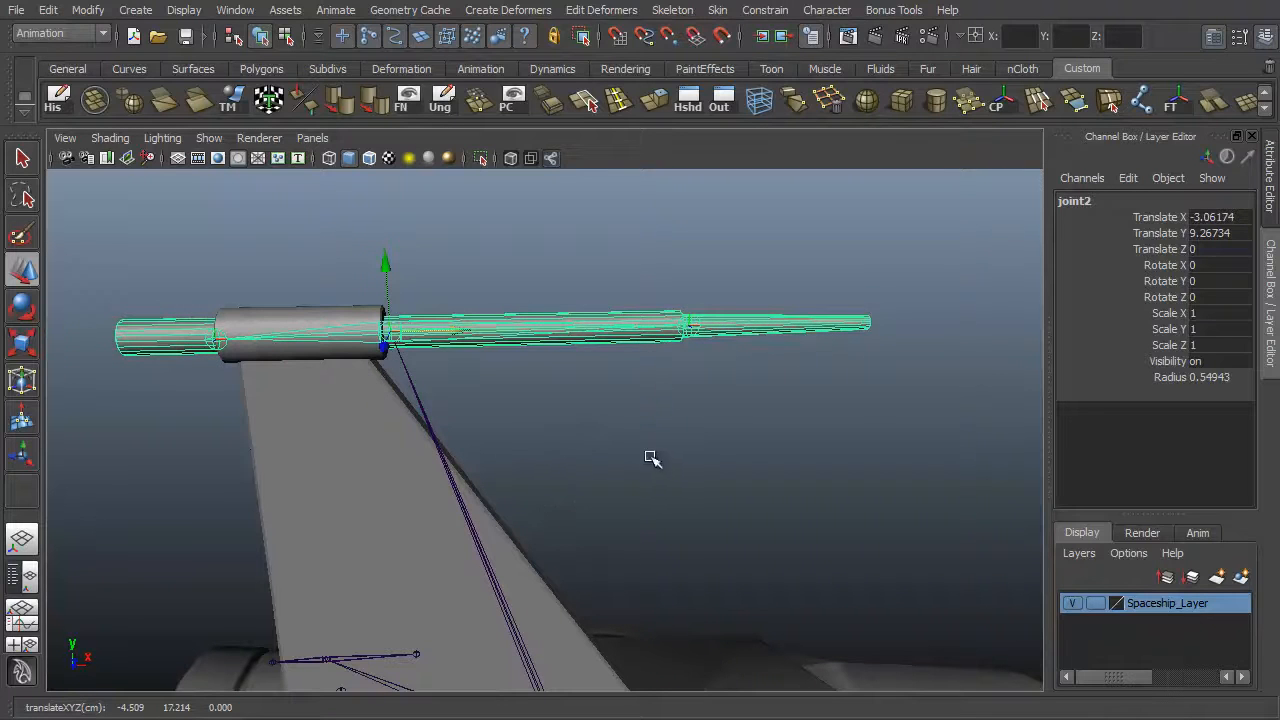
Reparent joint4 from joint2 to the Root joint so the rear gun section is independent of the barrel.
{"action": "left_click_drag", "start_coordinate": [698, 494], "coordinate": [508, 391], "text": "alt"}
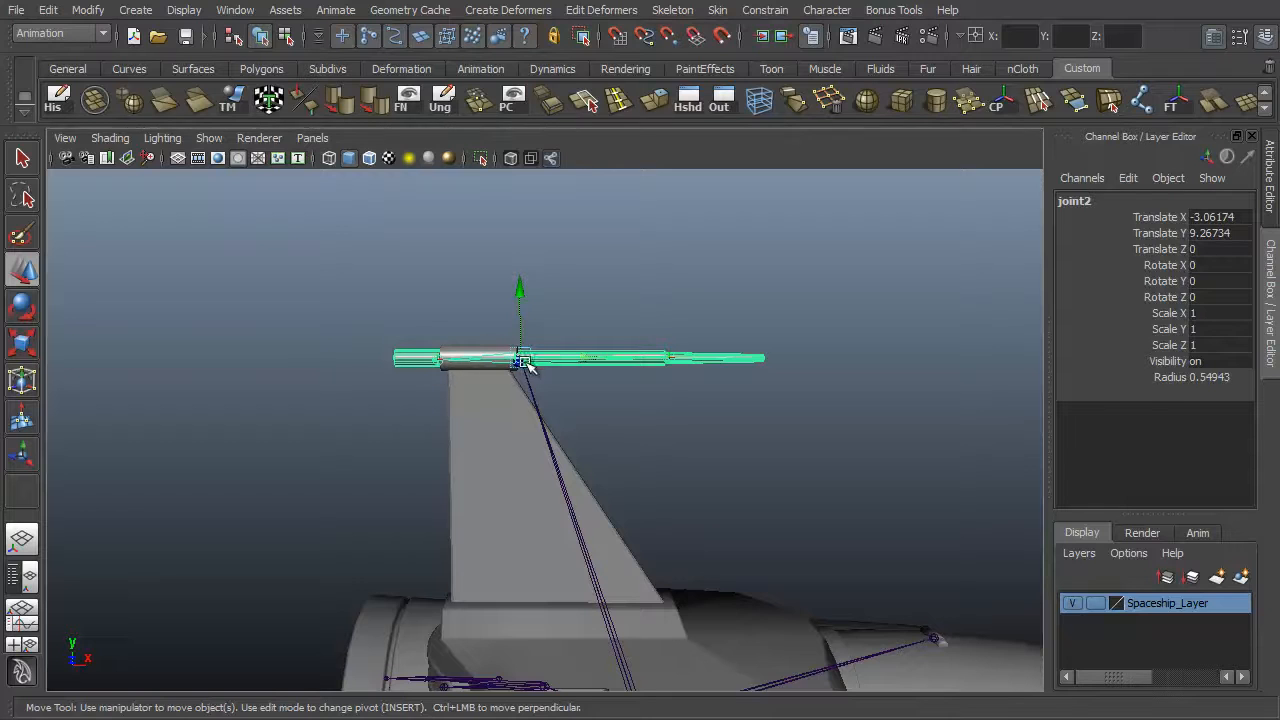
{"action": "left_click_drag", "start_coordinate": [686, 541], "coordinate": [609, 485], "text": "alt"}
{"action": "left_click_drag", "start_coordinate": [607, 563], "coordinate": [463, 380], "text": "alt"}
{"action": "left_click", "coordinate": [432, 345]}
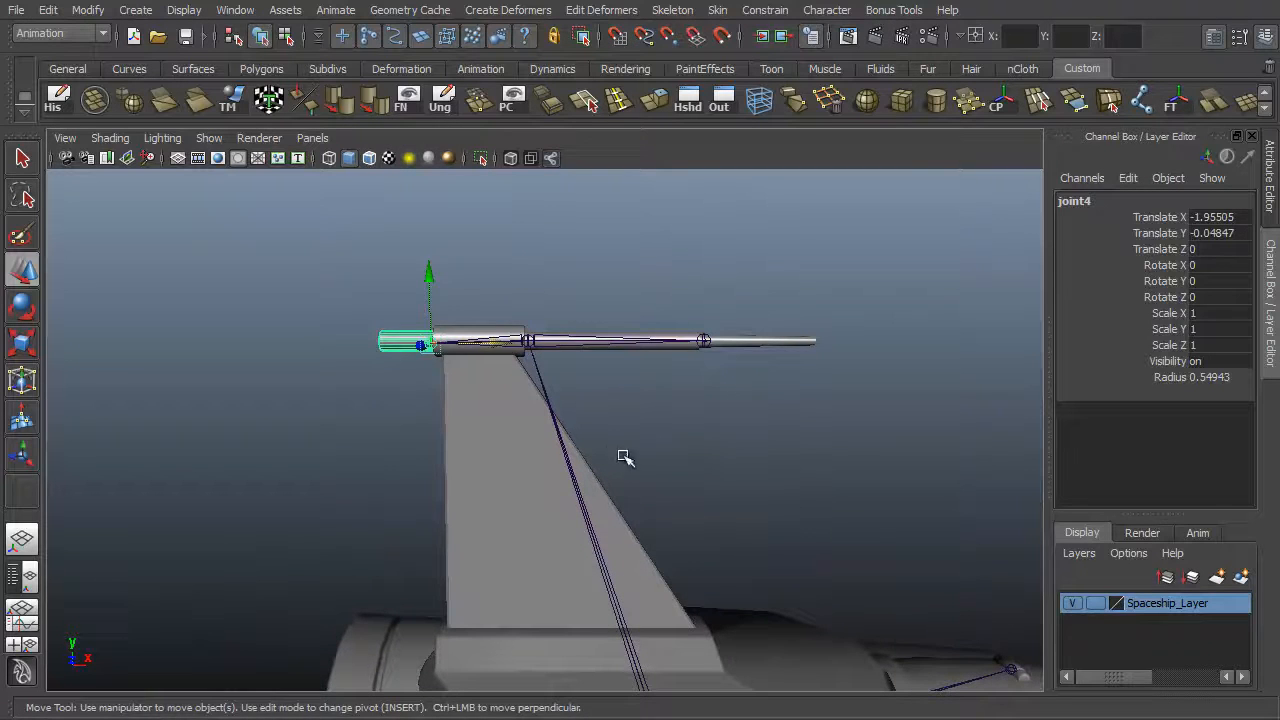
{"action": "middle_click_drag", "start_coordinate": [668, 584], "coordinate": [638, 495], "text": "alt"}
{"action": "left_click", "coordinate": [637, 686]}
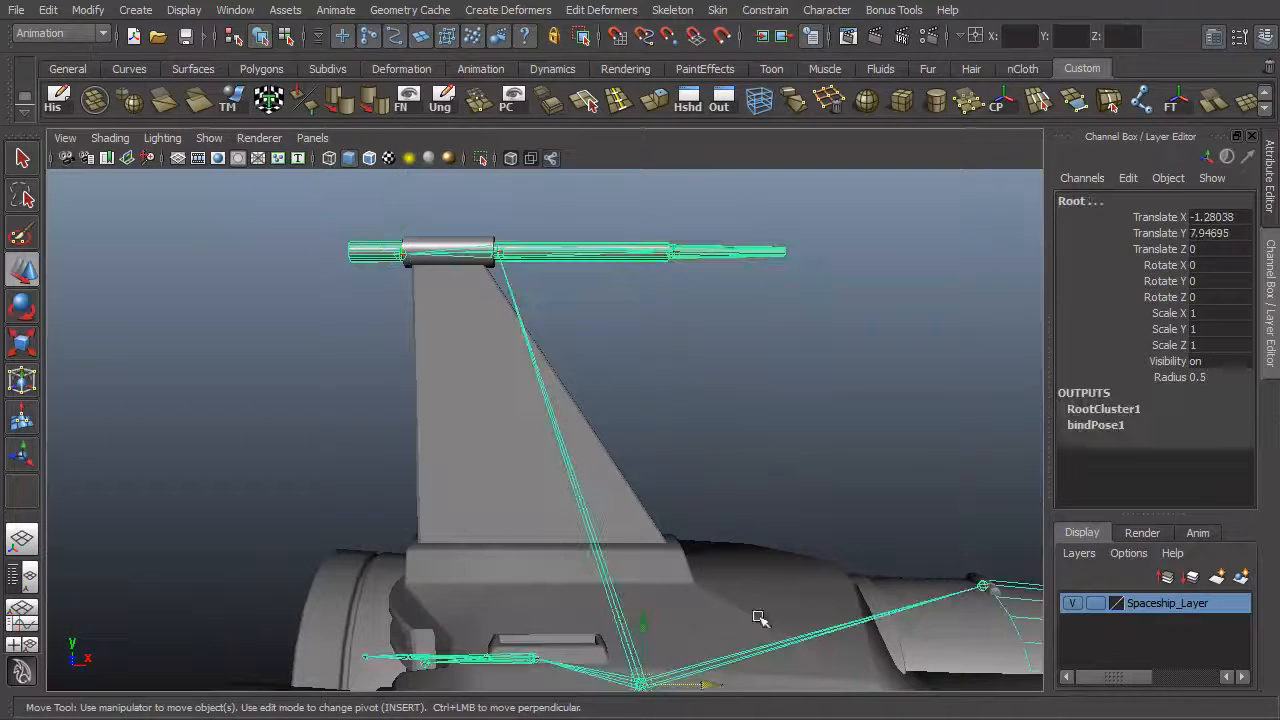
{"action": "key", "text": "p"}
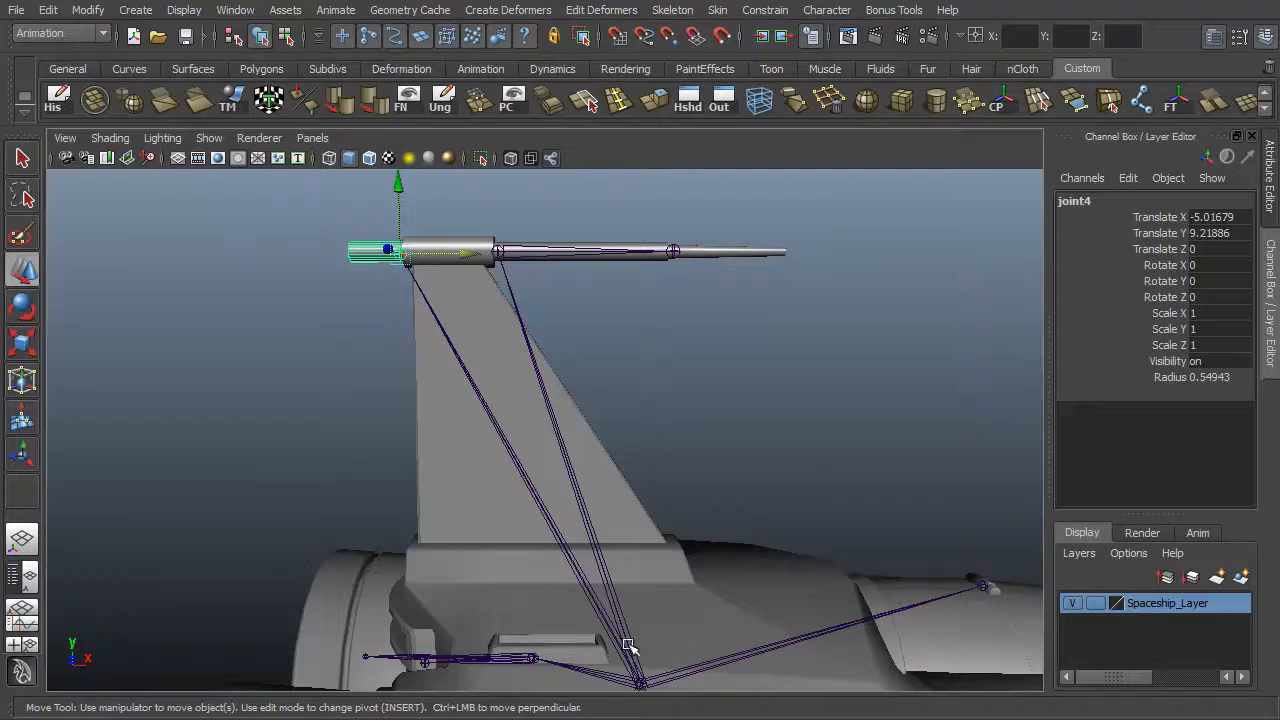
Check joint2 and joint4 separately to see which tail gun parts each joint carries.
{"action": "left_click", "coordinate": [510, 248]}
{"action": "right_click_drag", "start_coordinate": [534, 320], "coordinate": [700, 457], "text": "alt"}
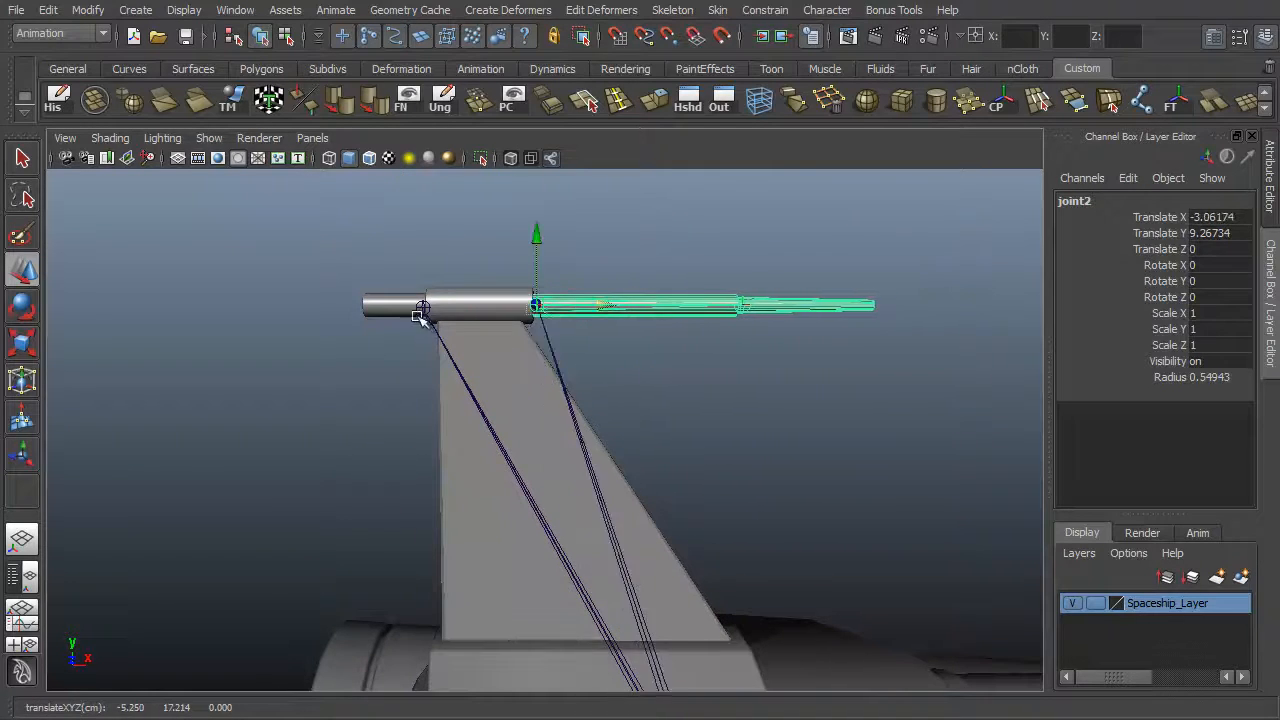
{"action": "left_click", "coordinate": [424, 306]}
{"action": "left_click", "coordinate": [451, 260]}
{"action": "left_click", "coordinate": [424, 306]}
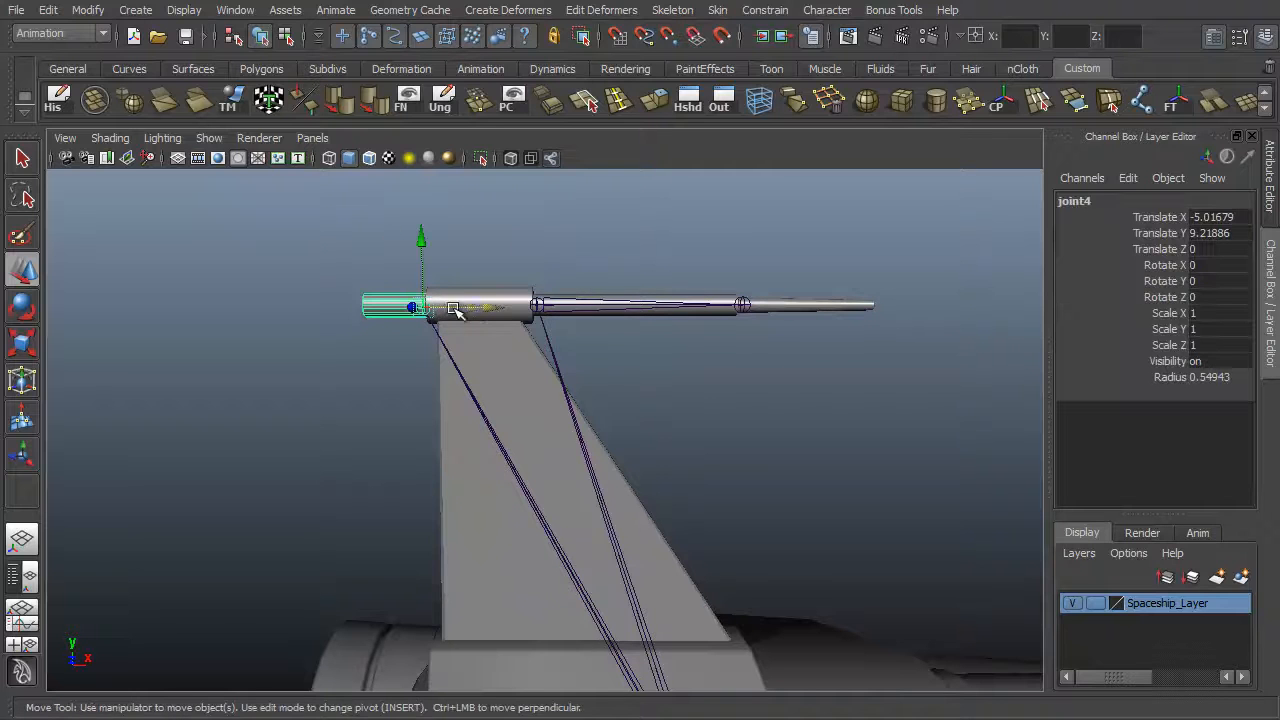
Try moving joint4 to test how the rear tail gun section follows, and undo the move.
{"action": "left_click_drag", "start_coordinate": [424, 306], "coordinate": [465, 318]}
{"action": "key", "text": "ctrl+z"}
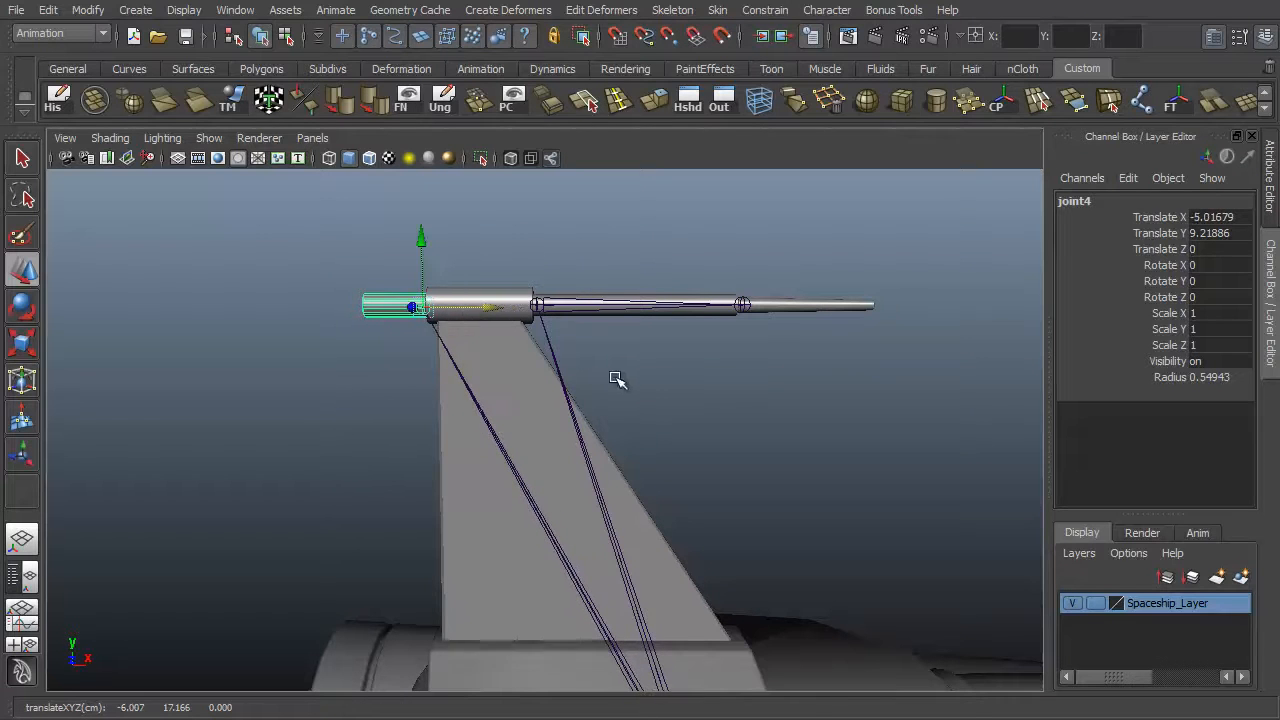
Reparent the RGunRecoil joint directly to the RWing joint so it is independent of the right gun barrel chain.
{"action": "left_click_drag", "start_coordinate": [750, 444], "coordinate": [563, 393], "text": "alt"}
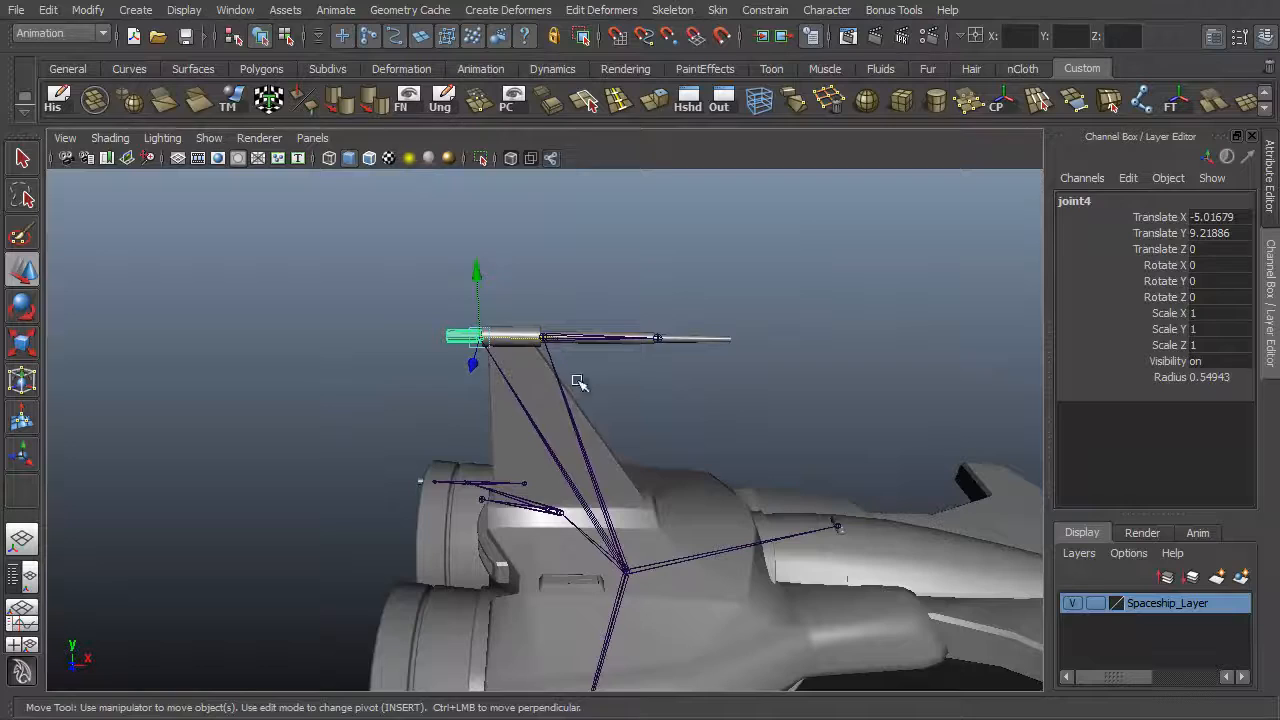
{"action": "middle_click_drag", "start_coordinate": [695, 431], "coordinate": [697, 307], "text": "alt"}
{"action": "left_click", "coordinate": [624, 478]}
{"action": "left_click_drag", "start_coordinate": [671, 486], "coordinate": [629, 366], "text": "alt"}
{"action": "right_click_drag", "start_coordinate": [629, 366], "coordinate": [914, 463], "text": "alt"}
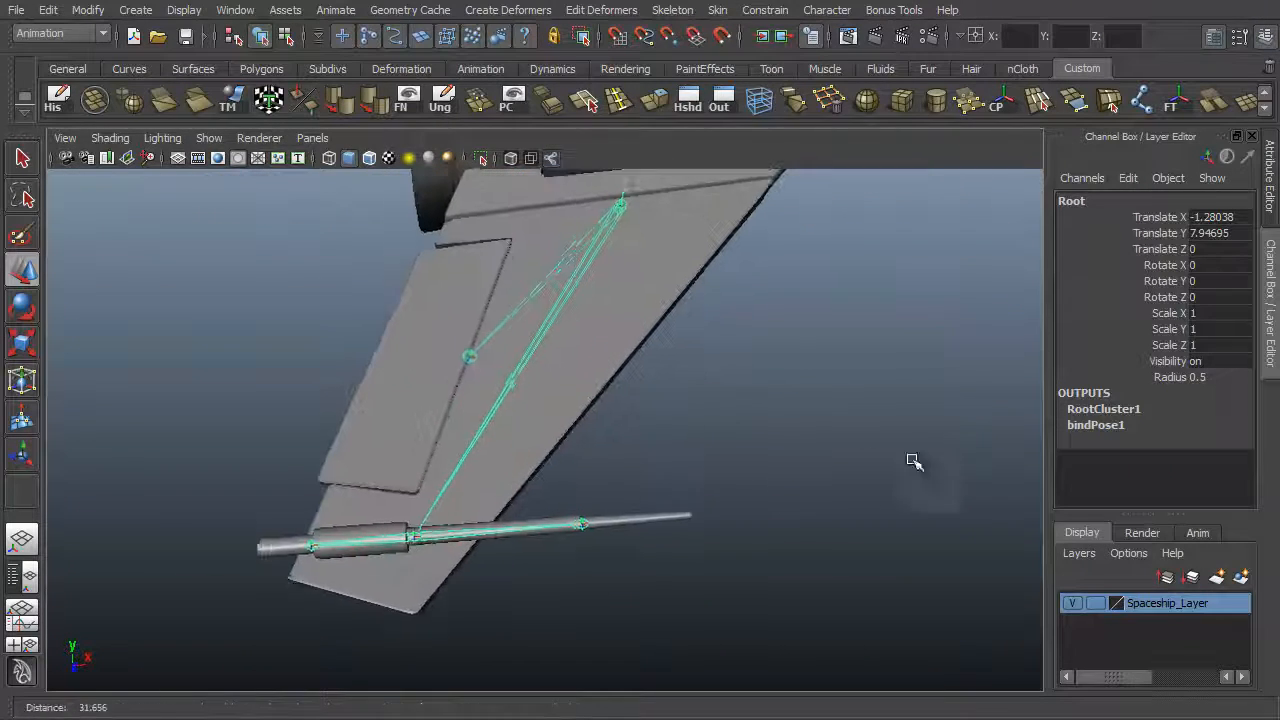
{"action": "left_click", "coordinate": [322, 541]}
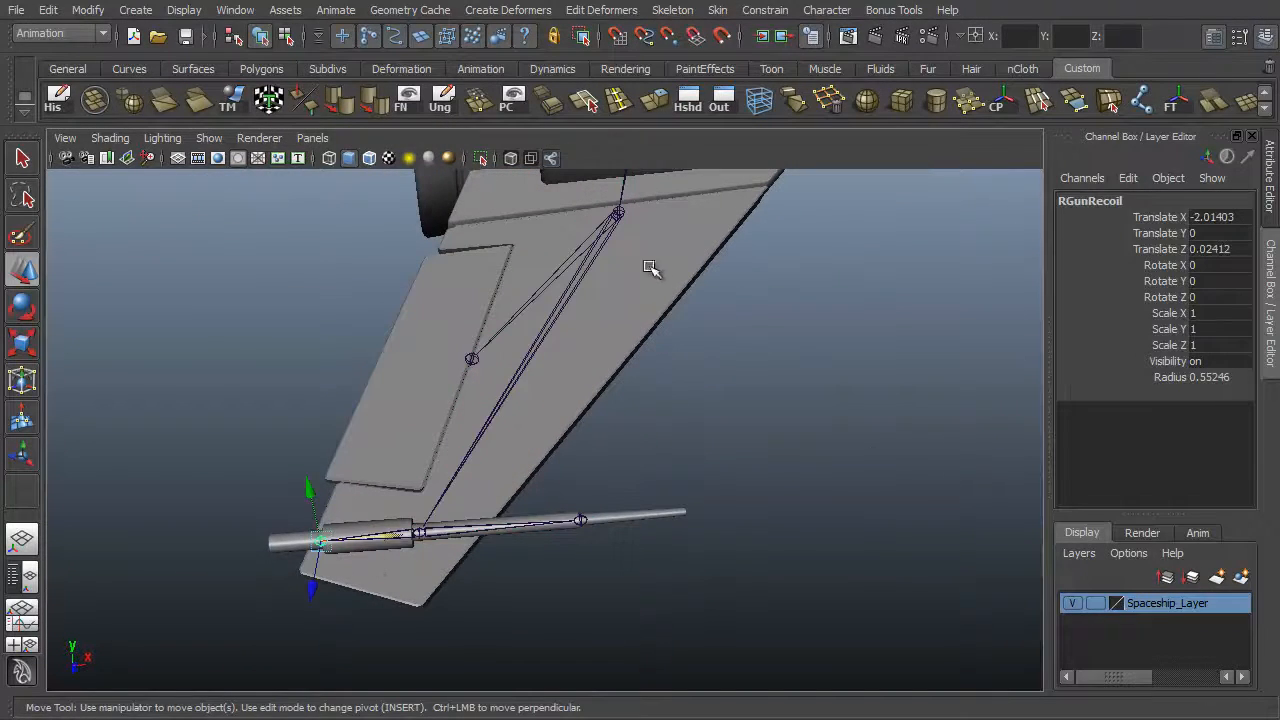
{"action": "left_click", "coordinate": [618, 210]}
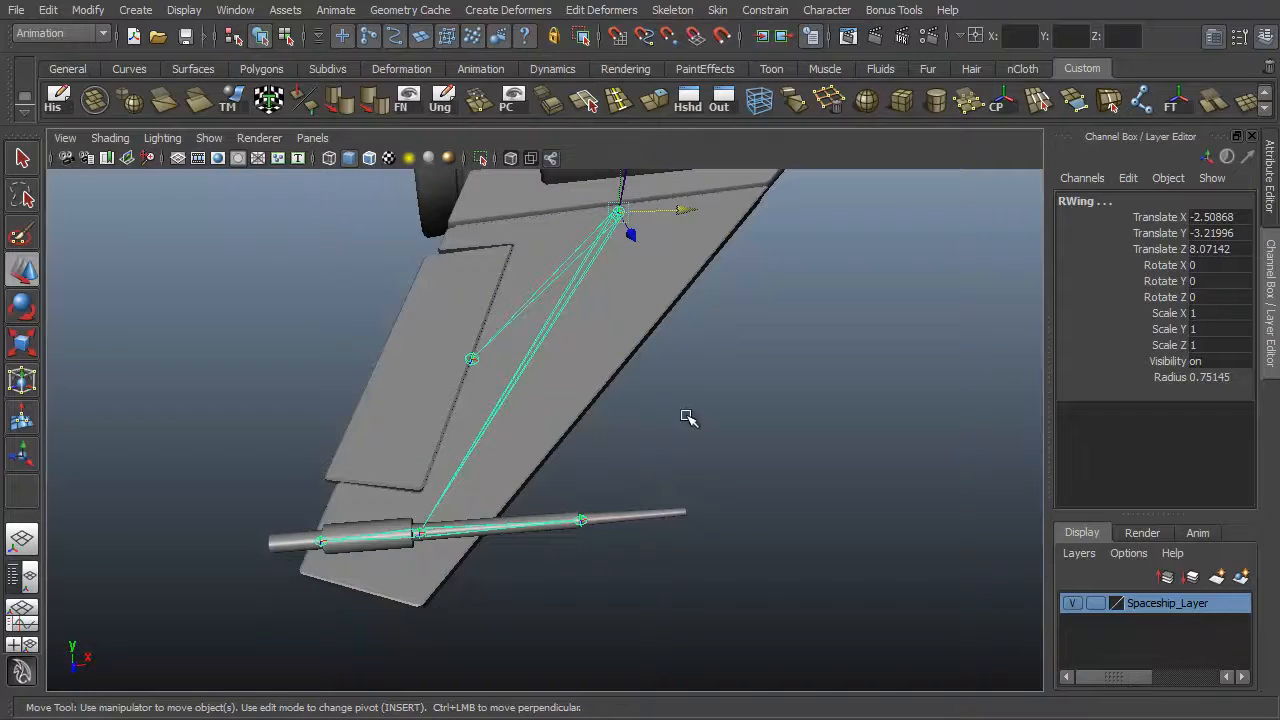
{"action": "left_click", "coordinate": [316, 542]}
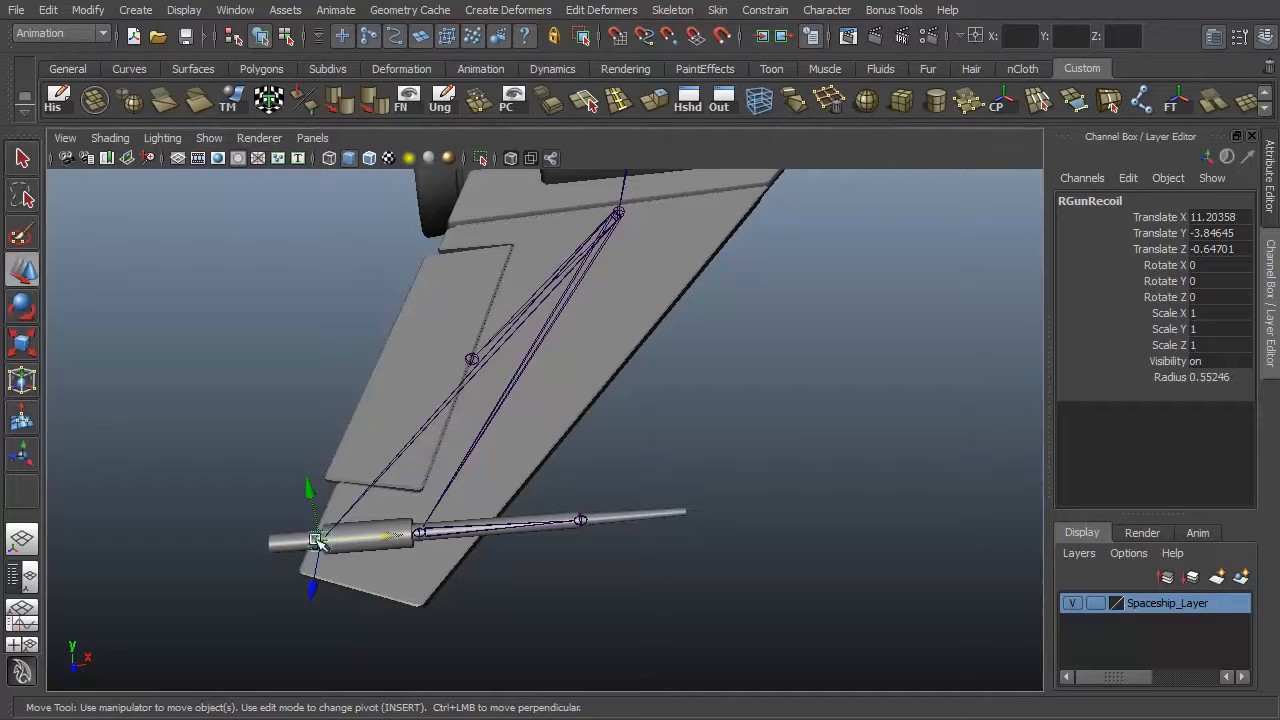
Reparent the LGunRecoil joint directly to the left wing's main joint, matching the right side.
{"action": "left_click_drag", "start_coordinate": [640, 451], "coordinate": [808, 416], "text": "alt"}
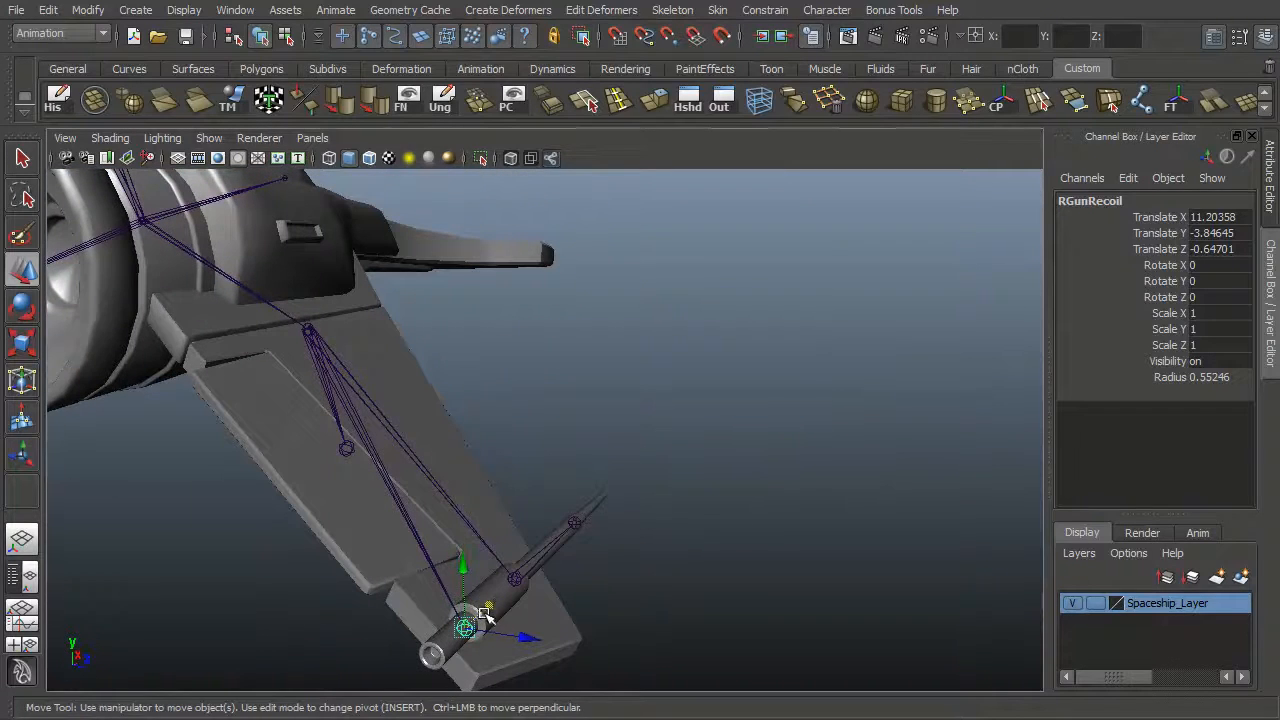
{"action": "left_click_drag", "start_coordinate": [626, 450], "coordinate": [704, 408], "text": "alt"}
{"action": "right_click_drag", "start_coordinate": [704, 408], "coordinate": [466, 408], "text": "alt"}
{"action": "middle_click_drag", "start_coordinate": [466, 408], "coordinate": [500, 405], "text": "alt"}
{"action": "left_click_drag", "start_coordinate": [500, 405], "coordinate": [740, 400], "text": "alt"}
{"action": "middle_click_drag", "start_coordinate": [740, 400], "coordinate": [460, 380], "text": "alt"}
{"action": "left_click_drag", "start_coordinate": [460, 380], "coordinate": [480, 425], "text": "alt"}
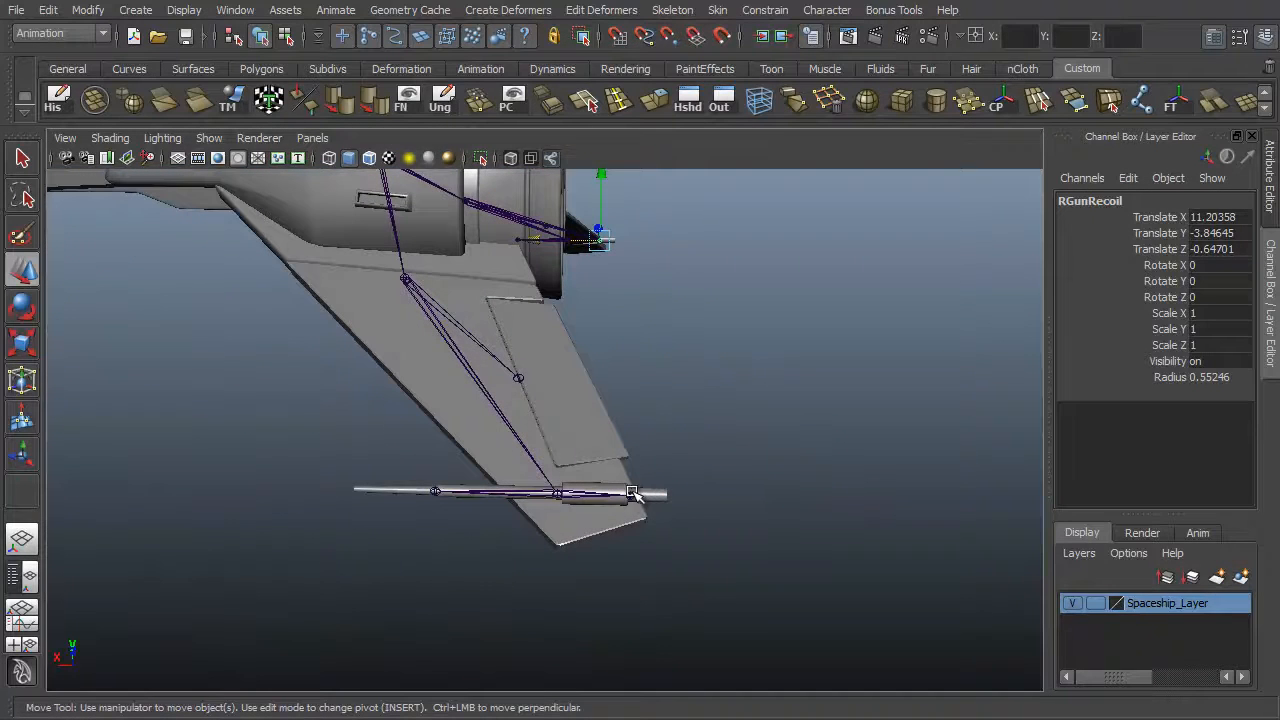
{"action": "left_click", "coordinate": [630, 492]}
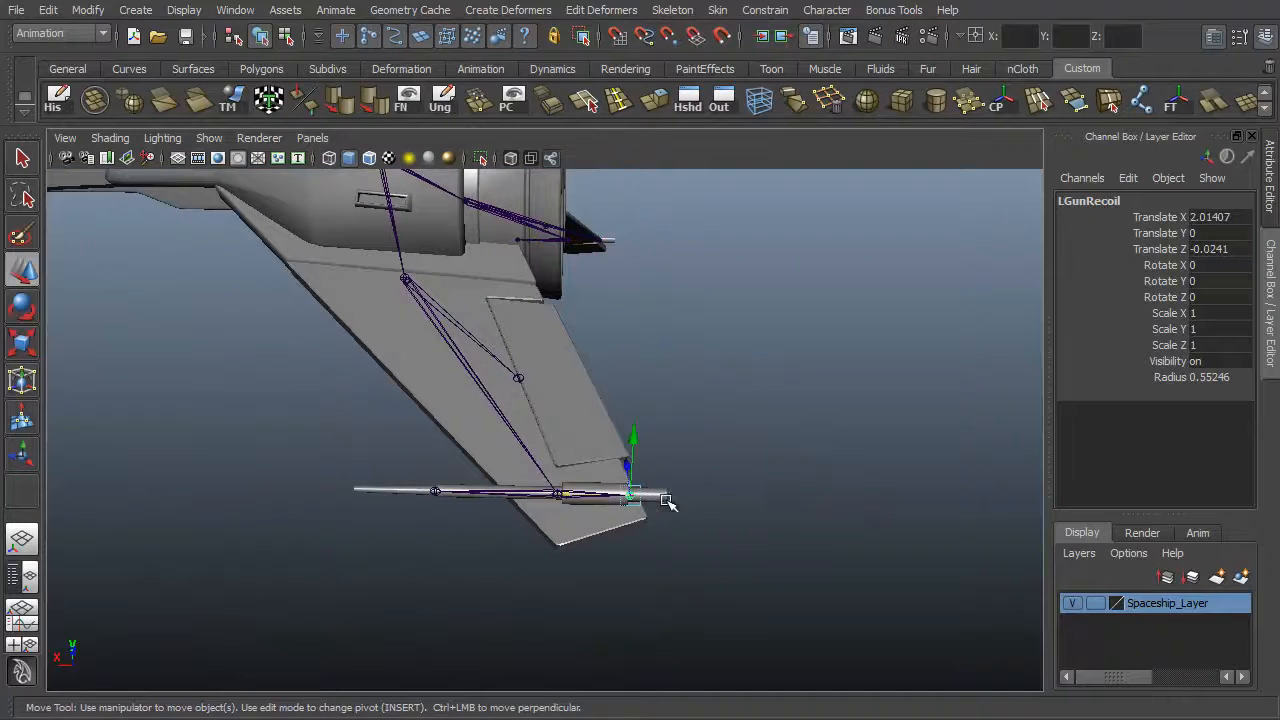
{"action": "left_click", "coordinate": [409, 273]}
{"action": "key", "text": "ctrl+z"}
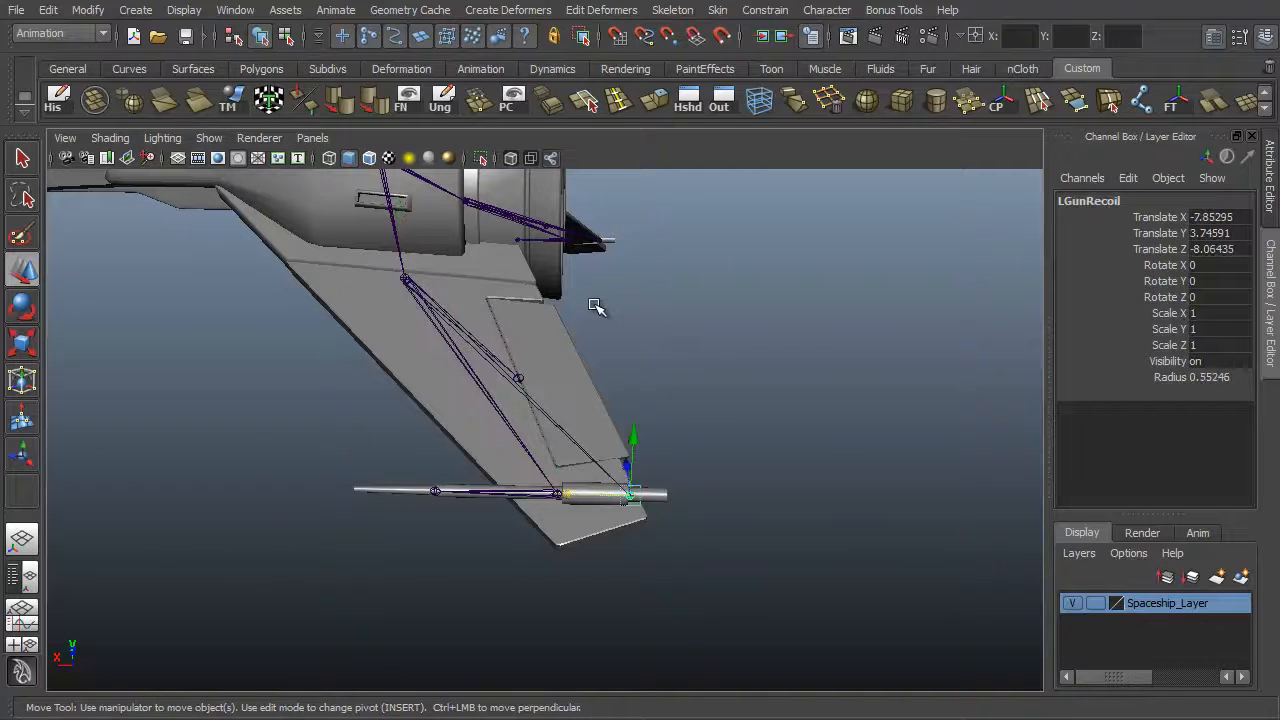
Parent the RwingGun03 barrel tip to the RGunBarrel joint on the right wing gun.
{"action": "left_click_drag", "start_coordinate": [334, 425], "coordinate": [712, 468], "text": "alt"}
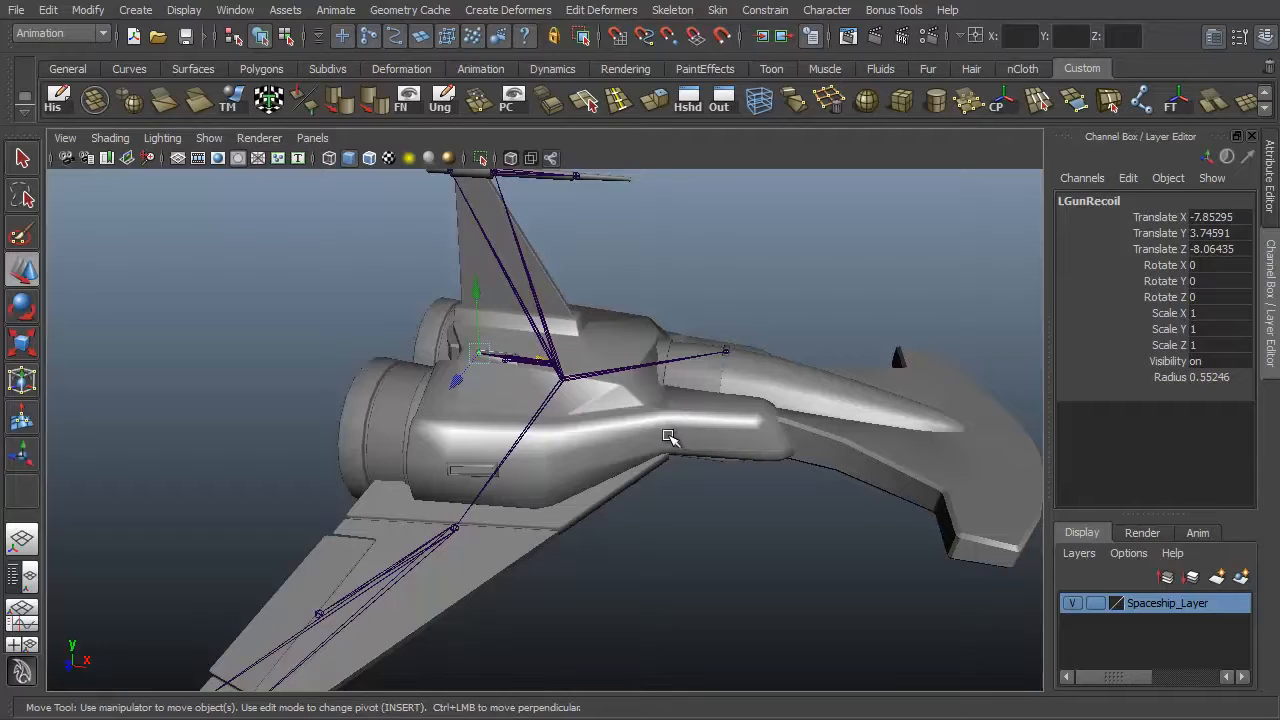
{"action": "left_click_drag", "start_coordinate": [614, 268], "coordinate": [742, 479], "text": "alt"}
{"action": "left_click", "coordinate": [745, 466]}
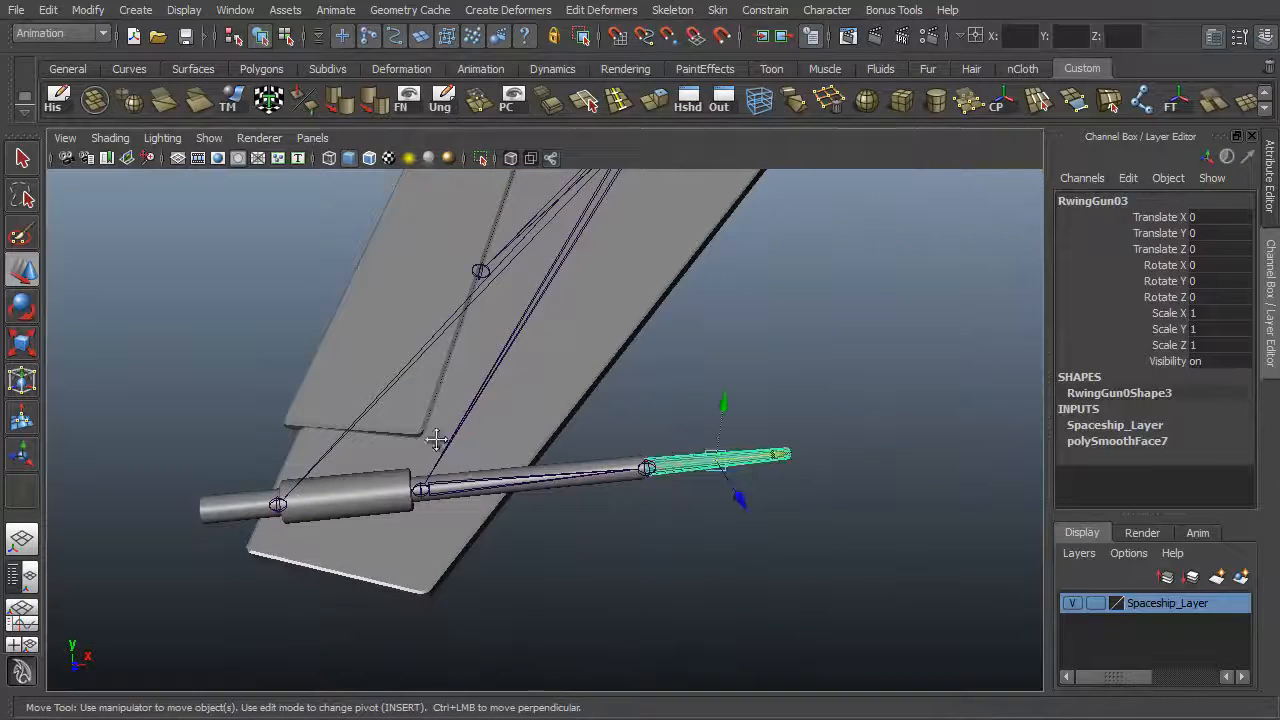
{"action": "right_click_drag", "start_coordinate": [464, 468], "coordinate": [632, 480], "text": "alt"}
{"action": "left_click", "coordinate": [750, 440]}
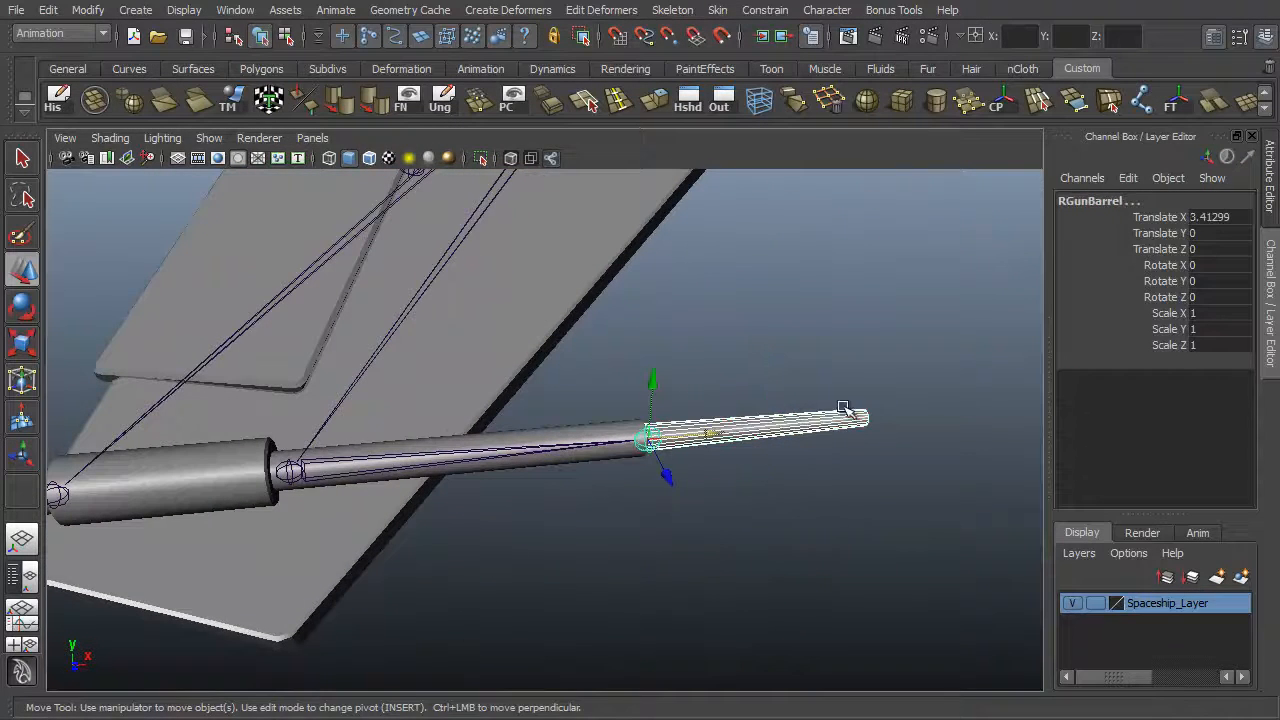
{"action": "left_click", "coordinate": [648, 438]}
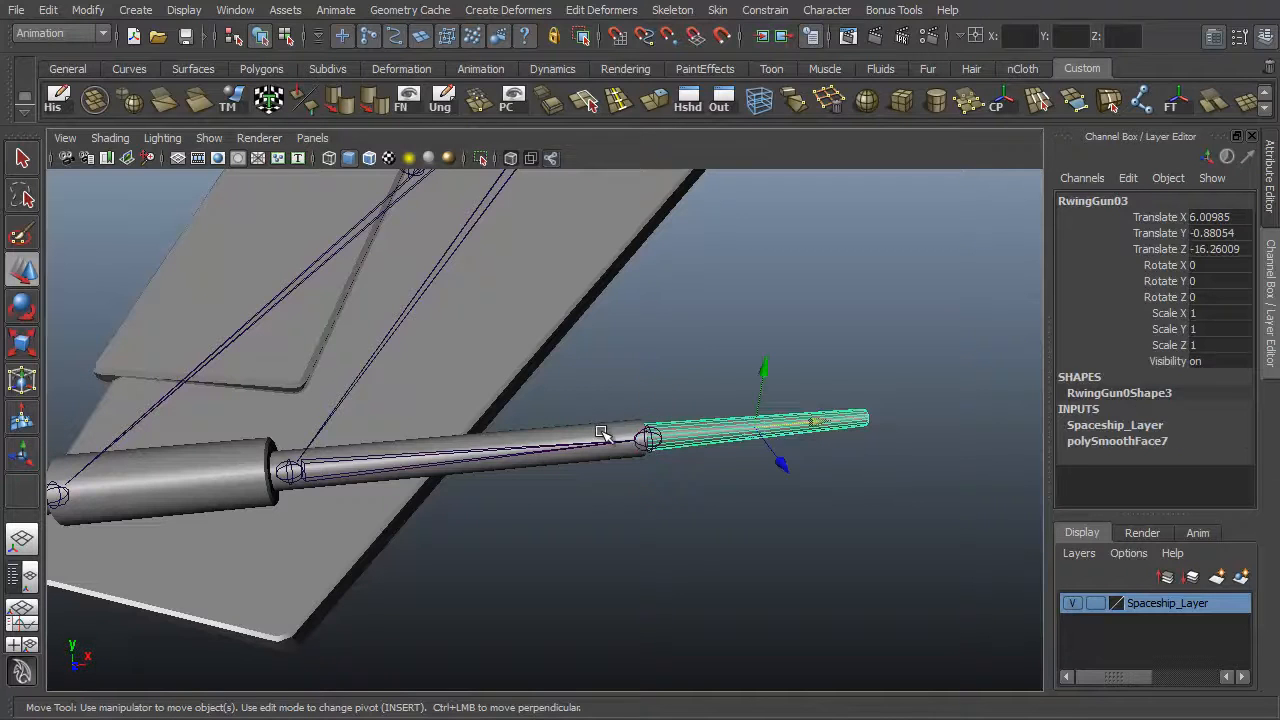
Parent RwingGun02 to the joint at the front of the right gun housing and RwingGun01 to the RGunRecoil joint.
{"action": "left_click", "coordinate": [628, 430]}
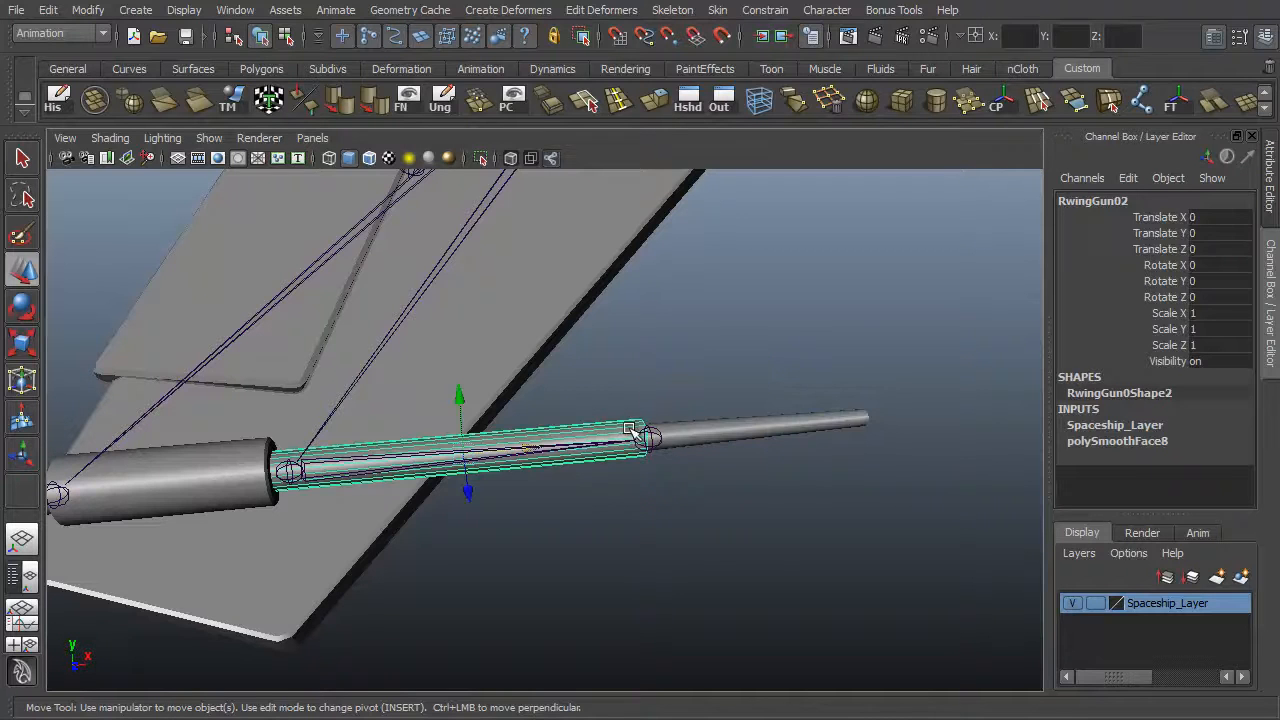
{"action": "left_click", "coordinate": [289, 473], "text": "shift"}
{"action": "key", "text": "p"}
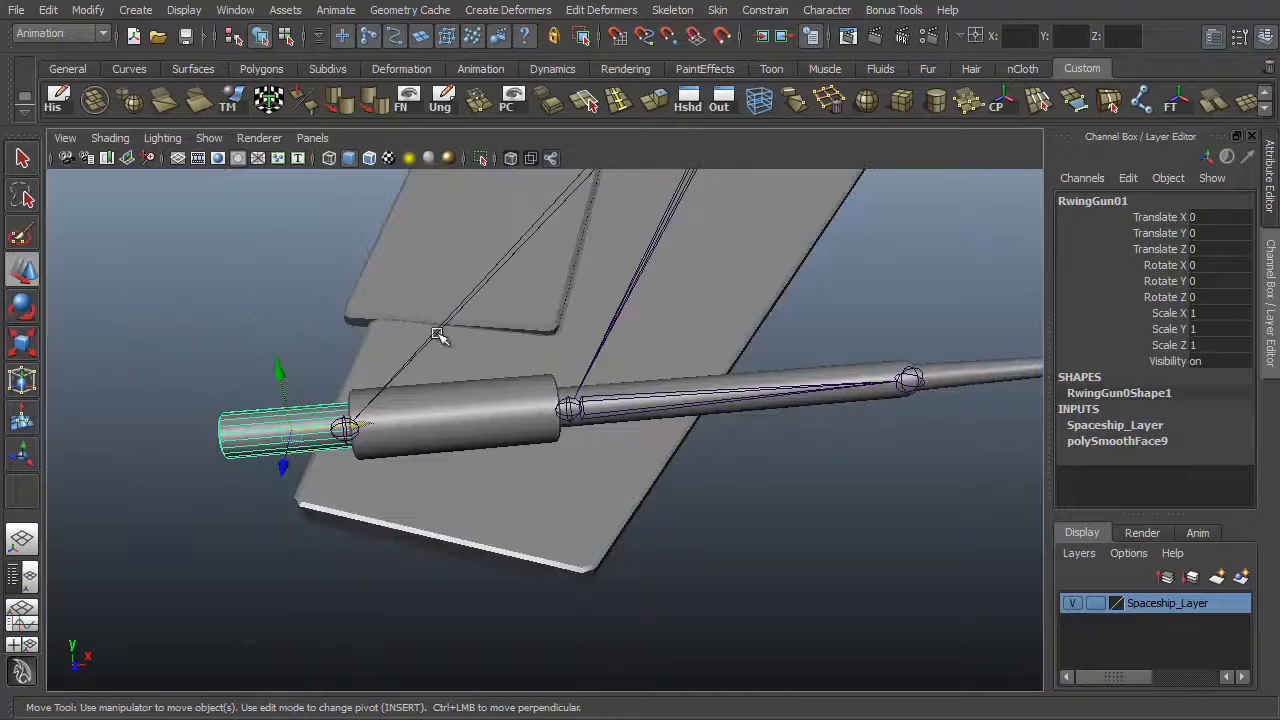
{"action": "left_click", "coordinate": [345, 432]}
{"action": "key", "text": "p"}
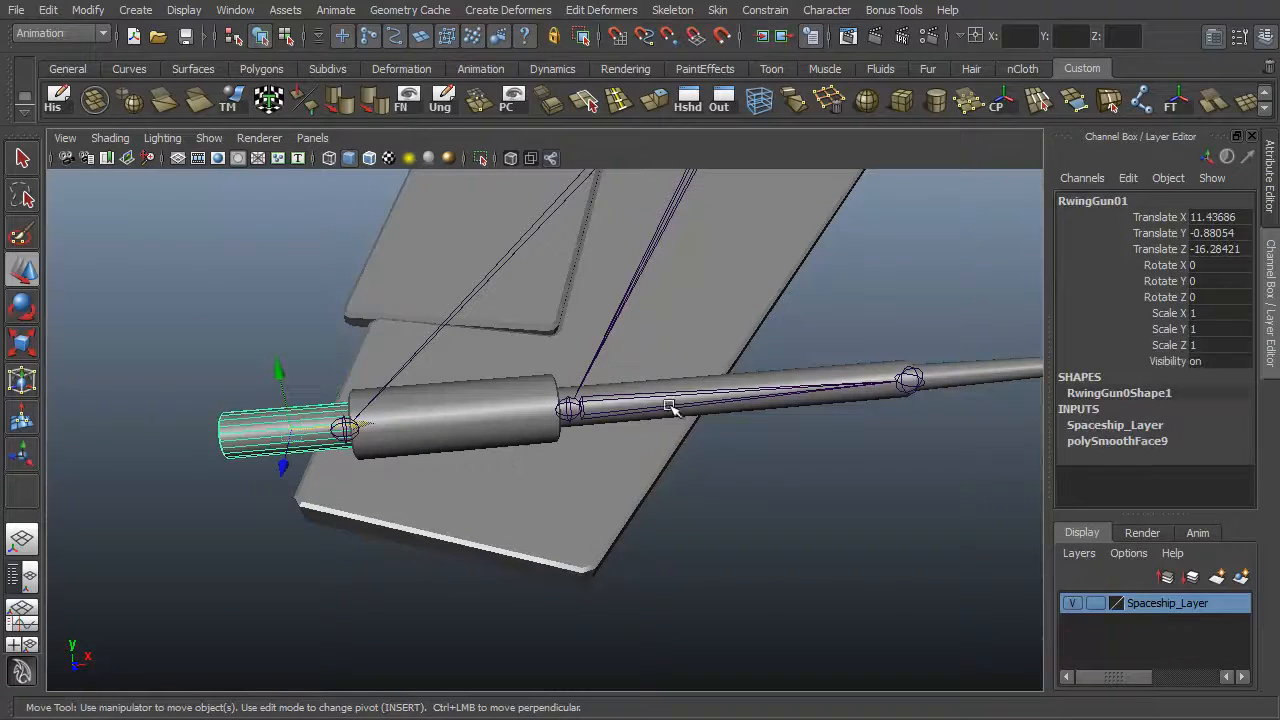
Parent the LwingGun03 barrel tip to the joint at its base on the left wing gun.
{"action": "middle_click_drag", "start_coordinate": [870, 417], "coordinate": [700, 400], "text": "alt"}
{"action": "right_click_drag", "start_coordinate": [700, 400], "coordinate": [560, 317], "text": "alt"}
{"action": "left_click_drag", "start_coordinate": [560, 317], "coordinate": [460, 337], "text": "alt"}
{"action": "left_click_drag", "start_coordinate": [1000, 505], "coordinate": [540, 390], "text": "alt"}
{"action": "middle_click_drag", "start_coordinate": [540, 390], "coordinate": [190, 255], "text": "alt"}
{"action": "middle_click_drag", "start_coordinate": [520, 430], "coordinate": [270, 330], "text": "alt"}
{"action": "right_click_drag", "start_coordinate": [270, 330], "coordinate": [677, 386], "text": "alt"}
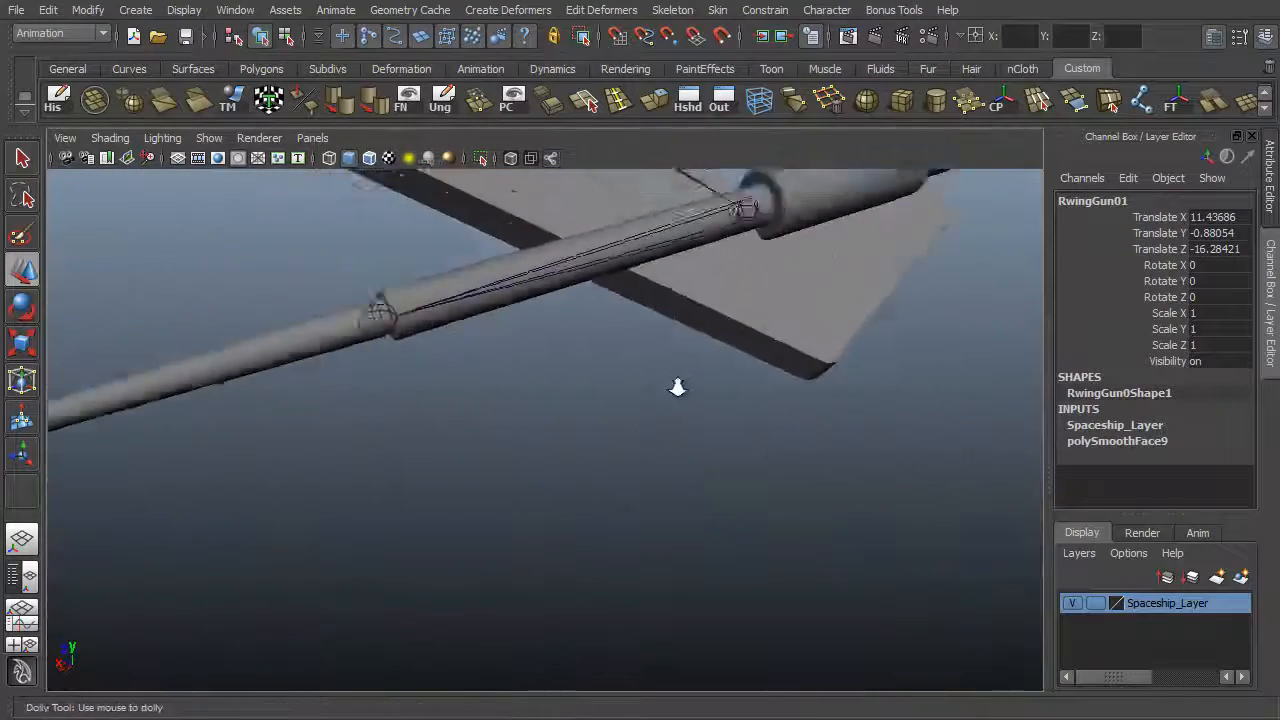
{"action": "left_click_drag", "start_coordinate": [677, 386], "coordinate": [714, 449], "text": "alt"}
{"action": "left_click", "coordinate": [452, 438]}
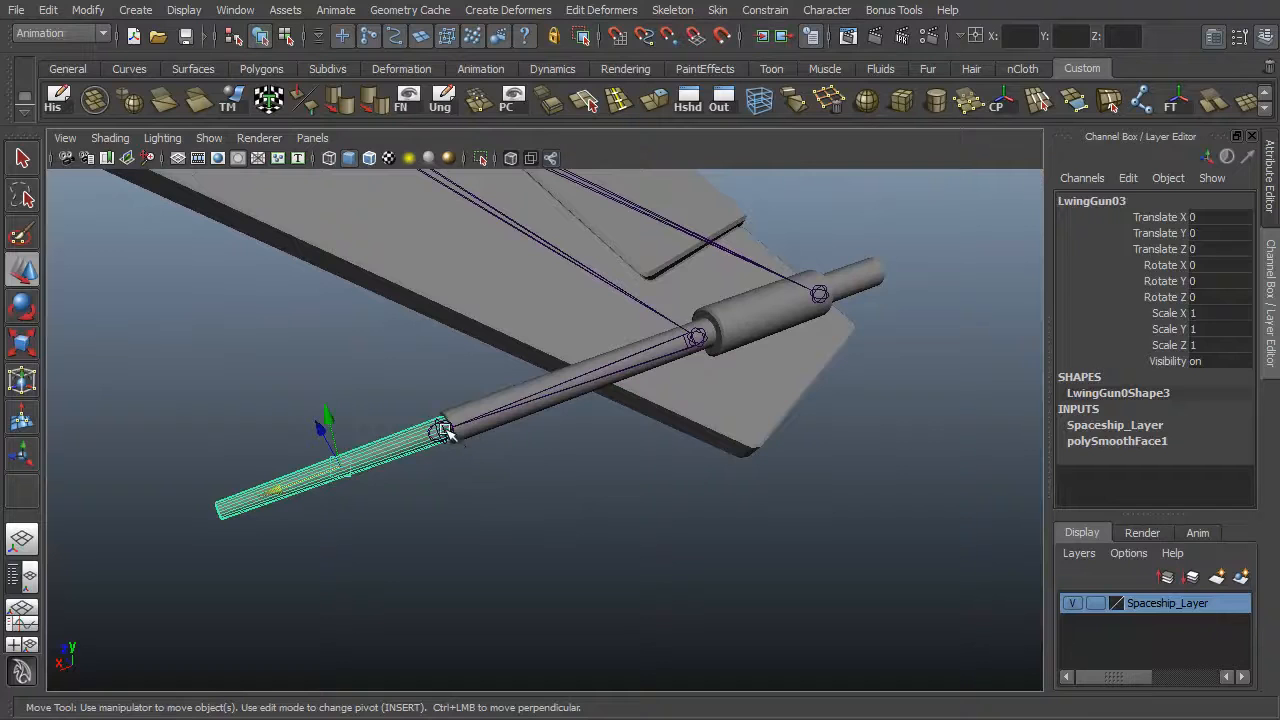
{"action": "left_click", "coordinate": [592, 440], "text": "shift"}
{"action": "key", "text": "p"}
Parent the LwingGun02 barrel section to the LGun joint at the front of the left gun housing.
{"action": "left_click", "coordinate": [548, 383]}
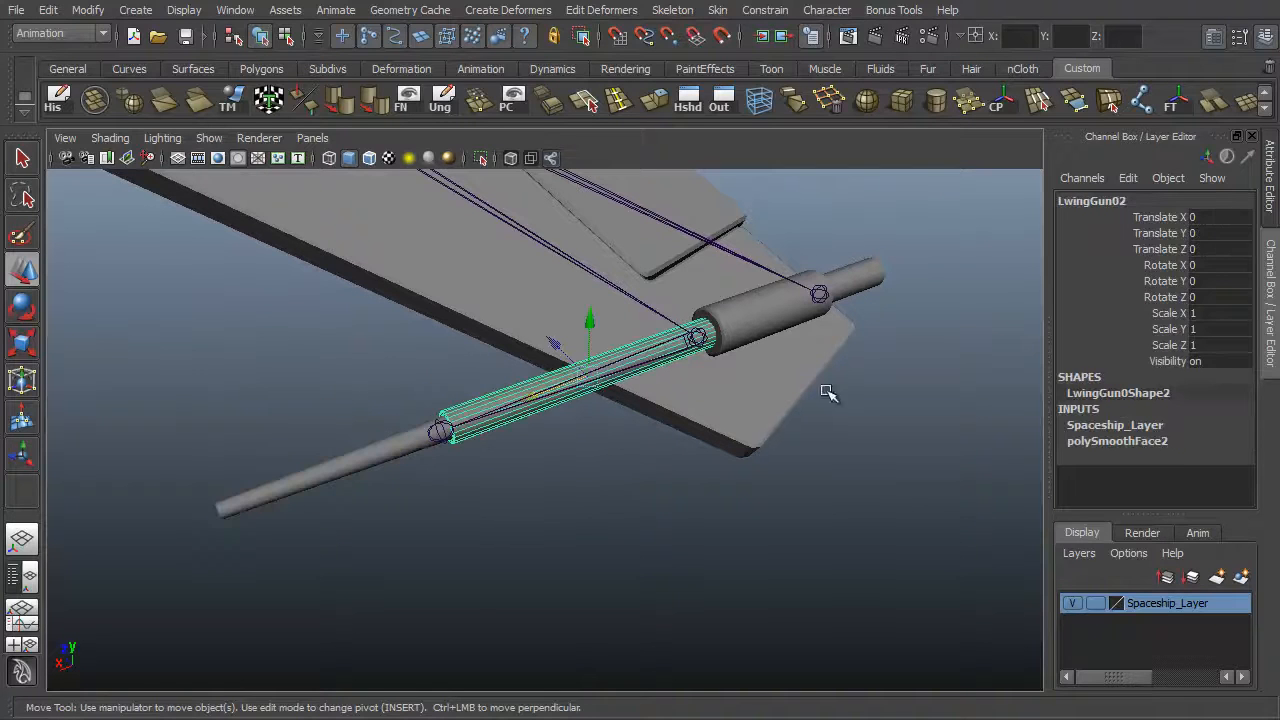
{"action": "left_click", "coordinate": [826, 394]}
{"action": "left_click", "coordinate": [544, 426]}
{"action": "left_click", "coordinate": [702, 332], "text": "shift"}
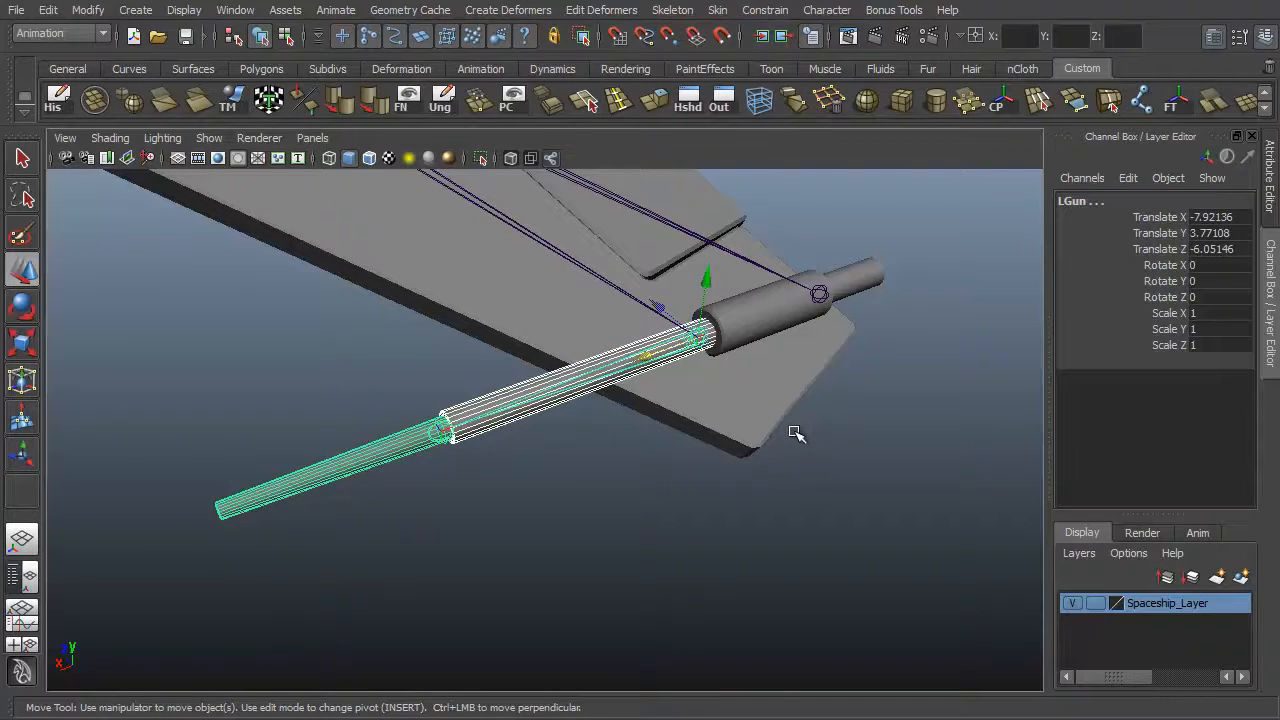
{"action": "key", "text": "p"}
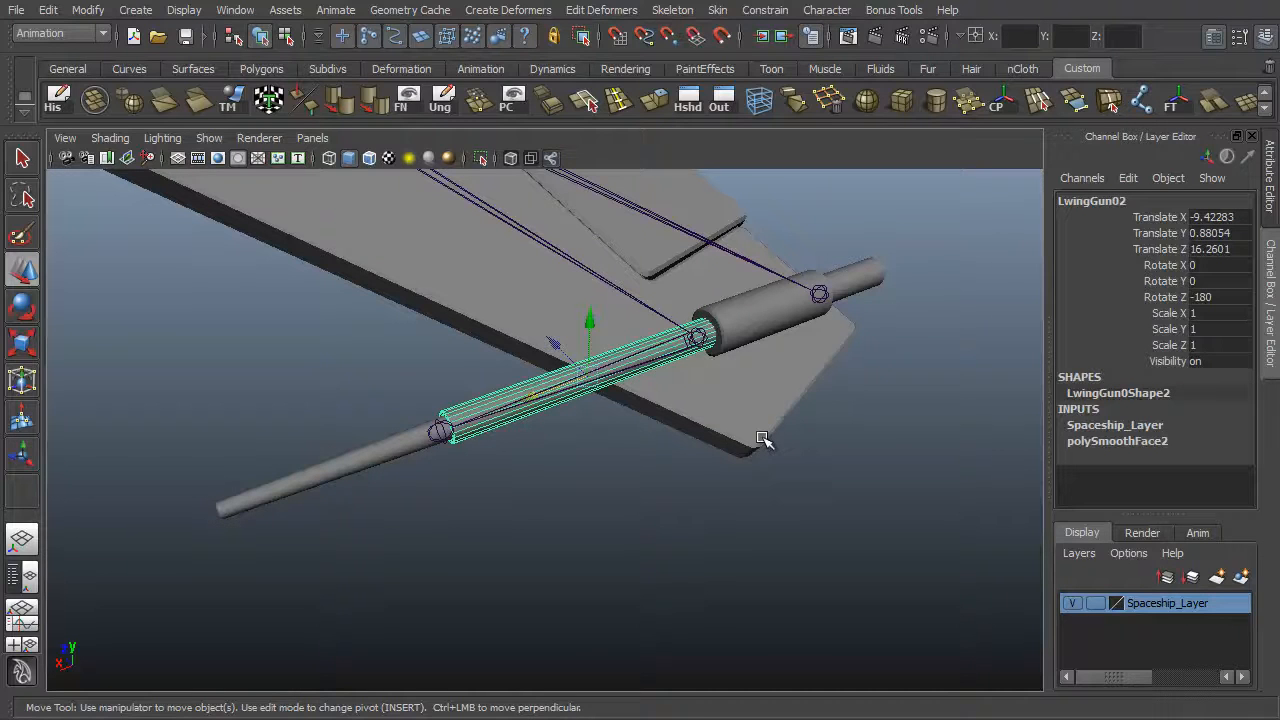
Parent the LwingGun01 rear section to the LGunRecoil joint.
{"action": "left_click", "coordinate": [872, 283]}
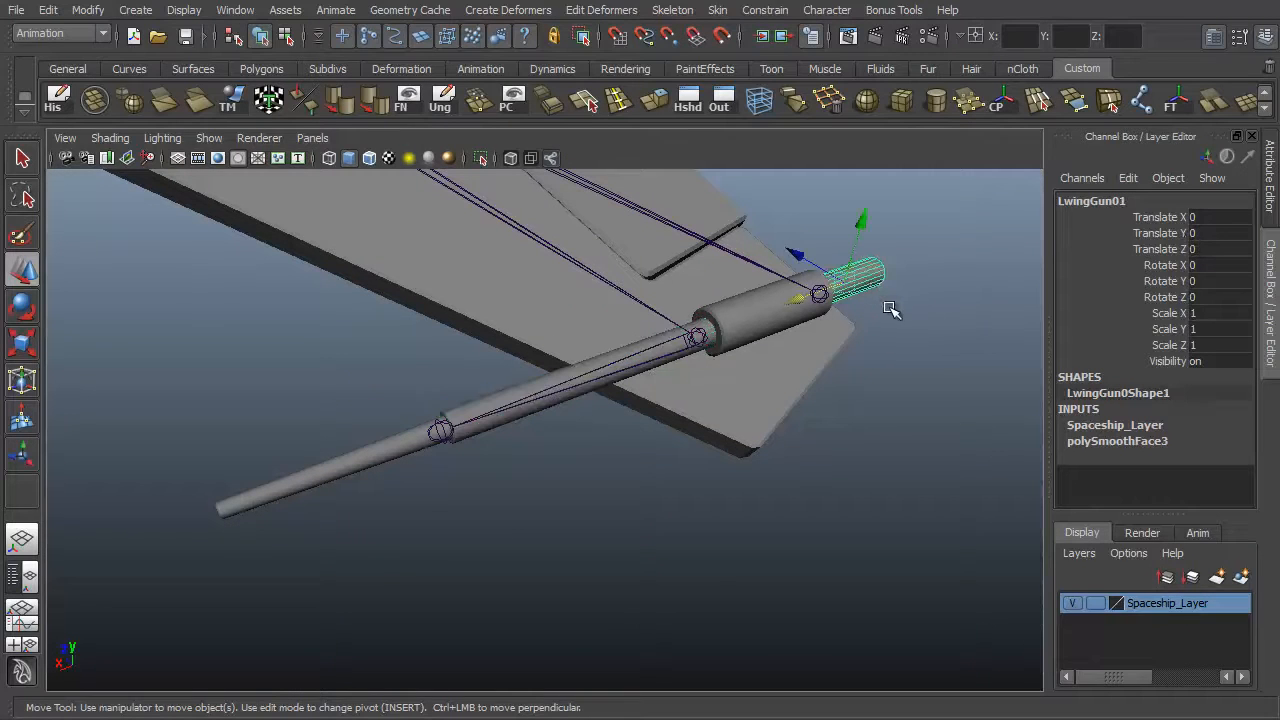
{"action": "left_click", "coordinate": [820, 295], "text": "shift"}
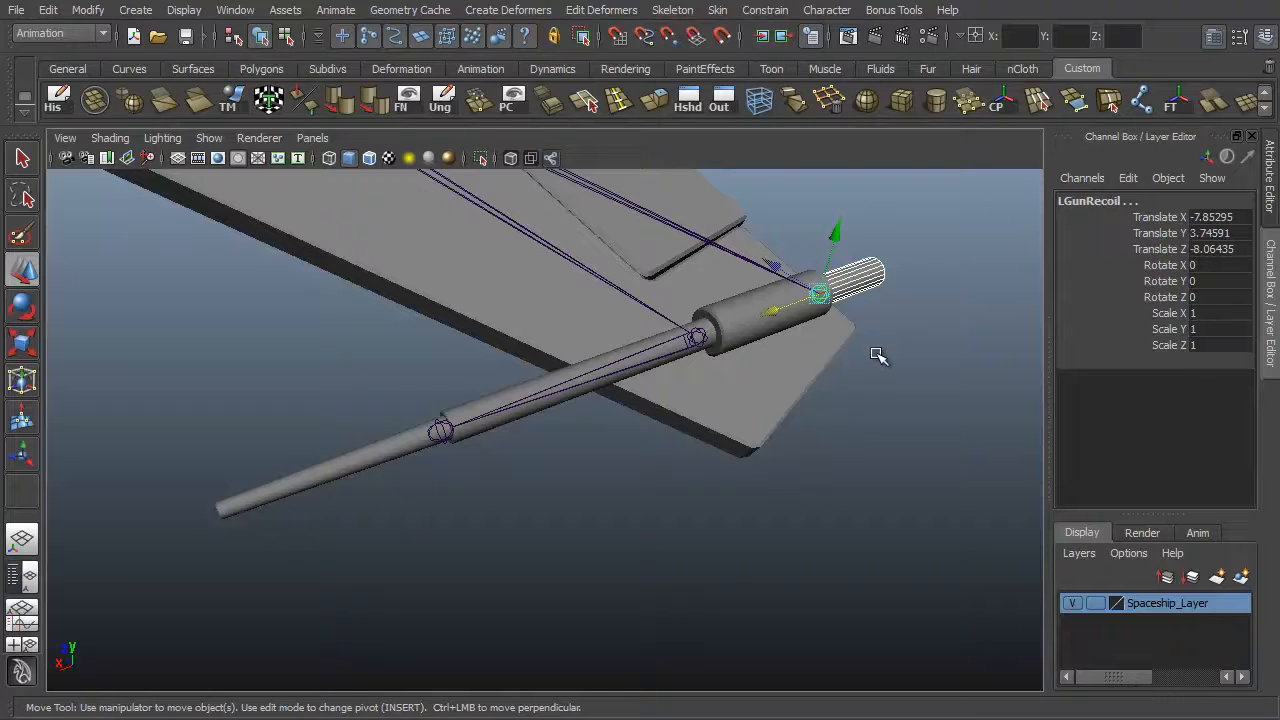
{"action": "key", "text": "p"}
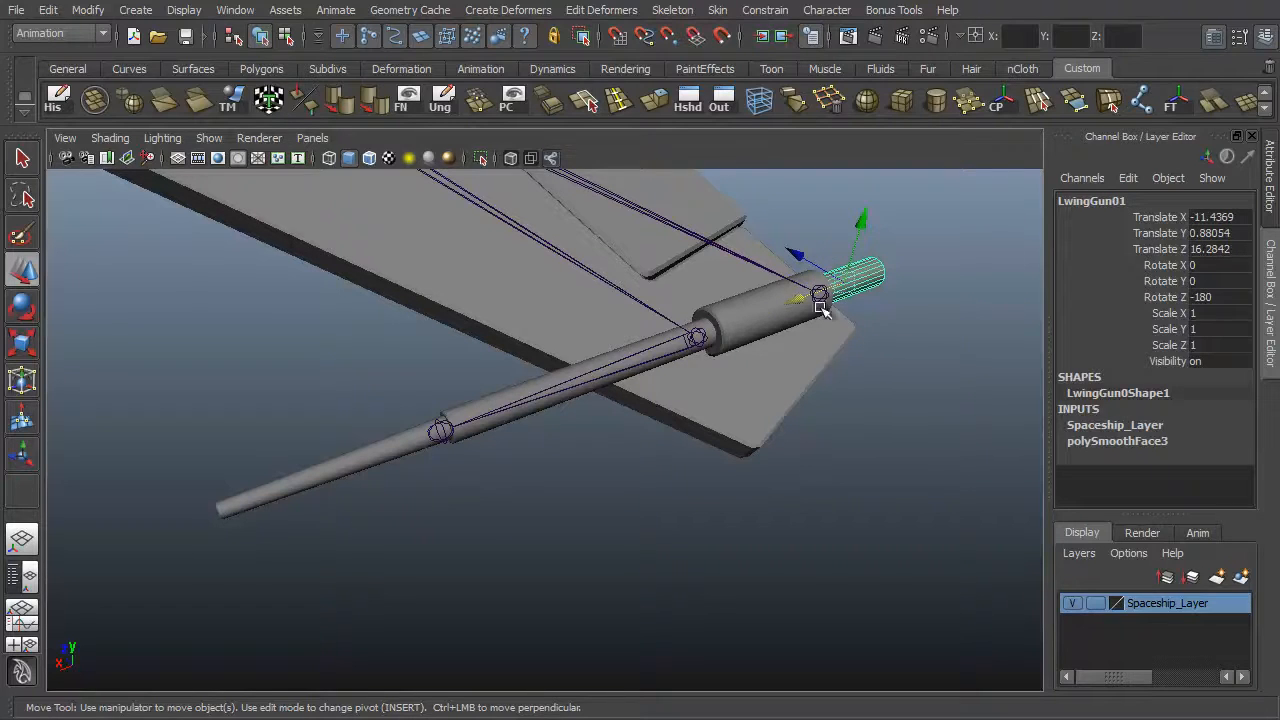
Parent the ShipLFlap mesh to the LWingFlap joint on the left wing.
{"action": "left_click_drag", "start_coordinate": [838, 367], "coordinate": [530, 395], "text": "alt"}
{"action": "left_click_drag", "start_coordinate": [759, 425], "coordinate": [900, 406], "text": "alt"}
{"action": "right_click_drag", "start_coordinate": [900, 406], "coordinate": [623, 357], "text": "alt"}
{"action": "left_click_drag", "start_coordinate": [623, 357], "coordinate": [575, 399], "text": "alt"}
{"action": "middle_click_drag", "start_coordinate": [349, 468], "coordinate": [394, 520], "text": "alt"}
{"action": "right_click_drag", "start_coordinate": [400, 512], "coordinate": [717, 446], "text": "alt"}
{"action": "left_click_drag", "start_coordinate": [717, 446], "coordinate": [603, 420], "text": "alt"}
{"action": "left_click", "coordinate": [666, 382]}
{"action": "right_click_drag", "start_coordinate": [603, 420], "coordinate": [443, 366], "text": "alt"}
{"action": "left_click", "coordinate": [564, 429], "text": "shift"}
{"action": "left_click_drag", "start_coordinate": [443, 366], "coordinate": [632, 370], "text": "alt"}
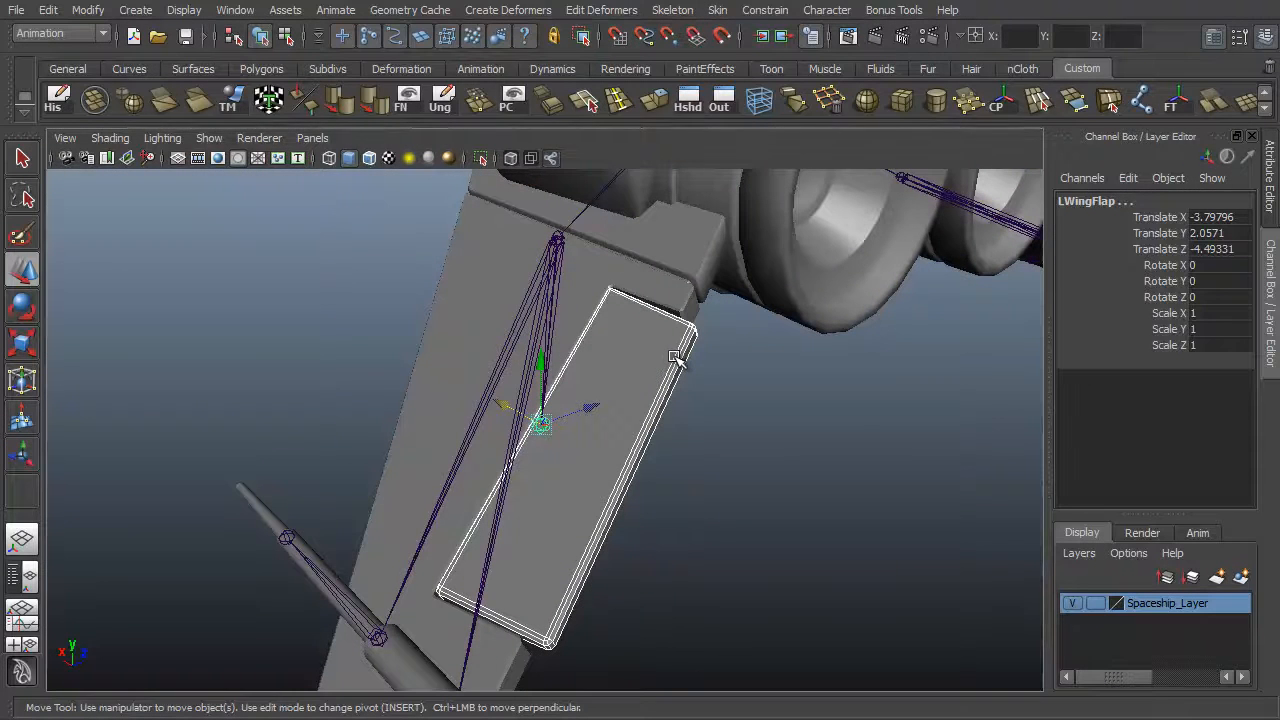
{"action": "left_click", "coordinate": [674, 380]}
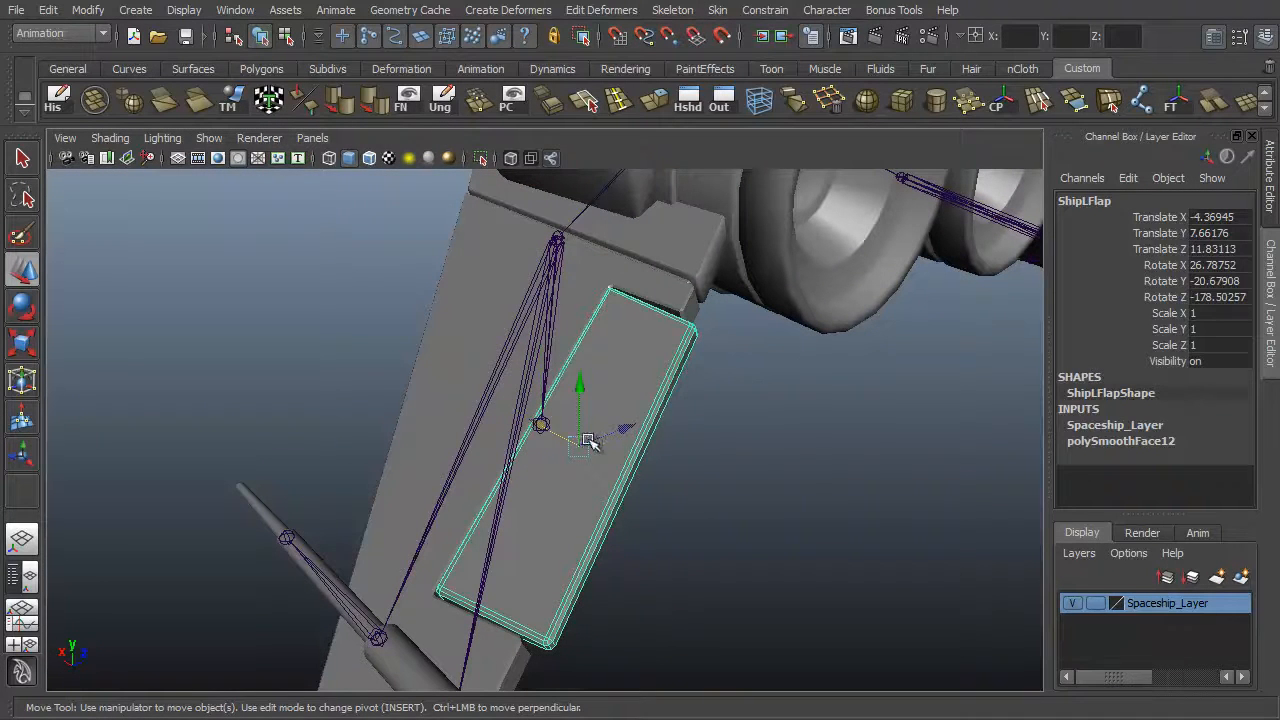
Try rotating the LWingFlap joint to test how the left flap follows, and undo the rotation.
{"action": "key", "text": "q"}
{"action": "left_click", "coordinate": [543, 420]}
{"action": "left_click_drag", "start_coordinate": [545, 422], "coordinate": [636, 438], "text": "alt"}
{"action": "key", "text": "e"}
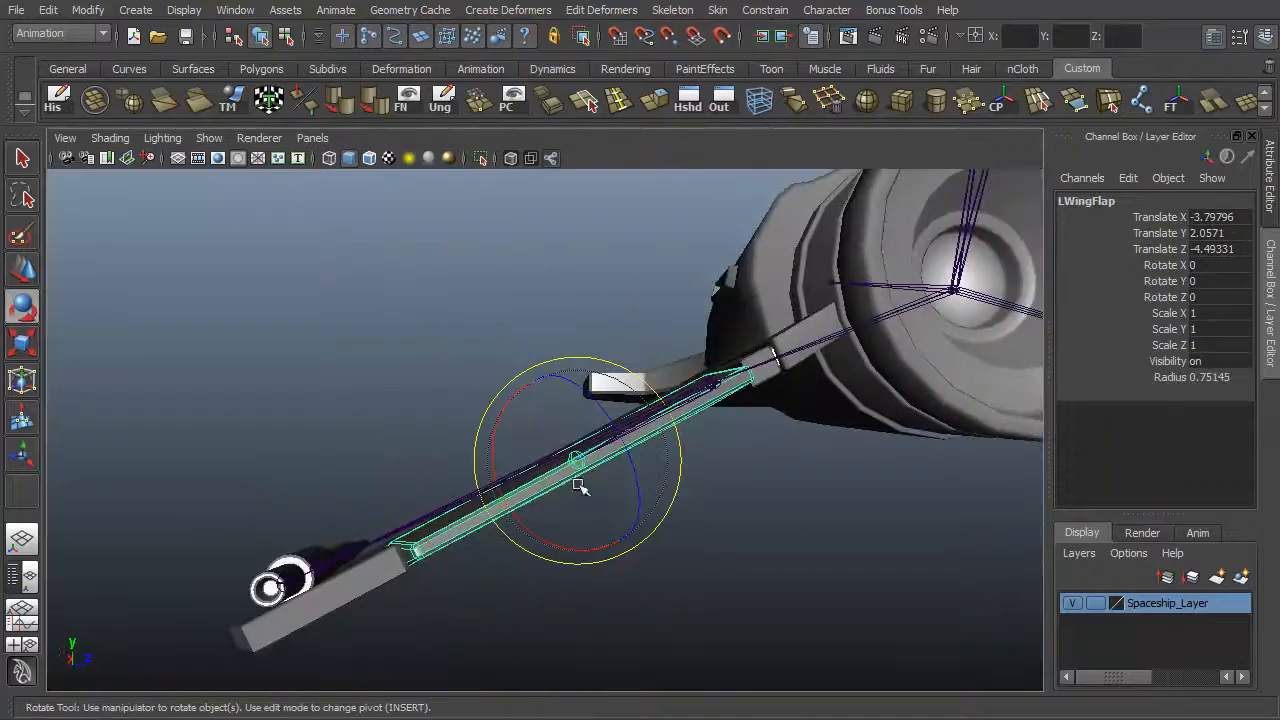
{"action": "left_click_drag", "start_coordinate": [576, 480], "coordinate": [560, 366], "text": "alt"}
{"action": "key", "text": "ctrl+z"}
Parent the right wing's flap mesh to the RWingFlap joint.
{"action": "left_click_drag", "start_coordinate": [903, 354], "coordinate": [480, 390], "text": "alt"}
{"action": "right_click_drag", "start_coordinate": [480, 390], "coordinate": [394, 406], "text": "alt"}
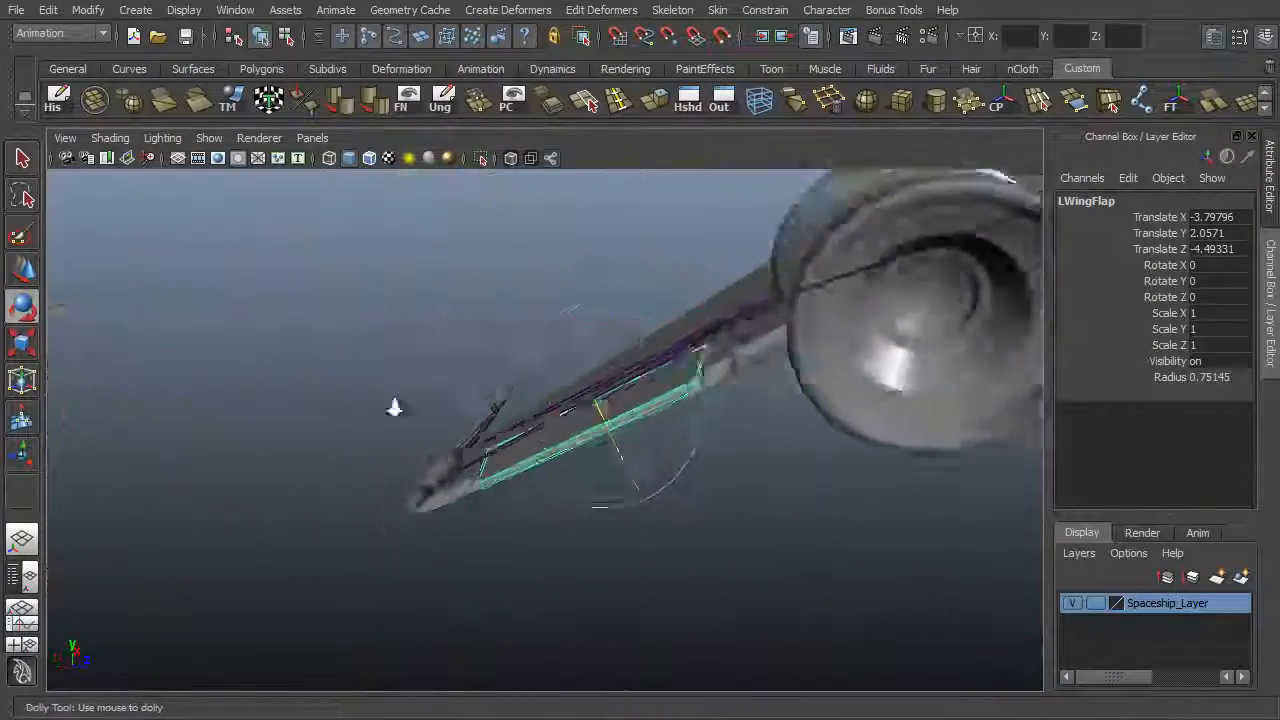
{"action": "middle_click_drag", "start_coordinate": [394, 406], "coordinate": [229, 386], "text": "alt"}
{"action": "middle_click_drag", "start_coordinate": [800, 400], "coordinate": [518, 405], "text": "alt"}
{"action": "left_click_drag", "start_coordinate": [518, 405], "coordinate": [440, 488], "text": "alt"}
{"action": "right_click_drag", "start_coordinate": [440, 488], "coordinate": [590, 440], "text": "alt"}
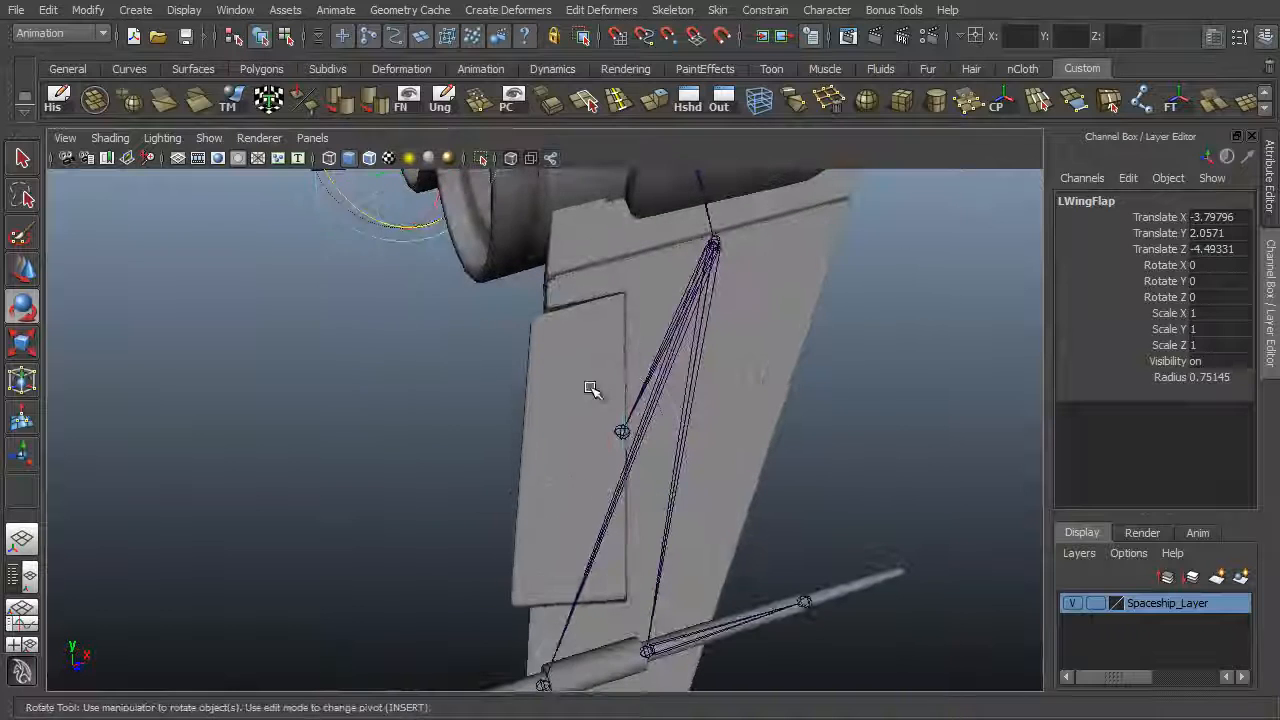
{"action": "left_click", "coordinate": [594, 391]}
{"action": "key", "text": "q"}
{"action": "left_click", "coordinate": [621, 435]}
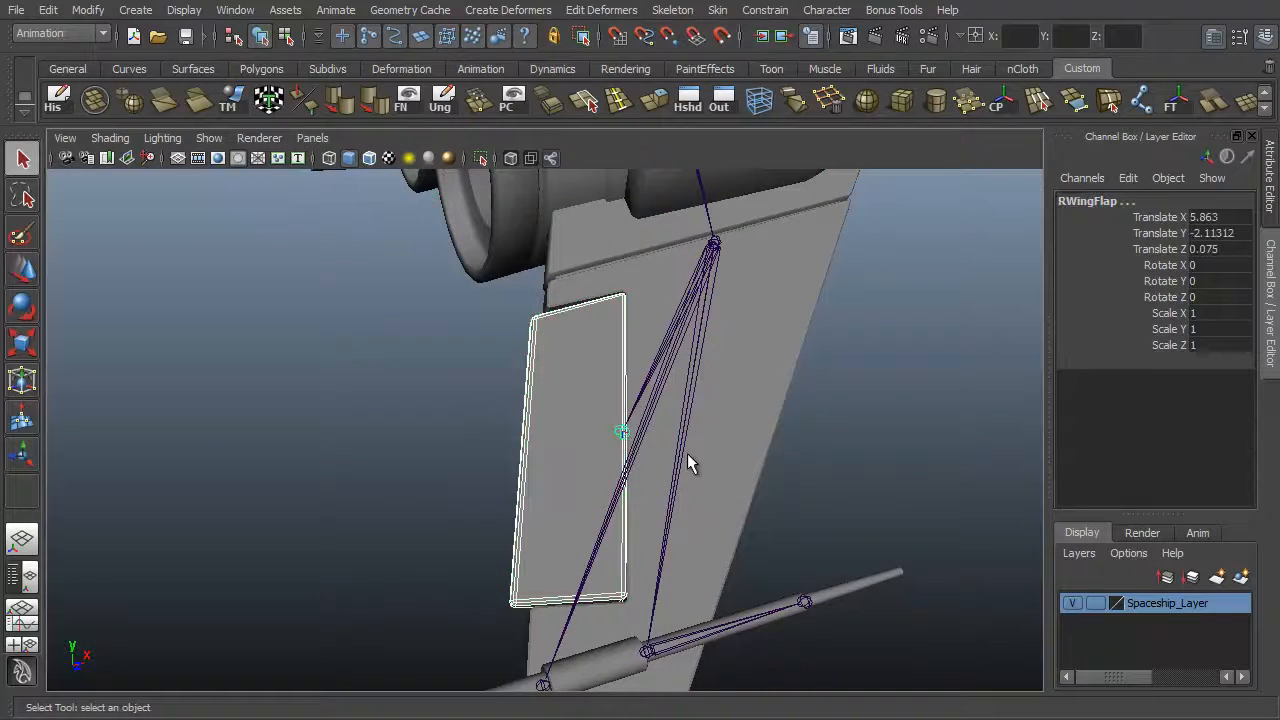
Try rotating the RWingFlap joint to test how the right flap follows, and undo the rotation.
{"action": "left_click", "coordinate": [621, 432]}
{"action": "key", "text": "e"}
{"action": "left_click_drag", "start_coordinate": [551, 503], "coordinate": [612, 361], "text": "alt"}
{"action": "key", "text": "ctrl+z"}
Parent the ShipRWing mesh to the RWing joint, and select that joint to check which parts it carries.
{"action": "left_click_drag", "start_coordinate": [735, 406], "coordinate": [771, 426], "text": "alt"}
{"action": "left_click_drag", "start_coordinate": [848, 364], "coordinate": [597, 360], "text": "alt"}
{"action": "middle_click_drag", "start_coordinate": [812, 384], "coordinate": [475, 290], "text": "alt"}
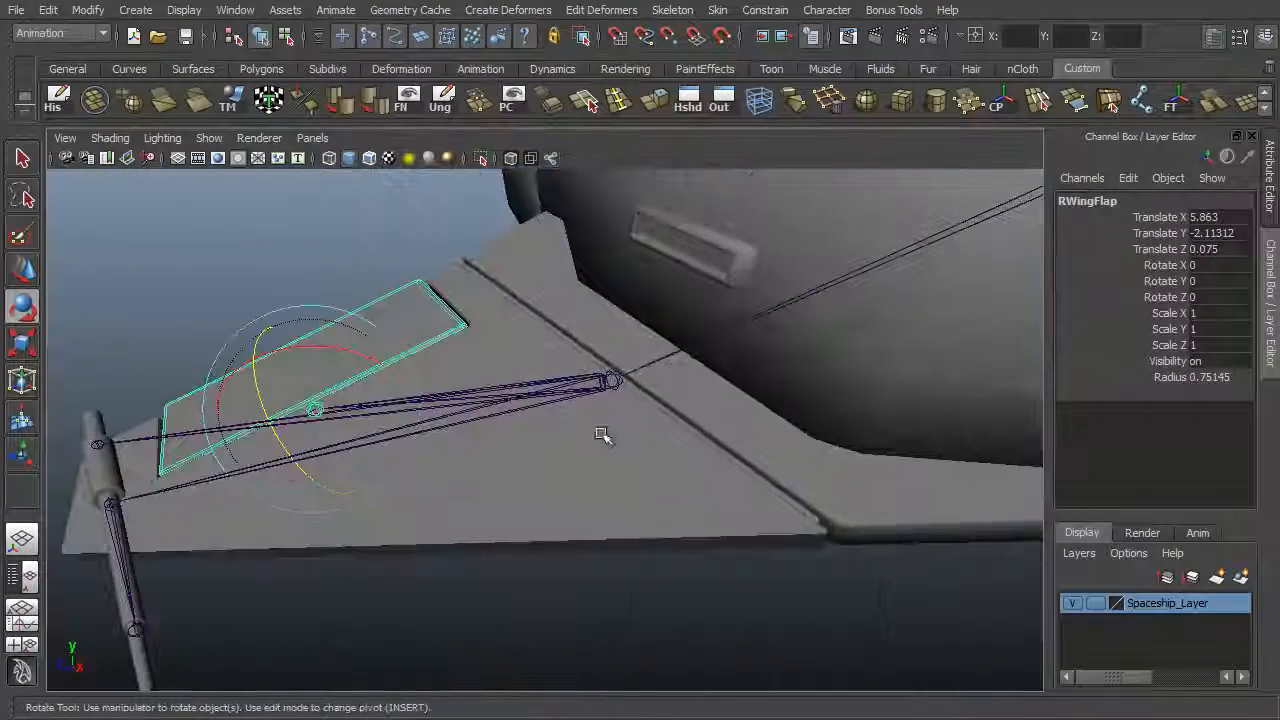
{"action": "left_click_drag", "start_coordinate": [697, 483], "coordinate": [620, 460], "text": "alt"}
{"action": "left_click", "coordinate": [622, 463]}
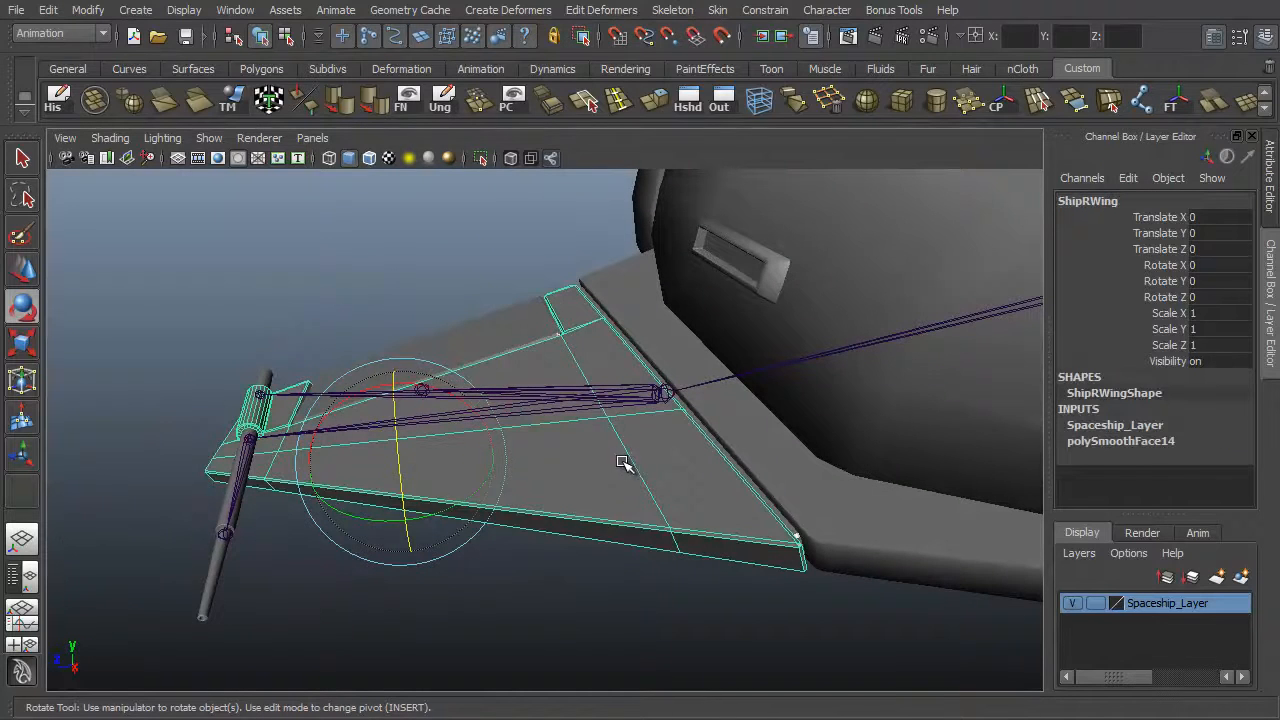
{"action": "left_click", "coordinate": [668, 398], "text": "shift"}
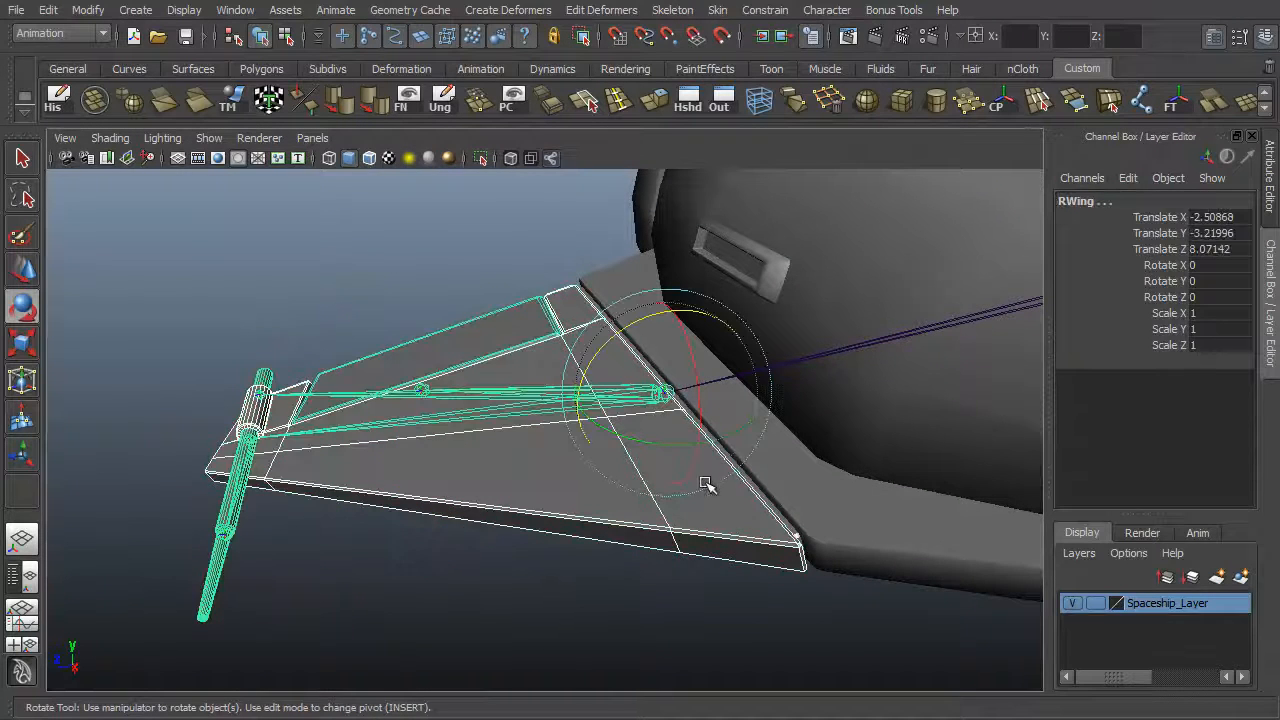
{"action": "left_click", "coordinate": [555, 522]}
{"action": "left_click", "coordinate": [673, 390]}
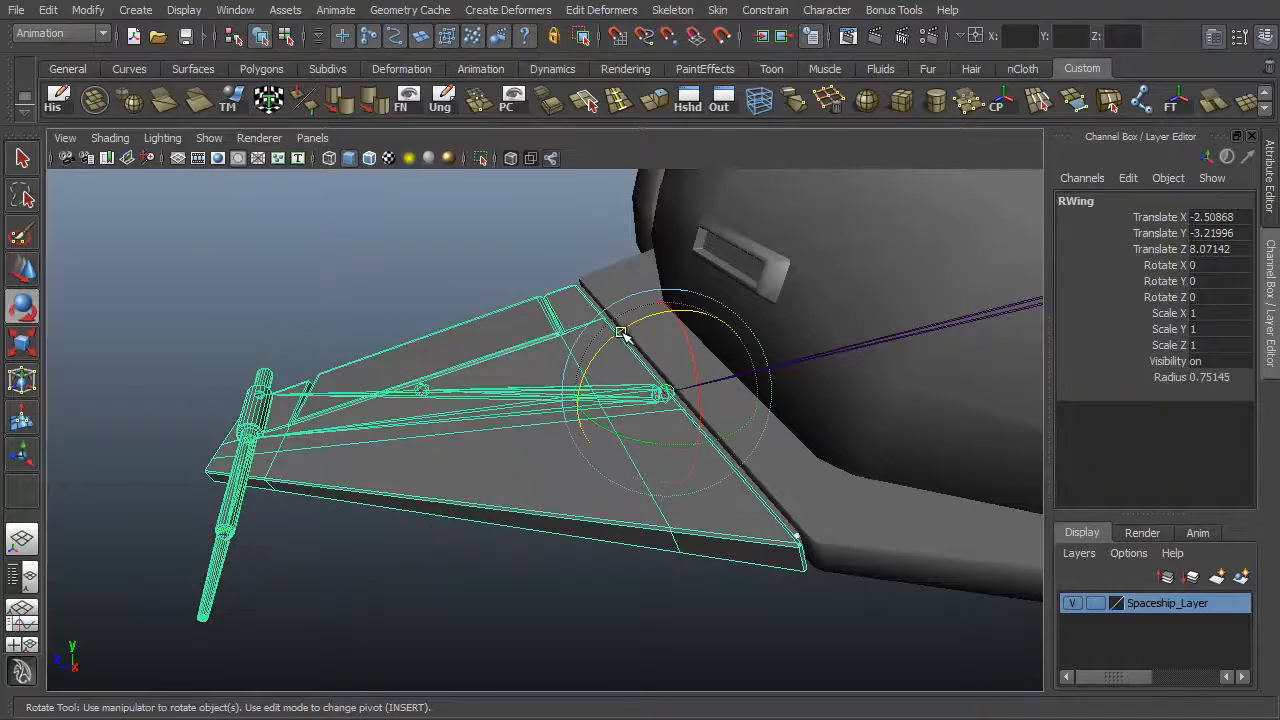
Try rotating the RWing joint about Z to test how the right wing folds, and undo the rotation.
{"action": "left_click_drag", "start_coordinate": [620, 333], "coordinate": [602, 399]}
{"action": "left_click_drag", "start_coordinate": [717, 540], "coordinate": [717, 590], "text": "alt"}
{"action": "middle_click_drag", "start_coordinate": [717, 590], "coordinate": [803, 450], "text": "alt"}
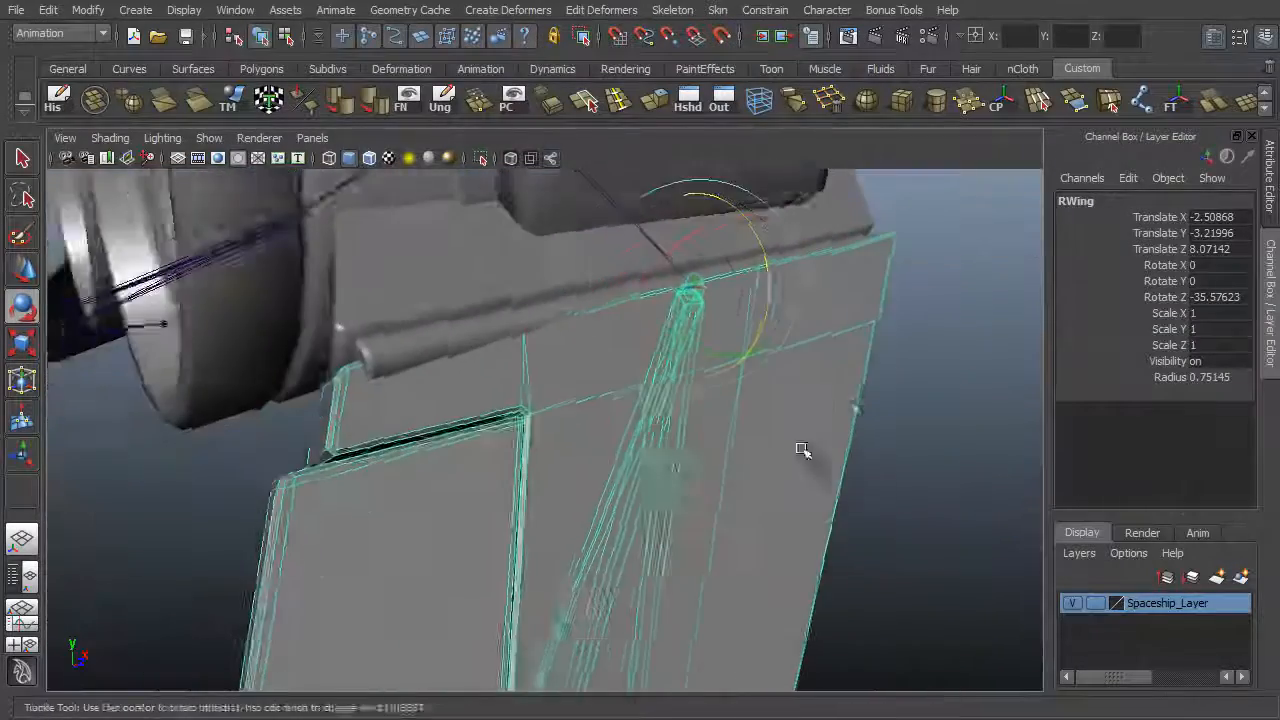
{"action": "left_click_drag", "start_coordinate": [803, 450], "coordinate": [863, 445], "text": "alt"}
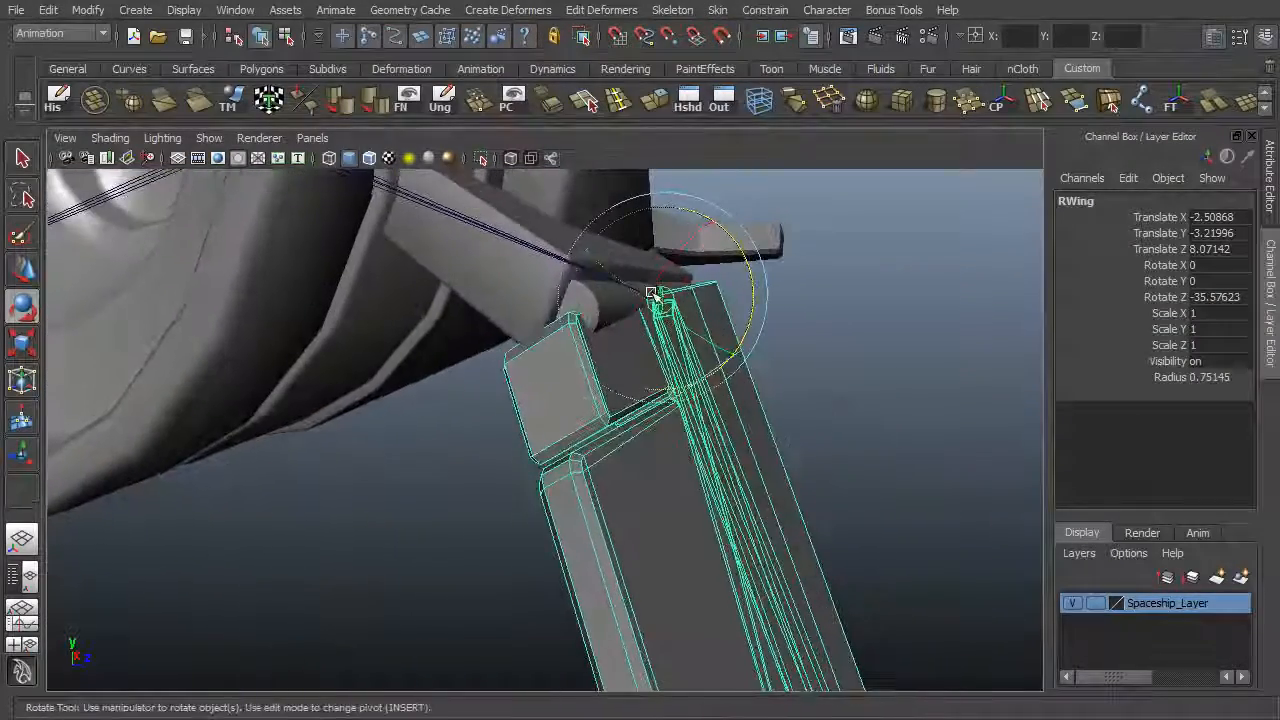
{"action": "left_click_drag", "start_coordinate": [793, 330], "coordinate": [696, 346], "text": "alt"}
{"action": "key", "text": "ctrl+z"}
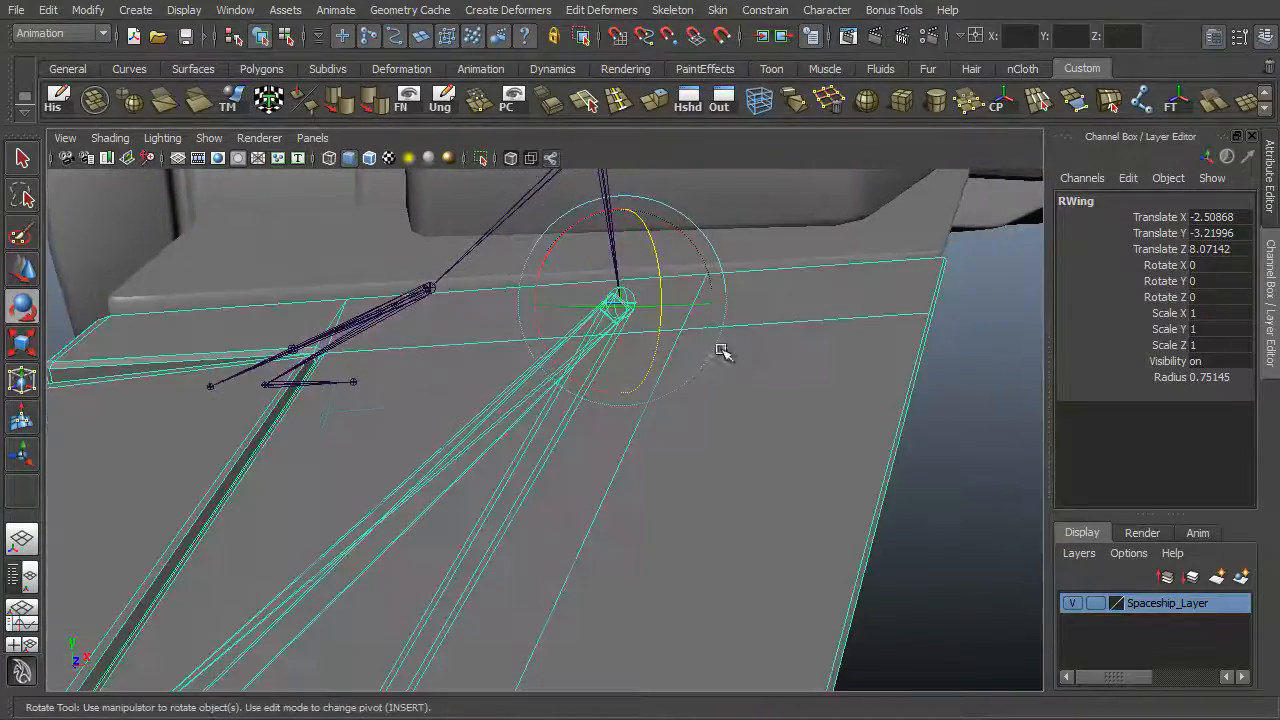
Undo the parenting of the ShipRWing mesh to the RWing joint.
{"action": "left_click_drag", "start_coordinate": [778, 402], "coordinate": [686, 449], "text": "alt"}
{"action": "left_click", "coordinate": [723, 443]}
{"action": "middle_click_drag", "start_coordinate": [723, 443], "coordinate": [620, 509], "text": "alt"}
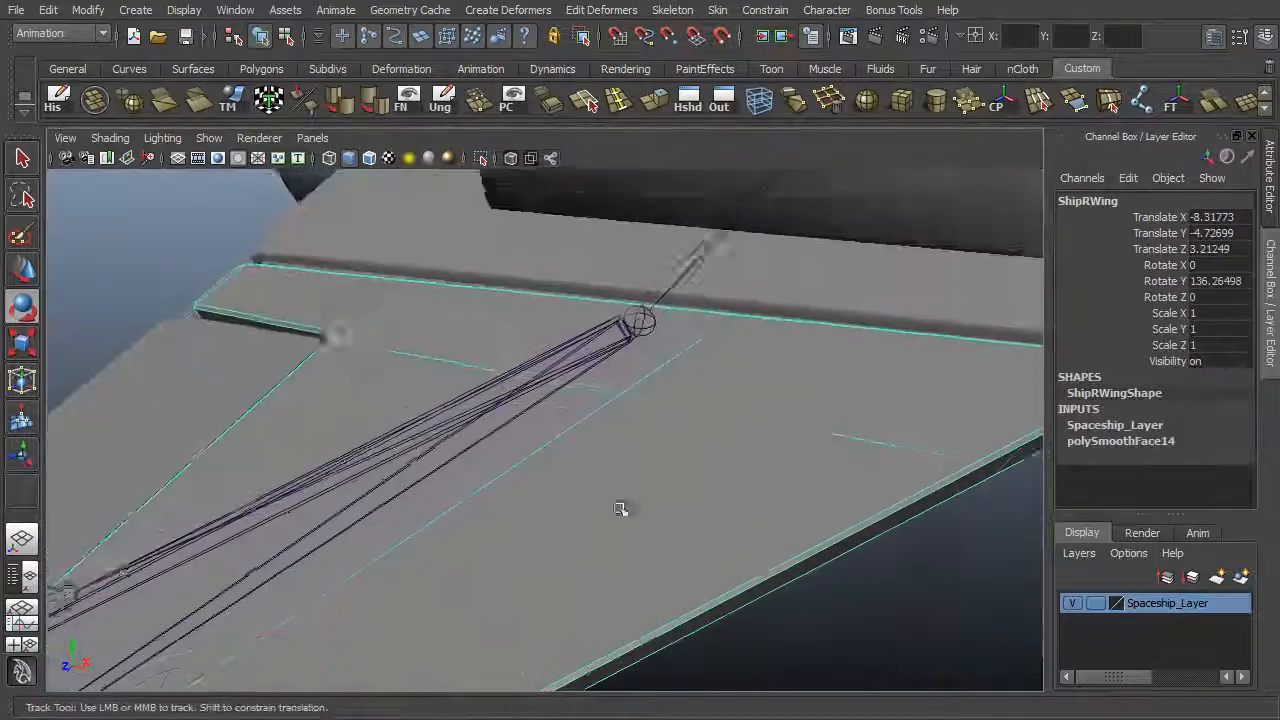
{"action": "left_click_drag", "start_coordinate": [620, 509], "coordinate": [612, 519], "text": "alt"}
{"action": "left_click", "coordinate": [632, 315]}
{"action": "middle_click_drag", "start_coordinate": [708, 450], "coordinate": [692, 528], "text": "alt"}
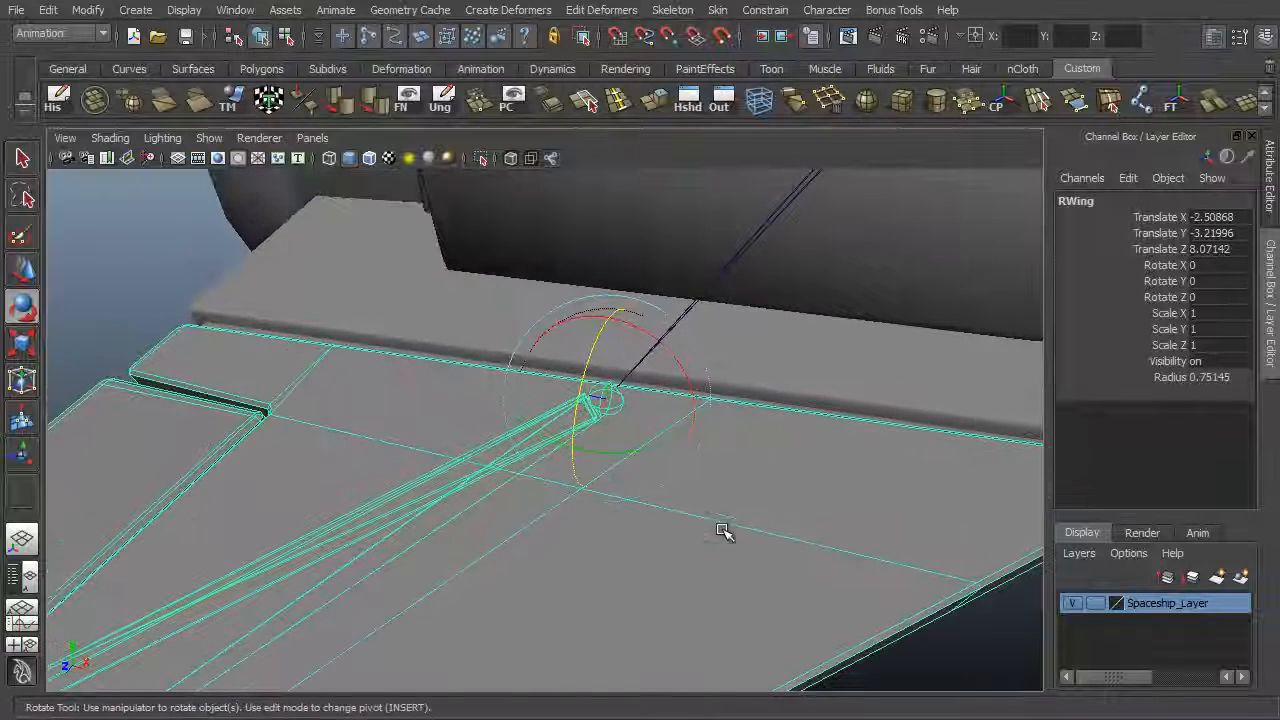
{"action": "key", "text": "ctrl+z"}
{"action": "key", "text": "ctrl+z"}
{"action": "key", "text": "q"}
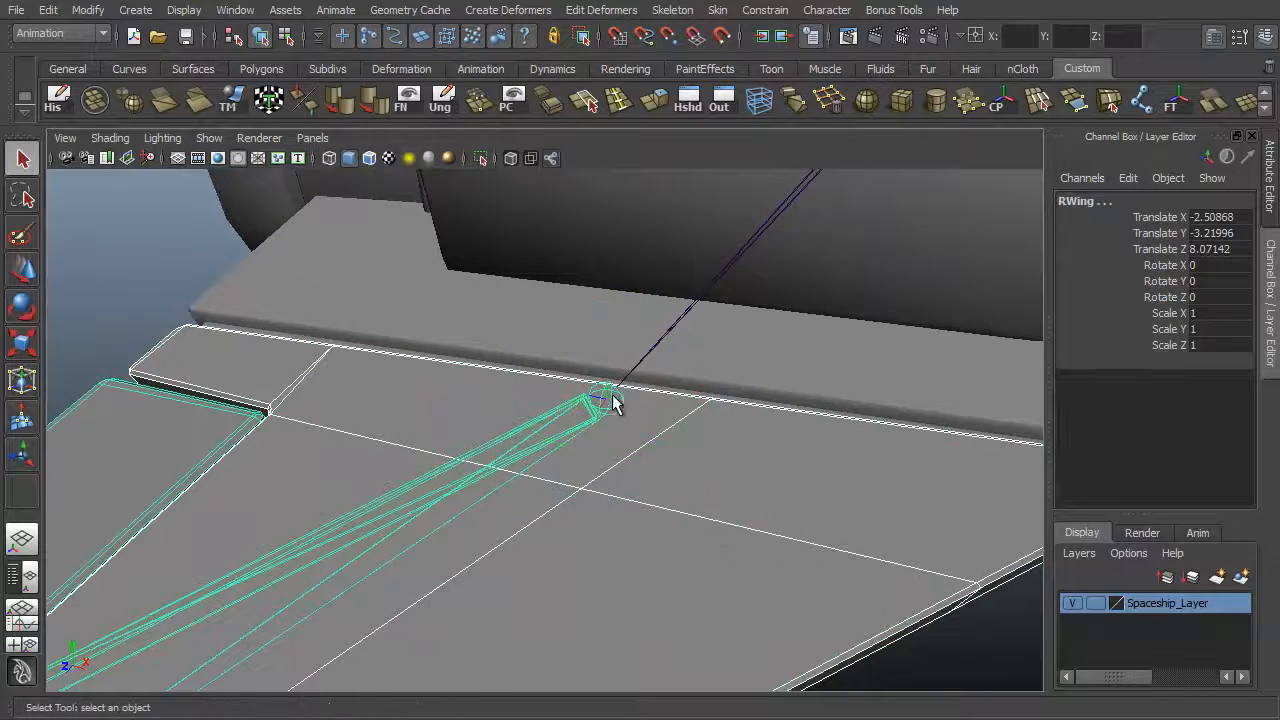
Show the local rotation axes of the RWing joint in component mode to check their orientation.
{"action": "left_click", "coordinate": [610, 390]}
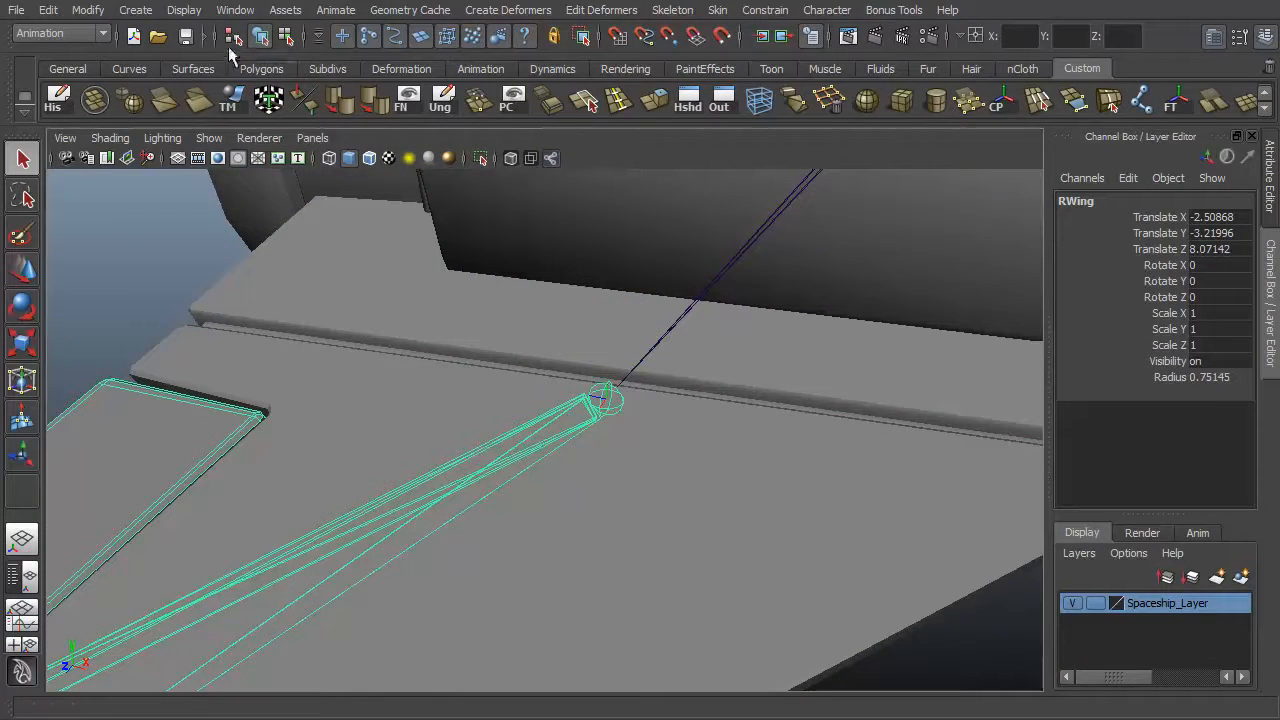
{"action": "left_click", "coordinate": [287, 37]}
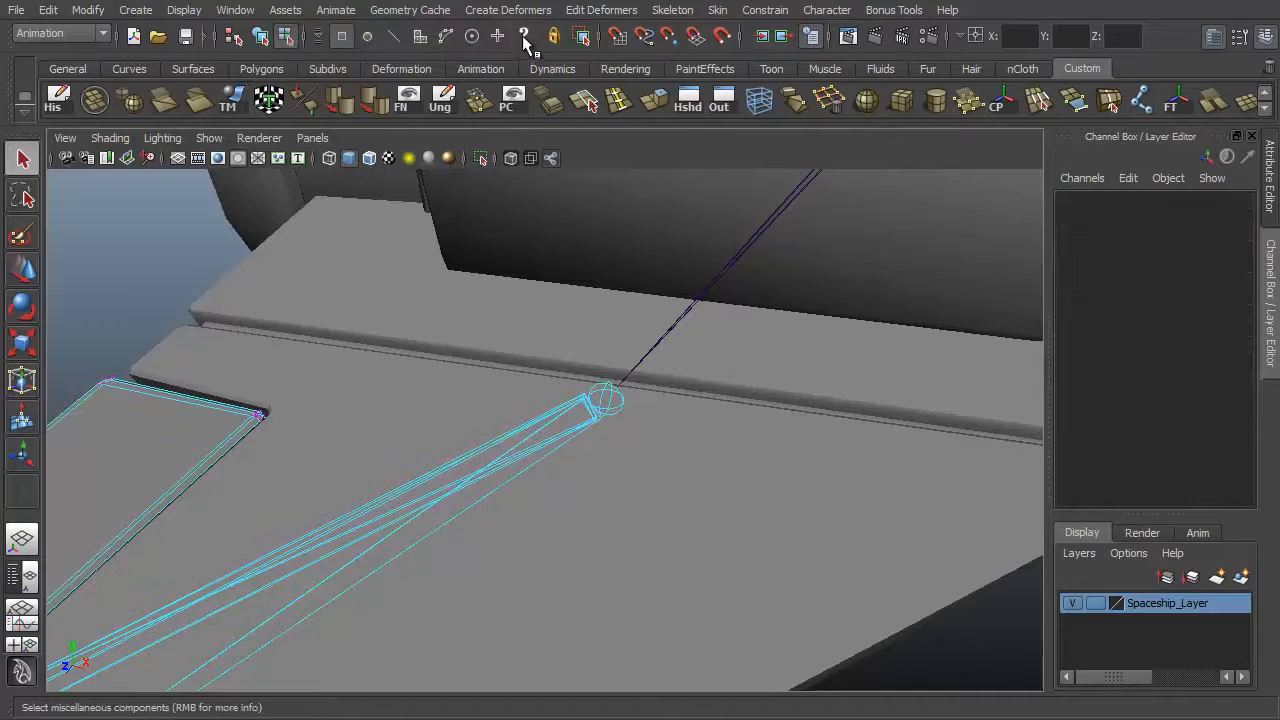
{"action": "mouse_move", "coordinate": [531, 470]}
{"action": "left_mouse_down", "text": "alt"}
{"action": "mouse_move", "coordinate": [597, 492]}
{"action": "mouse_move", "coordinate": [545, 470]}
{"action": "left_mouse_up", "text": "alt"}
{"action": "right_click_drag", "start_coordinate": [545, 470], "coordinate": [594, 467], "text": "alt"}
{"action": "key", "text": "e"}
{"action": "left_click_drag", "start_coordinate": [597, 468], "coordinate": [680, 391], "text": "alt"}
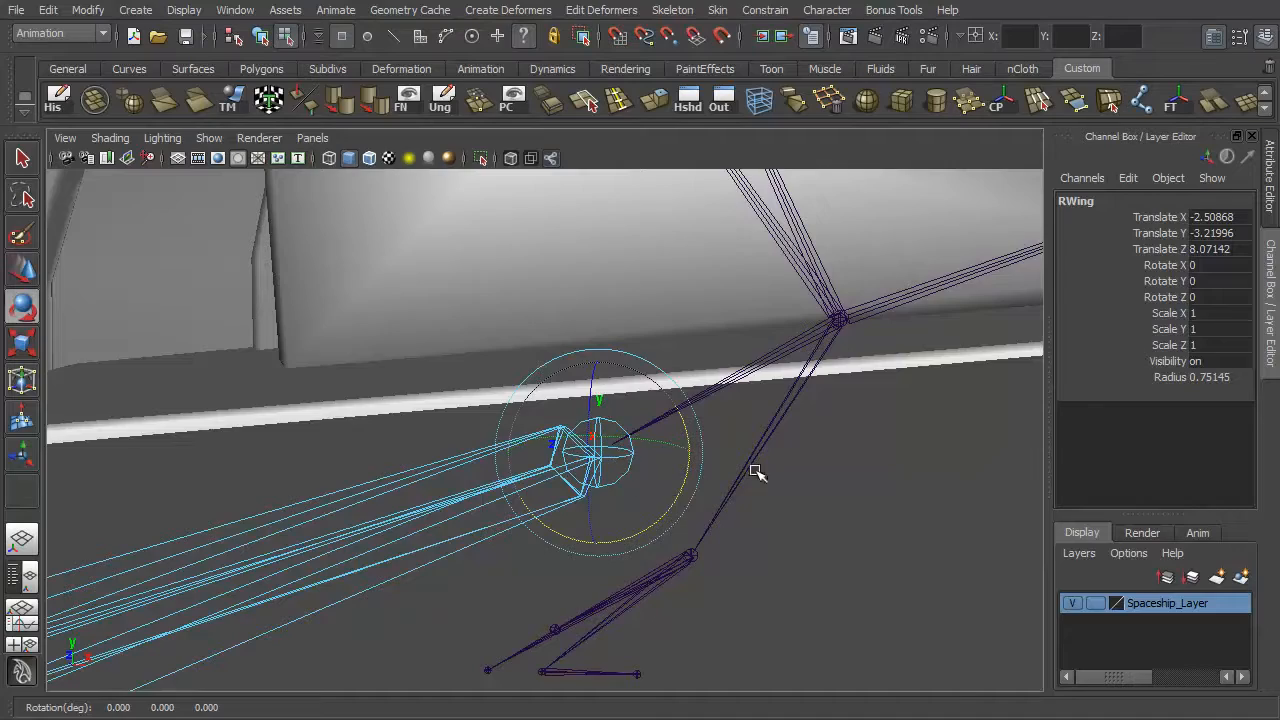
{"action": "left_click_drag", "start_coordinate": [757, 473], "coordinate": [675, 446], "text": "alt"}
{"action": "key", "text": "w"}
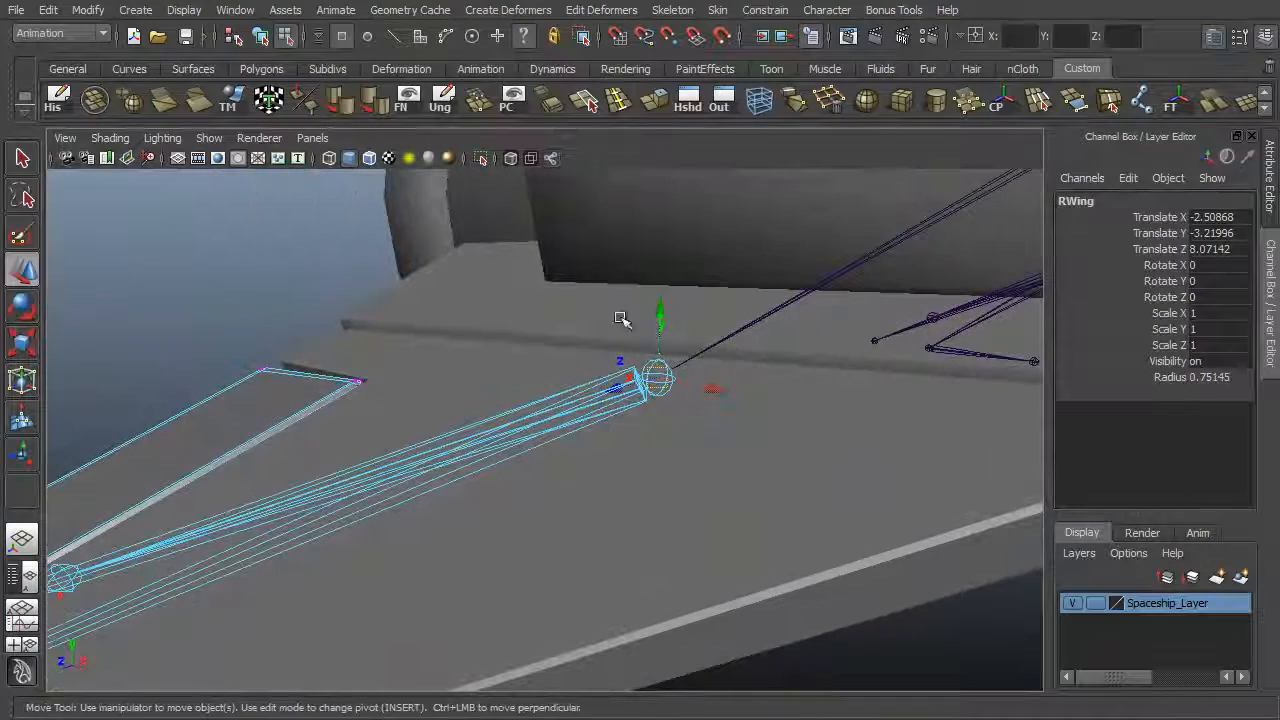
Return to object selection and parent the ShipRWing mesh to the RWing joint again.
{"action": "left_click", "coordinate": [260, 36]}
{"action": "left_click", "coordinate": [726, 492]}
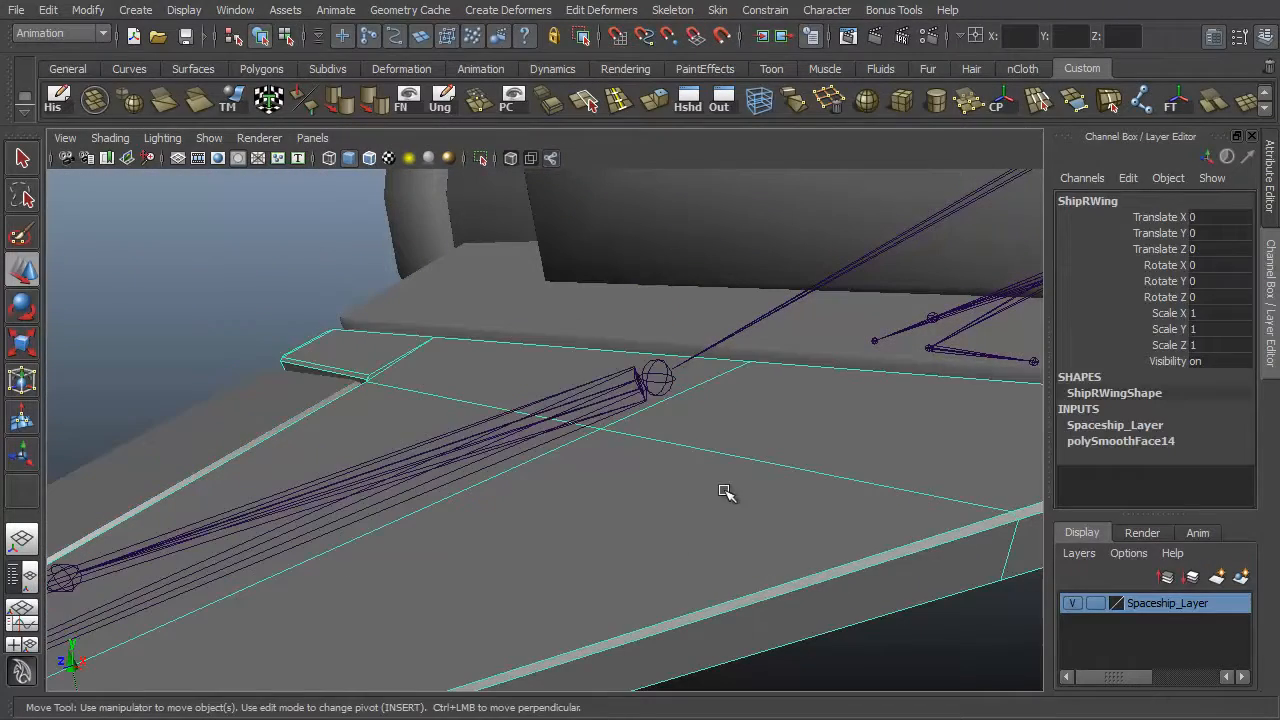
{"action": "left_click", "coordinate": [660, 374]}
{"action": "key", "text": "ctrl+z"}
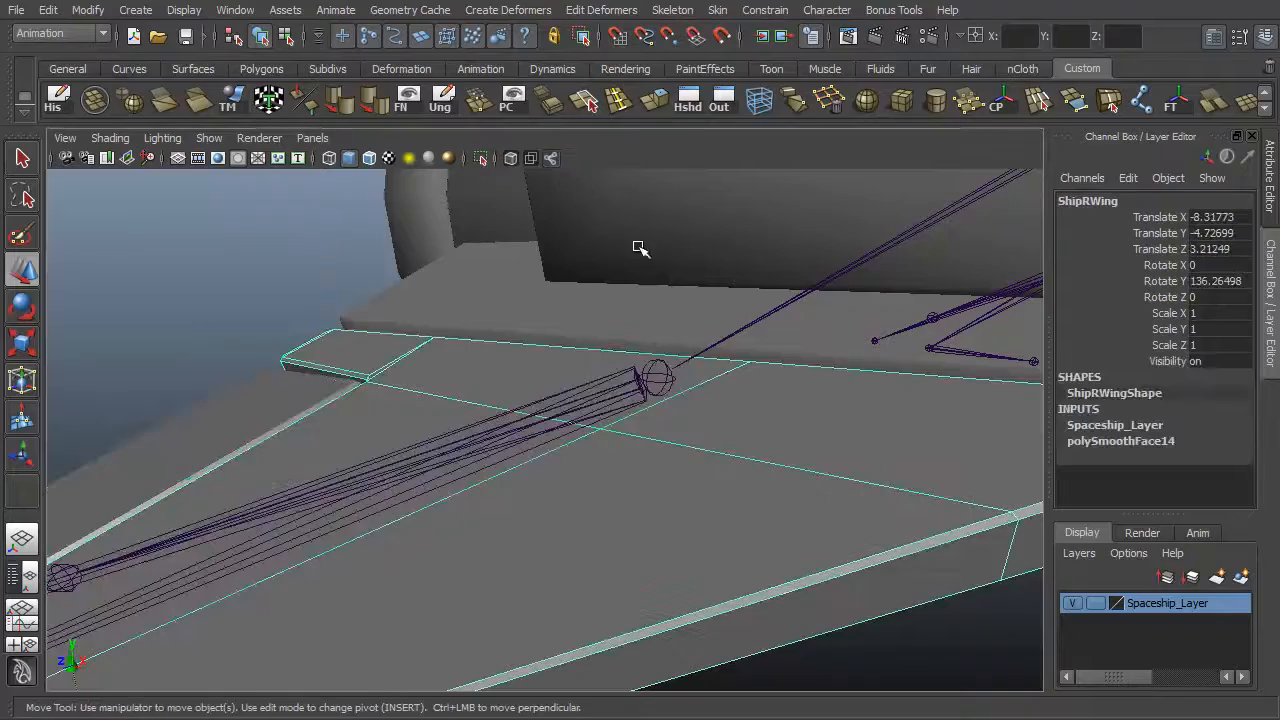
Try rotating the RWing joint to about -43.7 degrees in Z and inspect the folded wing against the hull.
{"action": "left_click", "coordinate": [660, 378]}
{"action": "key", "text": "e"}
{"action": "left_click_drag", "start_coordinate": [623, 357], "coordinate": [600, 423]}
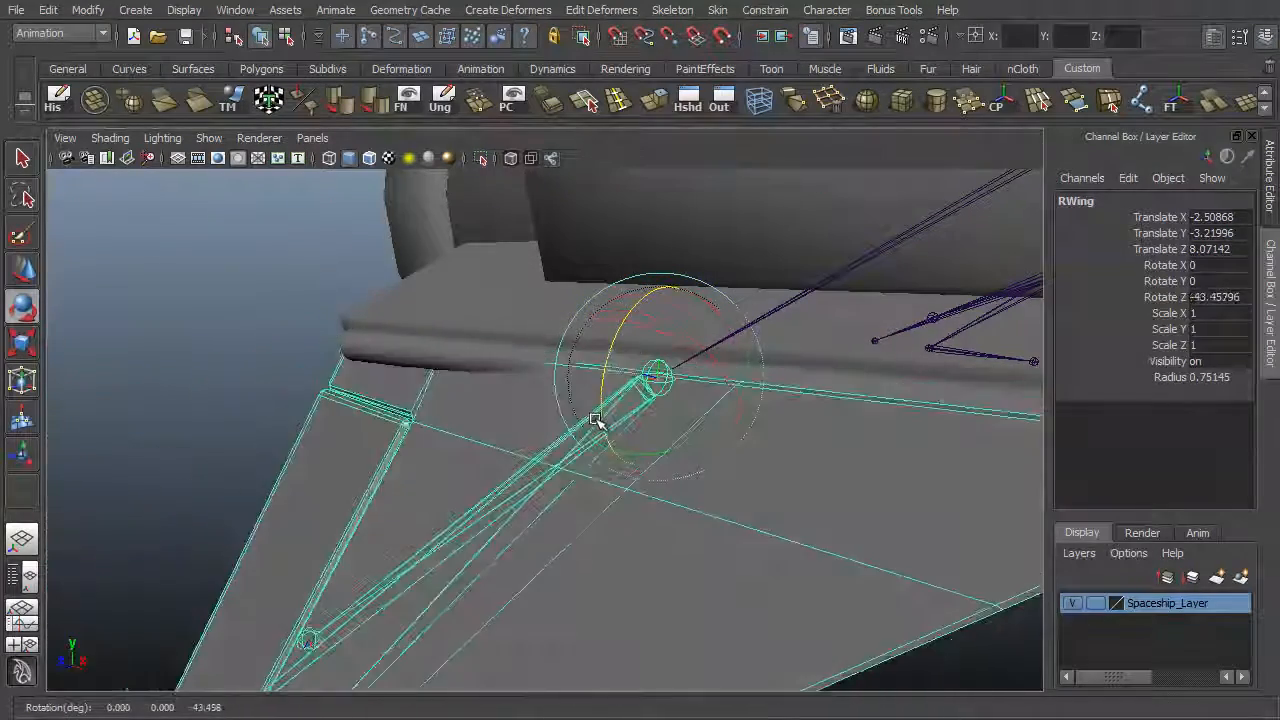
{"action": "left_click_drag", "start_coordinate": [768, 449], "coordinate": [705, 492], "text": "alt"}
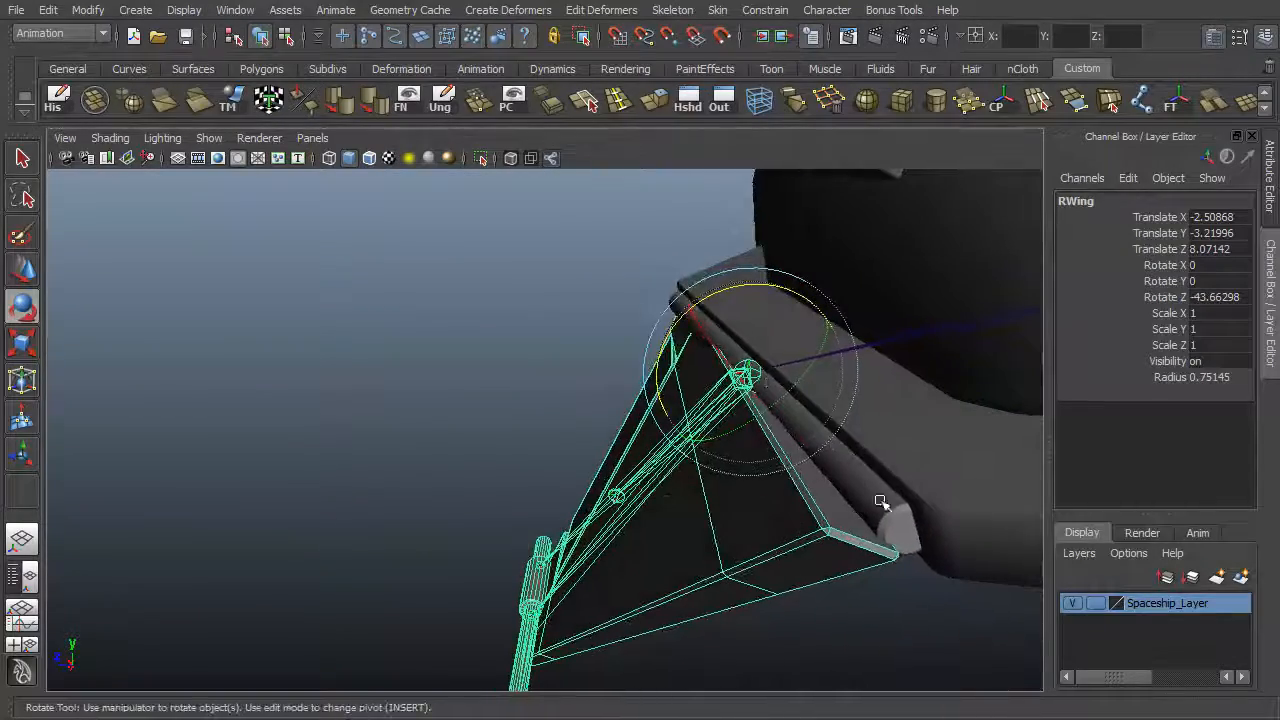
Rotate the RWing joint slightly, to about 3.73 in X and 1.91 in Y, with Rotate Z at 0.
{"action": "left_click_drag", "start_coordinate": [692, 339], "coordinate": [729, 449], "text": "alt"}
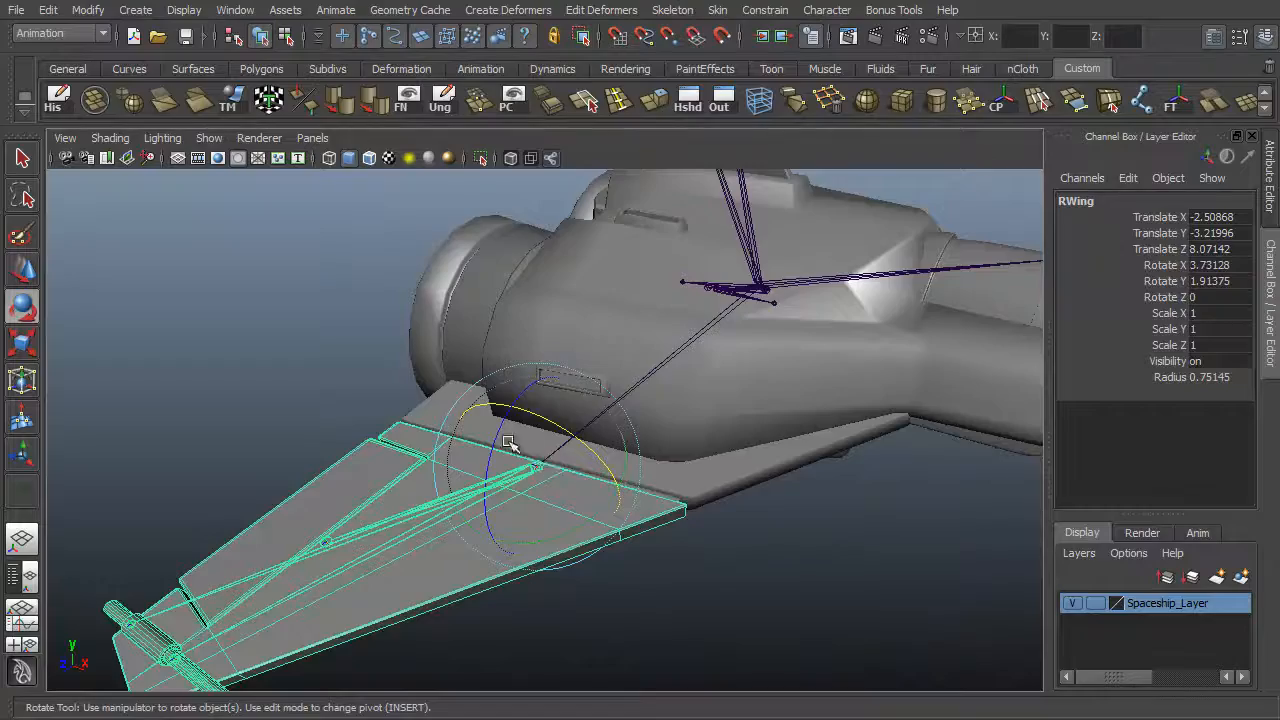
{"action": "left_click_drag", "start_coordinate": [510, 443], "coordinate": [571, 429], "text": "alt"}
{"action": "right_click_drag", "start_coordinate": [574, 430], "coordinate": [785, 469], "text": "alt"}
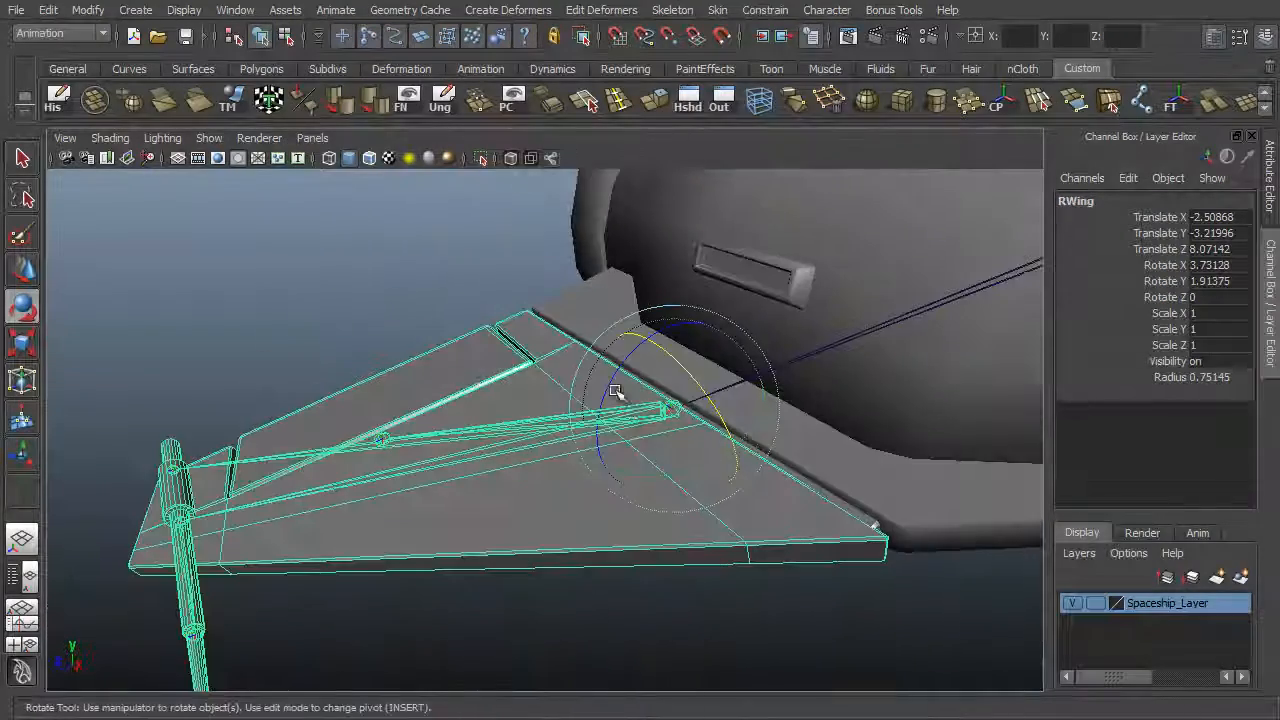
{"action": "left_click_drag", "start_coordinate": [609, 386], "coordinate": [866, 408]}
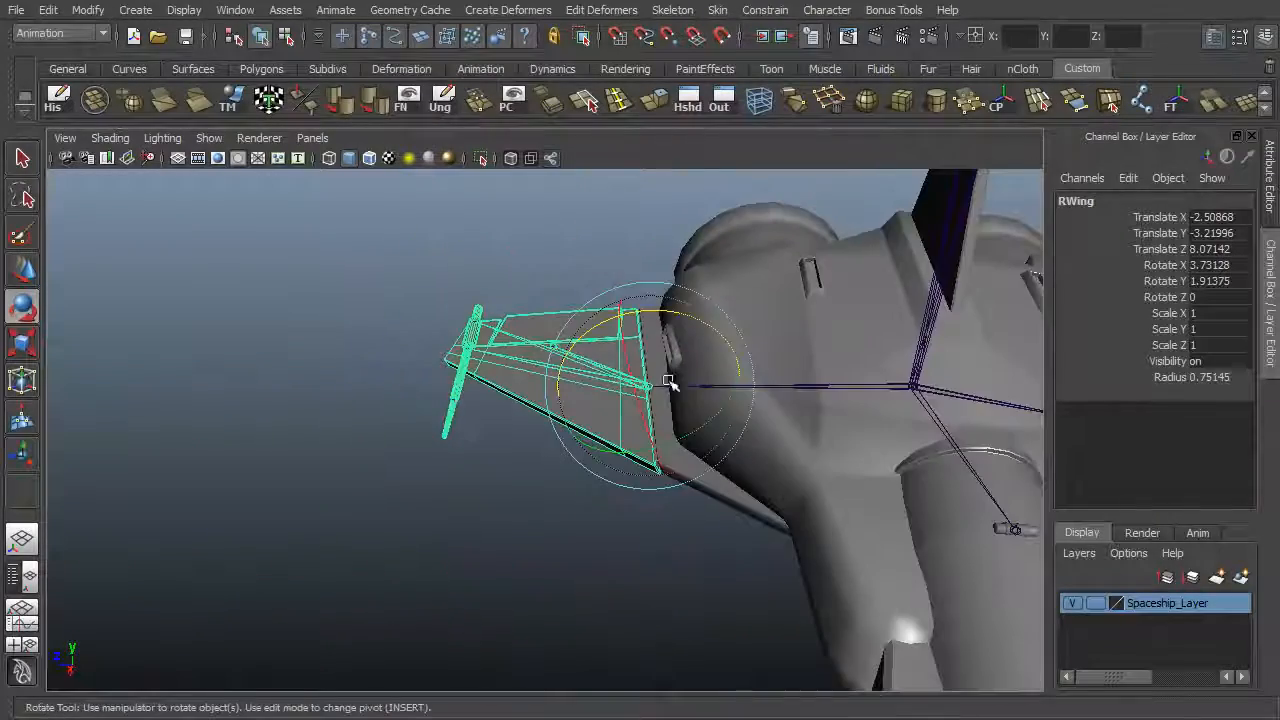
Select the ShipLWing mesh and the LWing joint to check which left wing parts the joint carries.
{"action": "middle_click_drag", "start_coordinate": [766, 404], "coordinate": [375, 338], "text": "alt"}
{"action": "left_click_drag", "start_coordinate": [375, 338], "coordinate": [626, 360], "text": "alt"}
{"action": "right_click_drag", "start_coordinate": [626, 360], "coordinate": [629, 434], "text": "alt"}
{"action": "left_click", "coordinate": [575, 348]}
{"action": "middle_click_drag", "start_coordinate": [573, 349], "coordinate": [594, 448], "text": "alt"}
{"action": "right_click_drag", "start_coordinate": [594, 448], "coordinate": [620, 490], "text": "alt"}
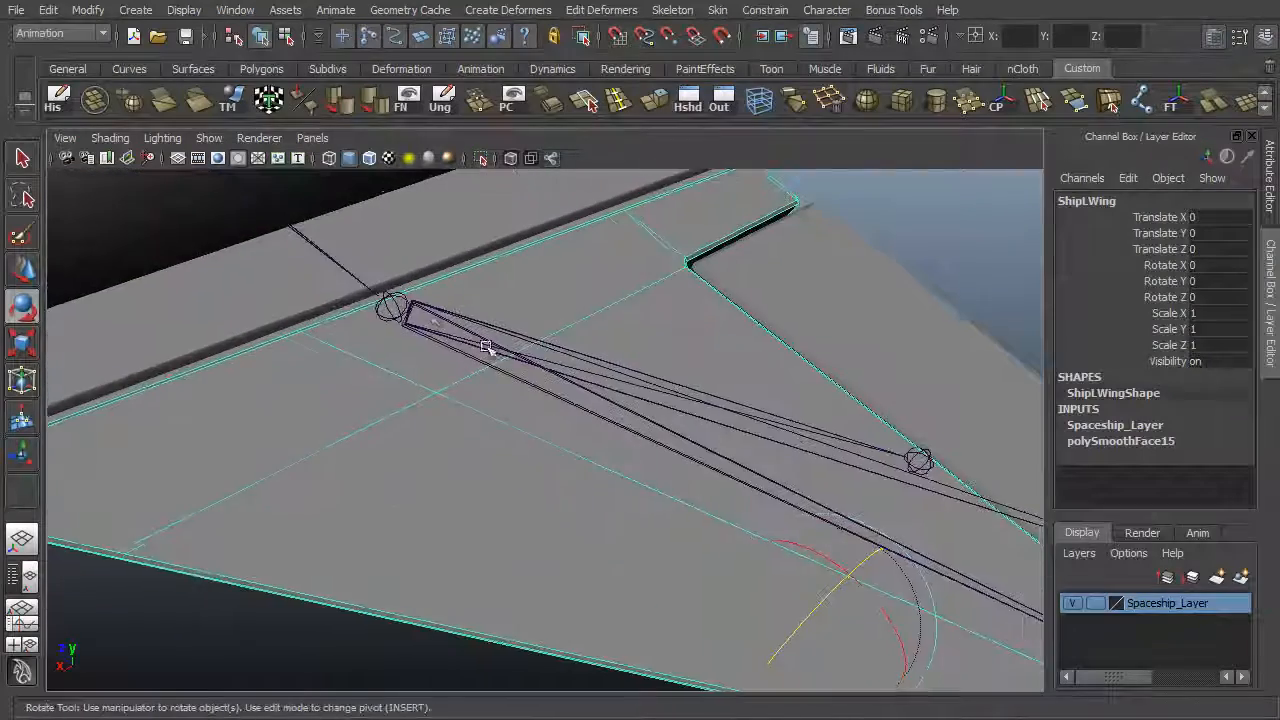
{"action": "left_click", "coordinate": [405, 304]}
{"action": "left_click_drag", "start_coordinate": [529, 366], "coordinate": [609, 354], "text": "alt"}
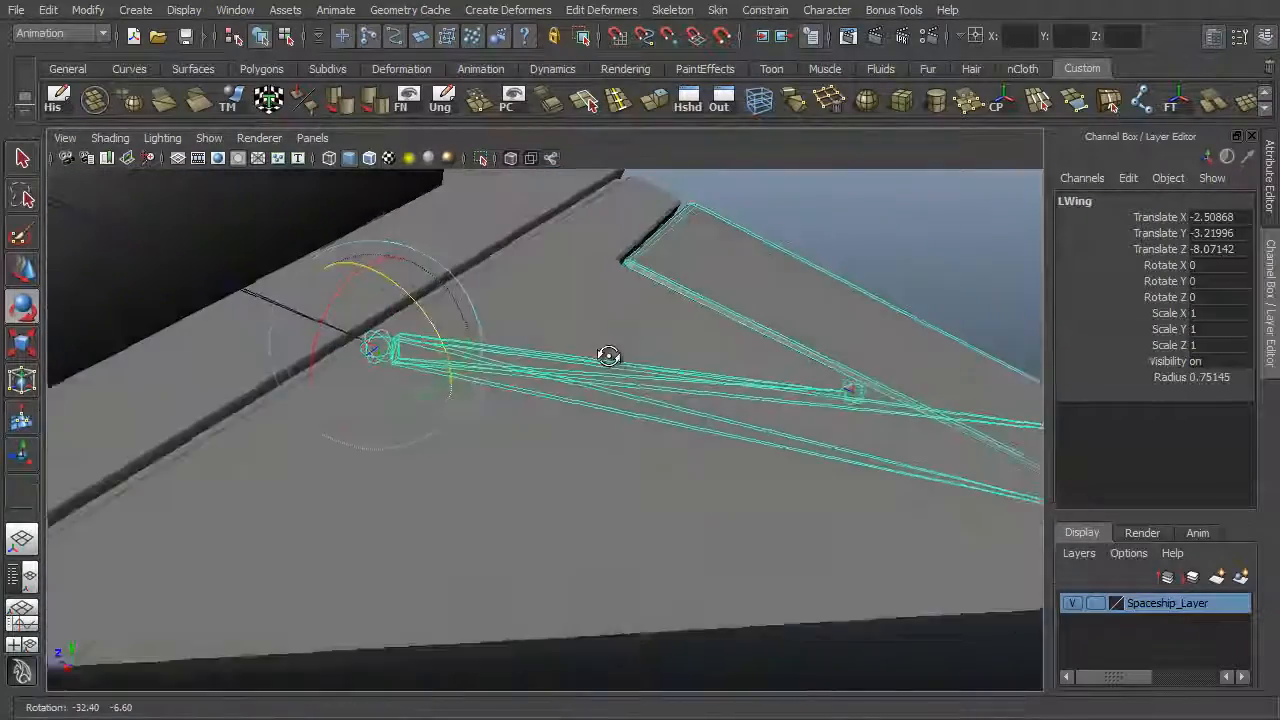
Unparent the left wing's gun meshes and the ShipLFlap mesh from their joints.
{"action": "left_click_drag", "start_coordinate": [543, 323], "coordinate": [651, 434], "text": "alt"}
{"action": "middle_click_drag", "start_coordinate": [783, 417], "coordinate": [643, 457], "text": "alt"}
{"action": "right_click_drag", "start_coordinate": [643, 457], "coordinate": [820, 380], "text": "alt"}
{"action": "left_click", "coordinate": [877, 305]}
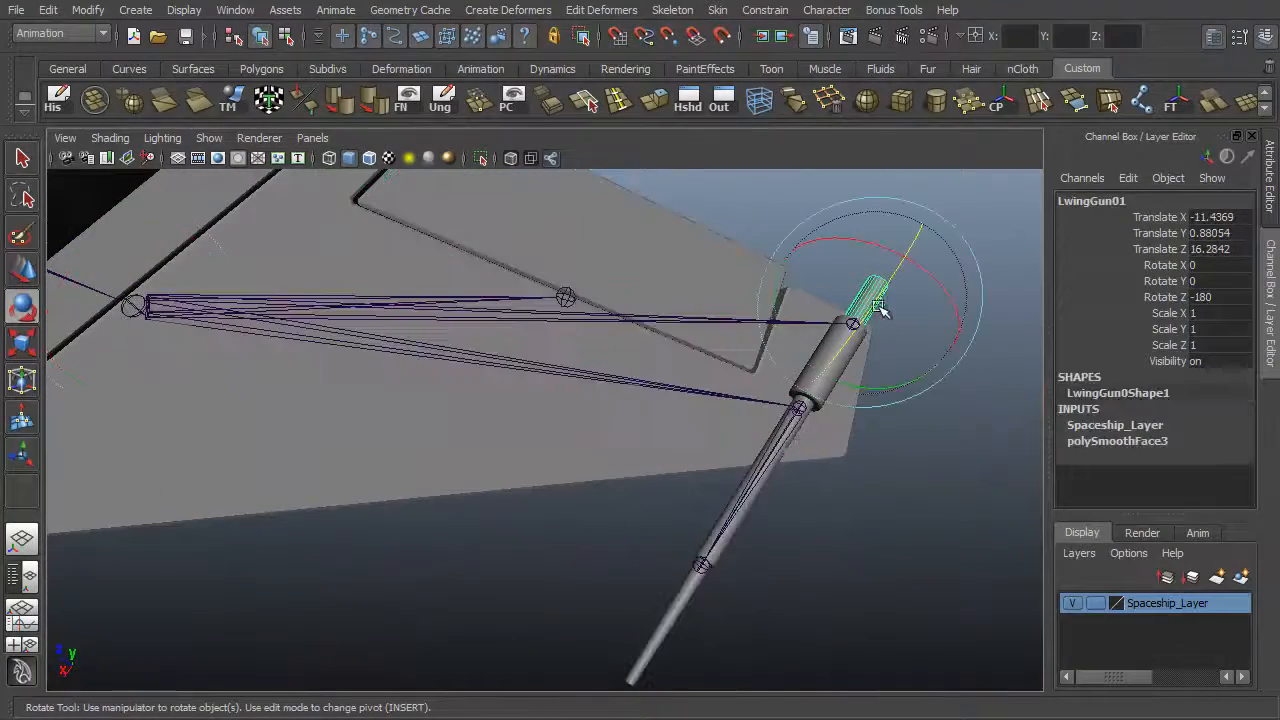
{"action": "left_click", "coordinate": [763, 490]}
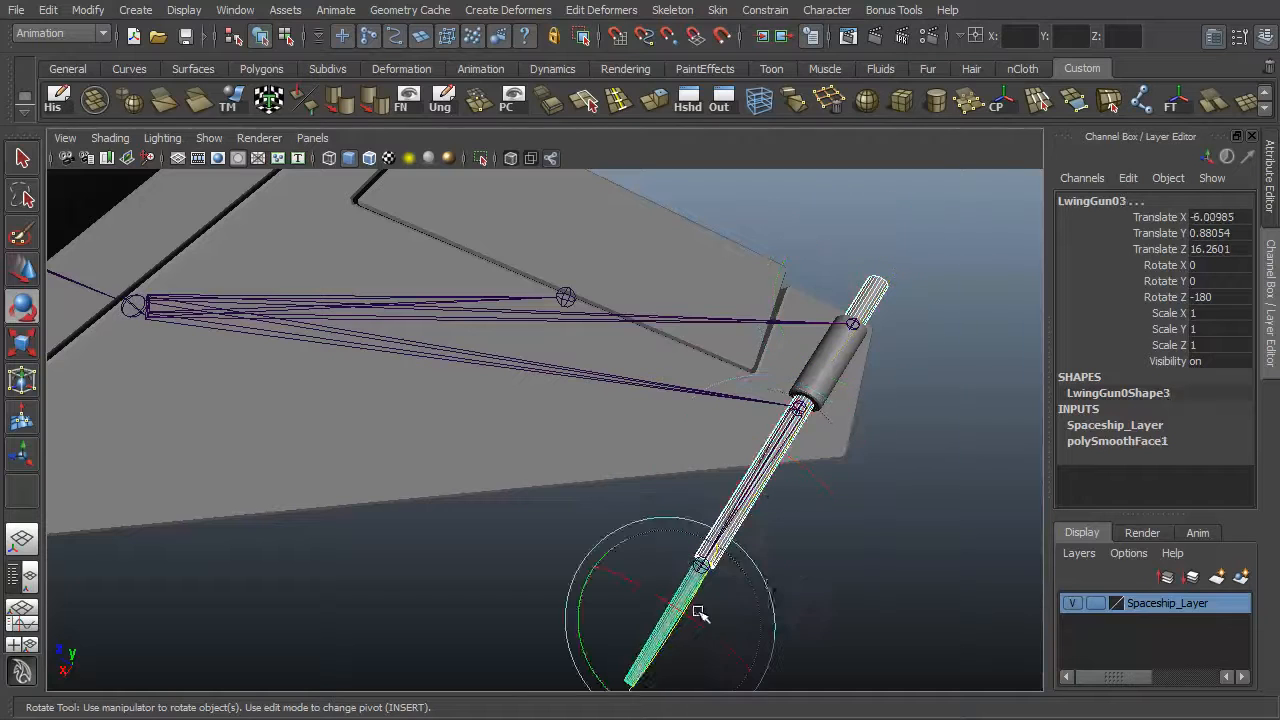
{"action": "left_click", "coordinate": [738, 268]}
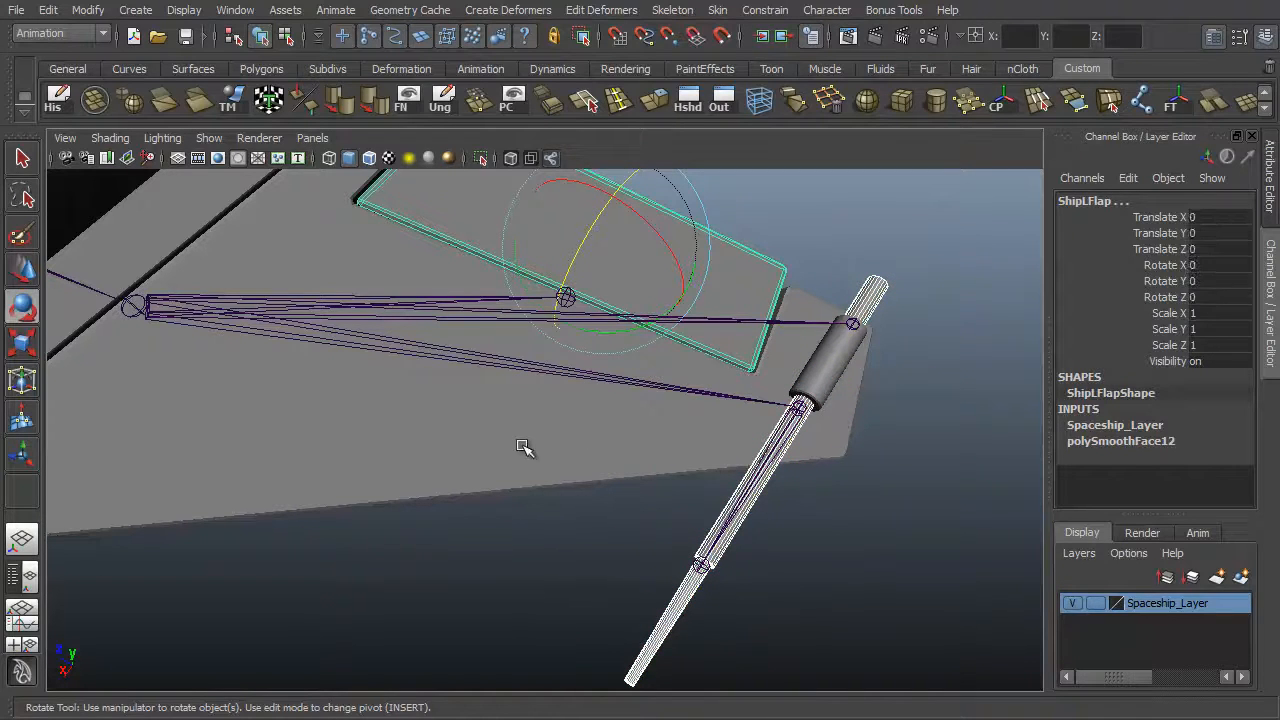
Select the LWing joint and delete the left wing's joint chain.
{"action": "left_click", "coordinate": [130, 300]}
{"action": "left_click_drag", "start_coordinate": [534, 360], "coordinate": [237, 292], "text": "alt"}
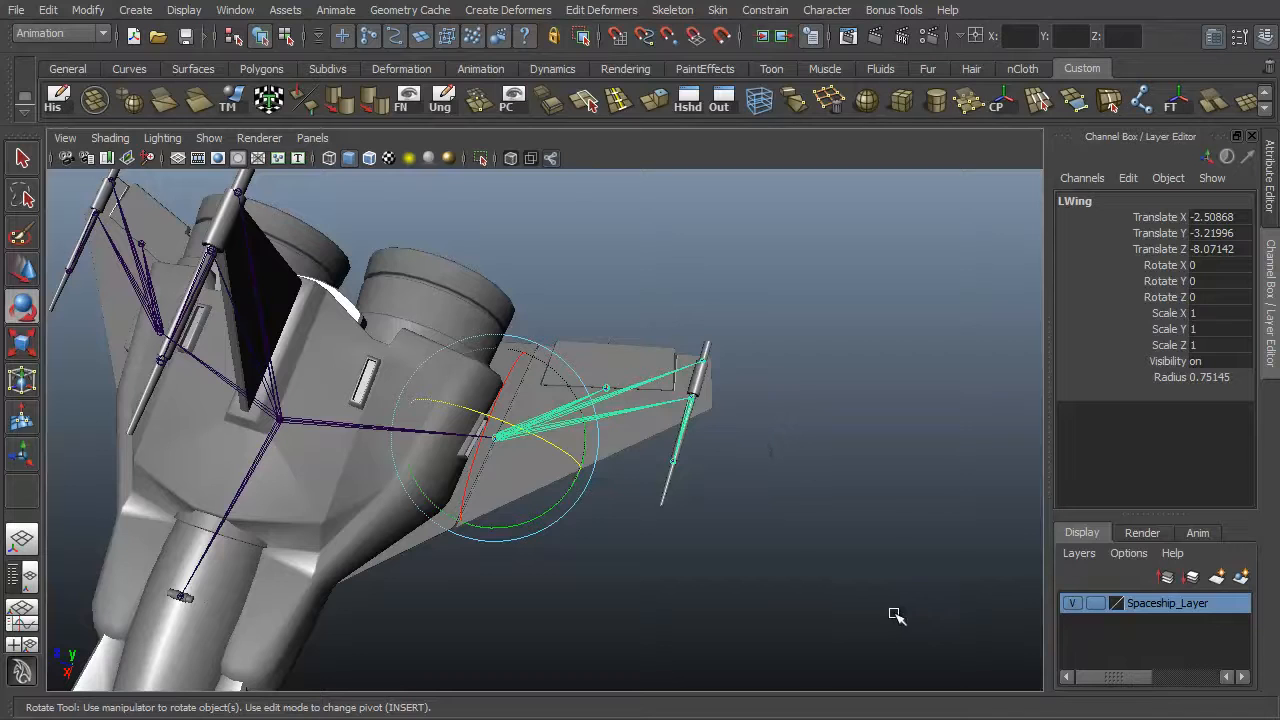
{"action": "middle_click_drag", "start_coordinate": [543, 465], "coordinate": [588, 460], "text": "alt"}
{"action": "right_click_drag", "start_coordinate": [637, 466], "coordinate": [837, 480], "text": "alt"}
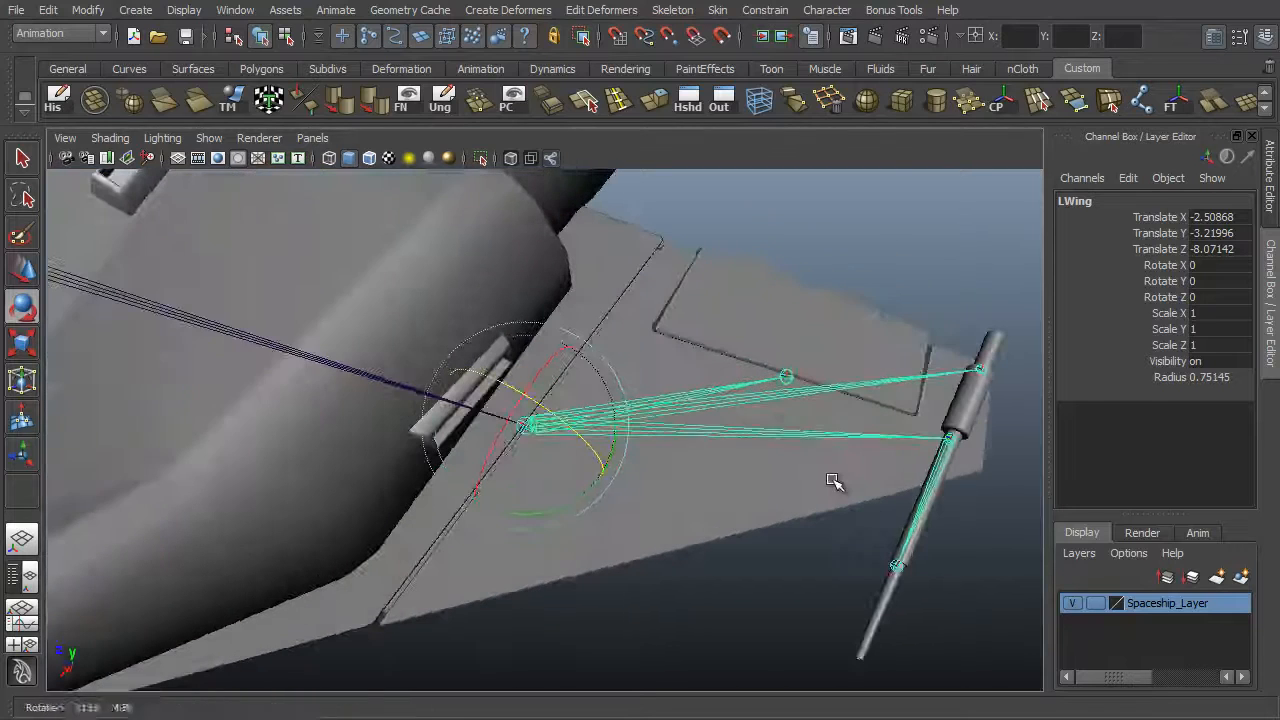
{"action": "left_click", "coordinate": [773, 472]}
{"action": "left_click_drag", "start_coordinate": [682, 427], "coordinate": [654, 329], "text": "alt"}
Mirror the RWing joint chain to the left side of the ship.
{"action": "left_click", "coordinate": [437, 588]}
{"action": "left_click_drag", "start_coordinate": [600, 517], "coordinate": [797, 429], "text": "alt"}
{"action": "left_click", "coordinate": [743, 18]}
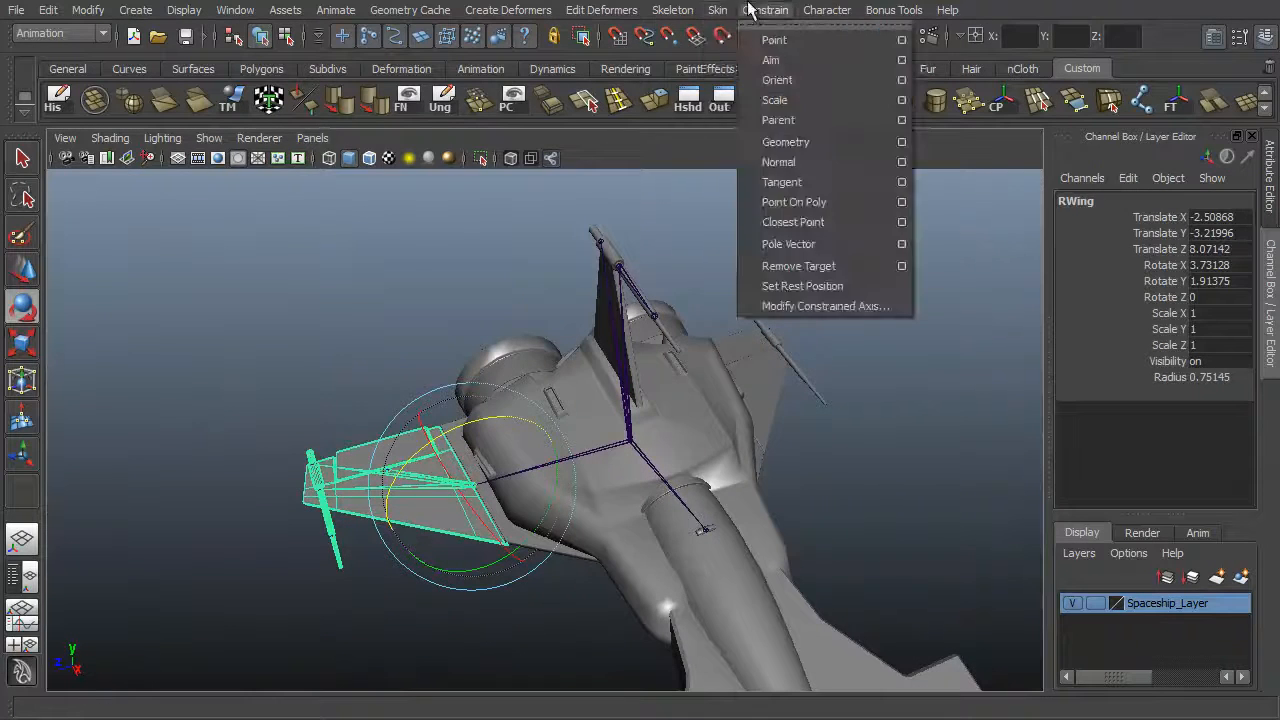
{"action": "mouse_move", "coordinate": [668, 12]}
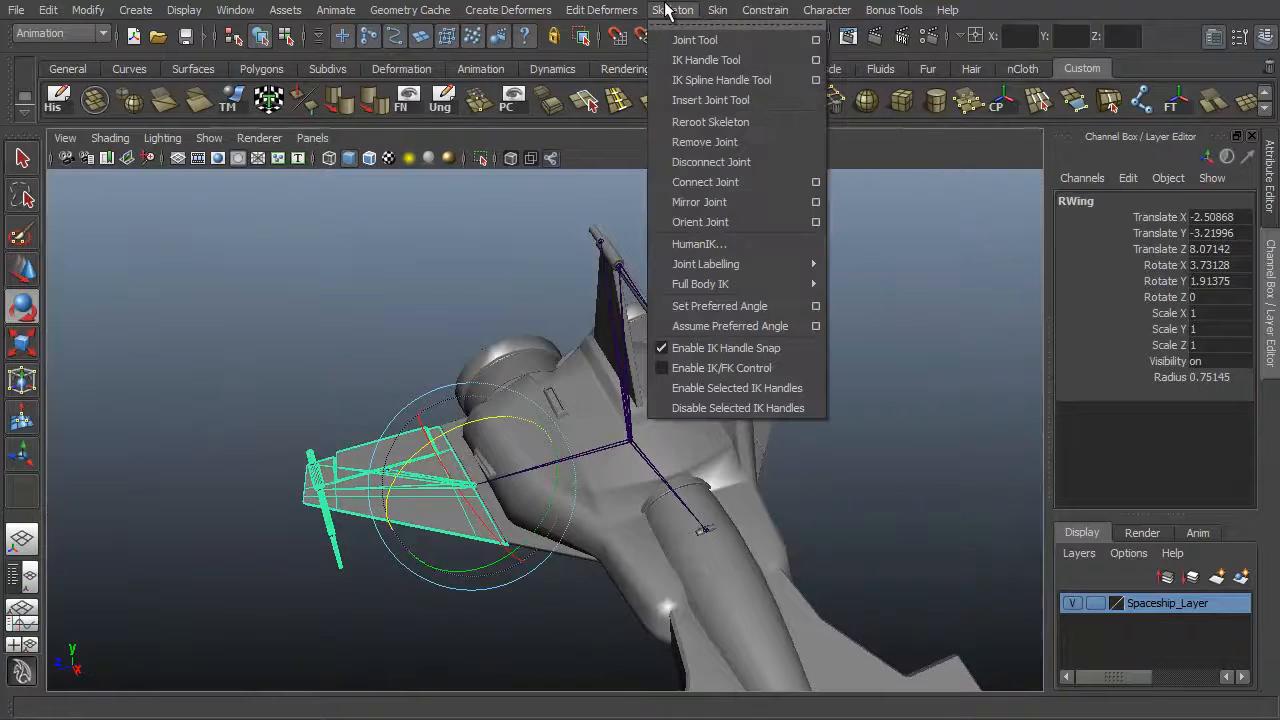
{"action": "left_click", "coordinate": [728, 202]}
{"action": "left_click_drag", "start_coordinate": [843, 471], "coordinate": [697, 478], "text": "alt"}
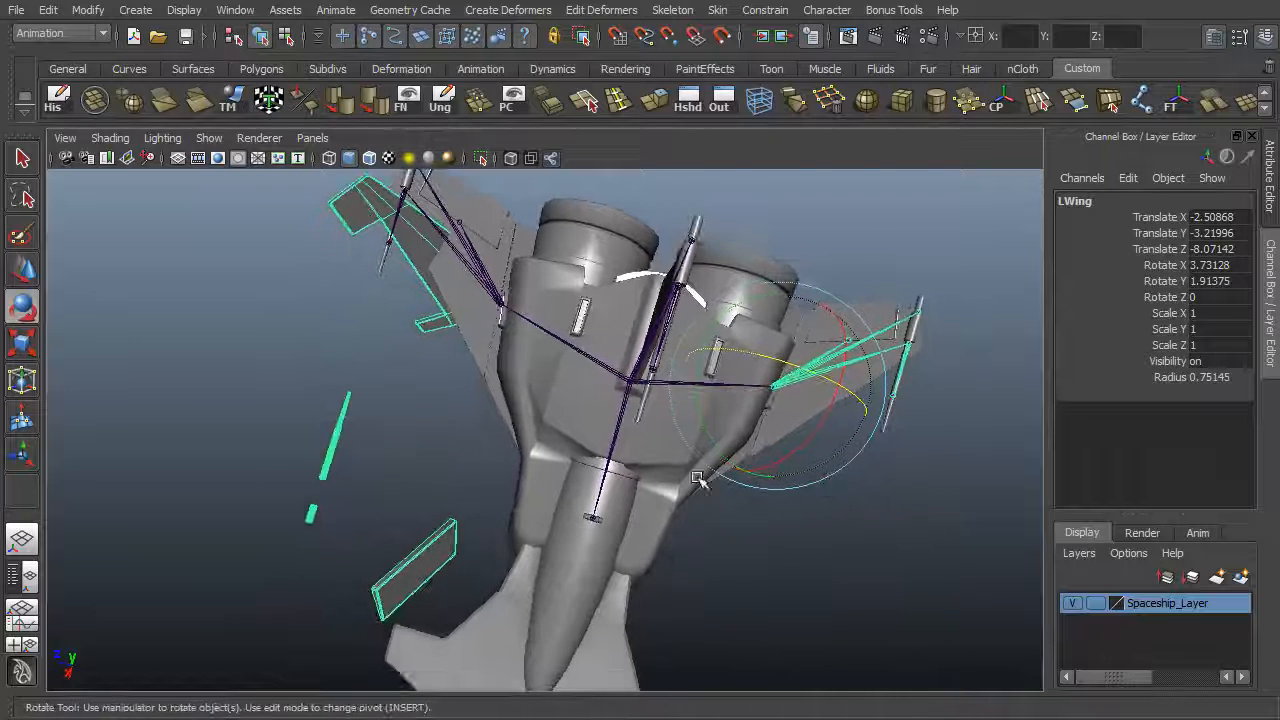
Delete the stray wing, flap and gun meshes duplicated by the joint mirroring.
{"action": "left_click", "coordinate": [425, 262]}
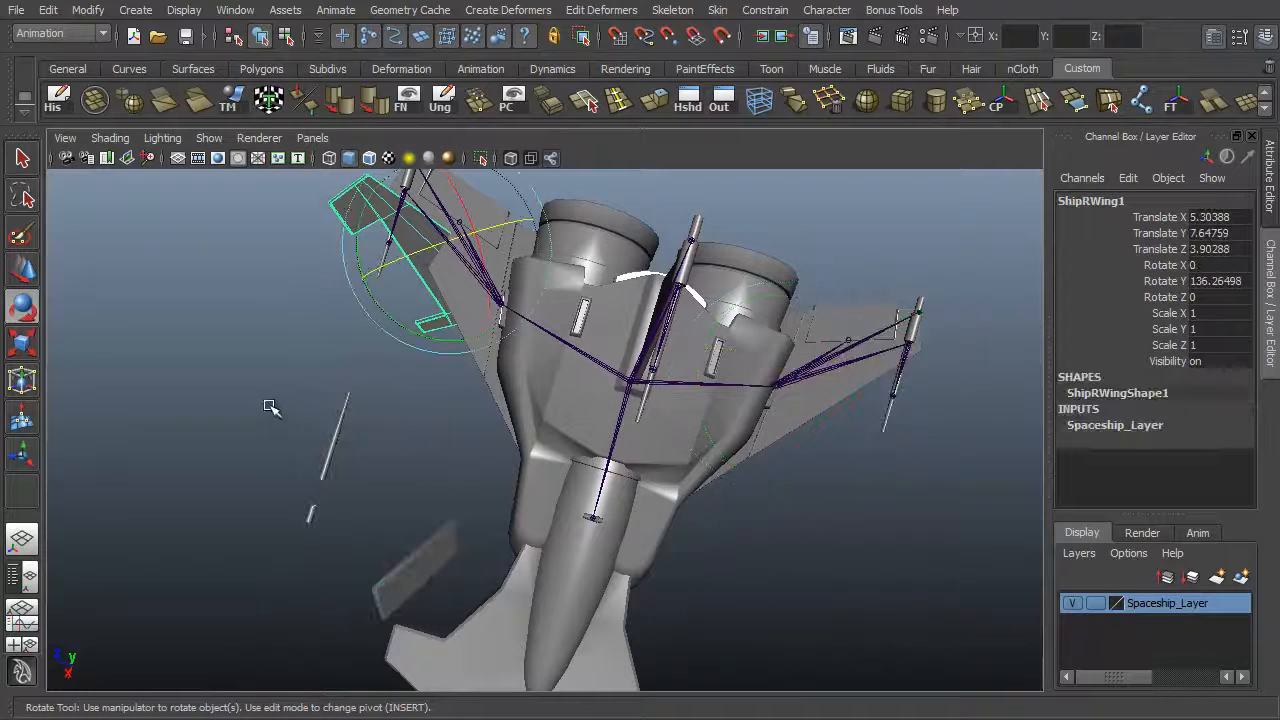
{"action": "left_click", "coordinate": [392, 595]}
{"action": "left_click", "coordinate": [502, 500]}
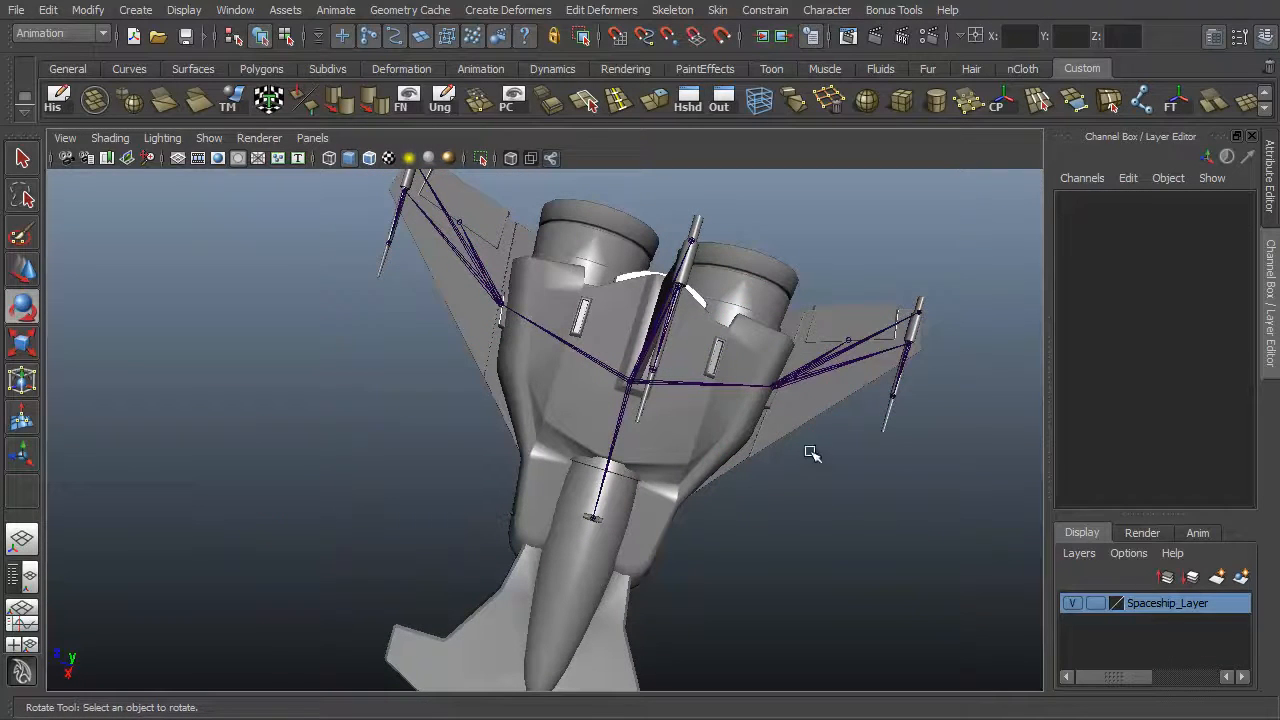
Parent the ShipLWing mesh to the mirrored LWing joint.
{"action": "left_click", "coordinate": [824, 404]}
{"action": "left_click_drag", "start_coordinate": [846, 502], "coordinate": [737, 486], "text": "alt"}
{"action": "middle_click_drag", "start_coordinate": [737, 486], "coordinate": [555, 350], "text": "alt"}
{"action": "right_click_drag", "start_coordinate": [557, 309], "coordinate": [690, 440], "text": "alt"}
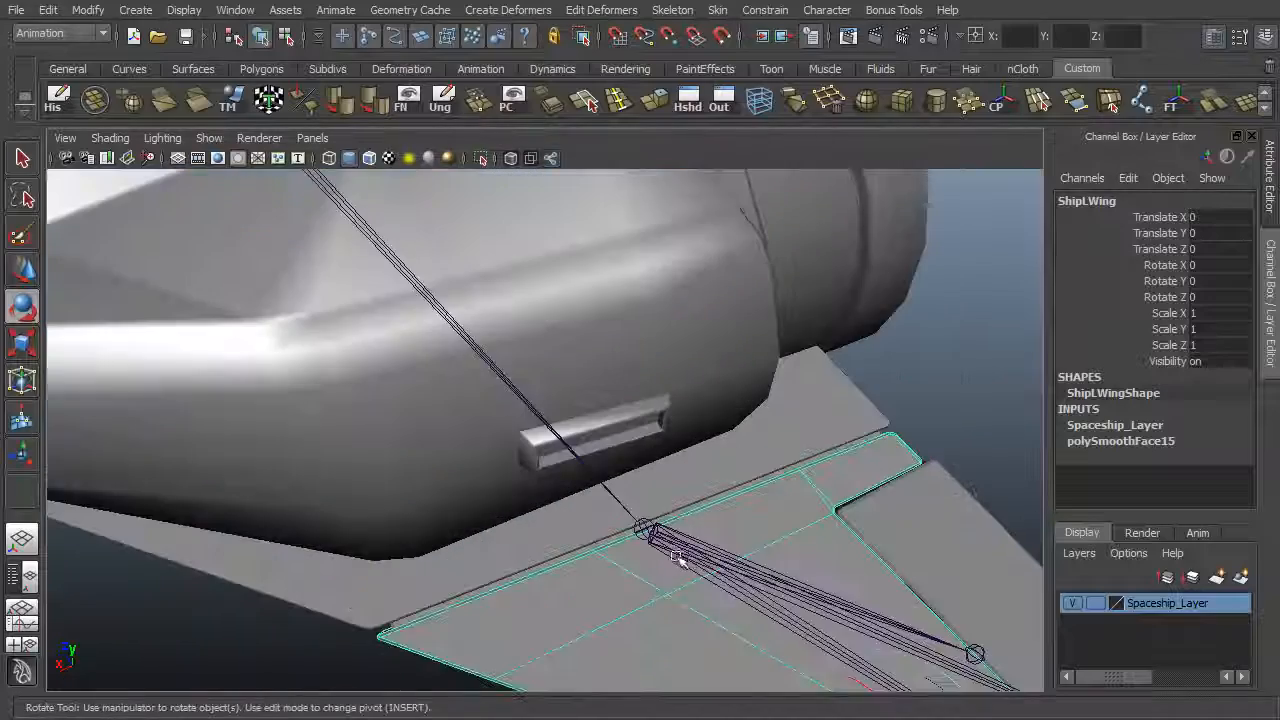
{"action": "left_click", "coordinate": [678, 558]}
{"action": "left_click_drag", "start_coordinate": [686, 594], "coordinate": [735, 432], "text": "alt"}
Parent the LwingGun01, LwingGun02 and LwingGun03 meshes to their corresponding gun joints on the left wing.
{"action": "left_click", "coordinate": [785, 418]}
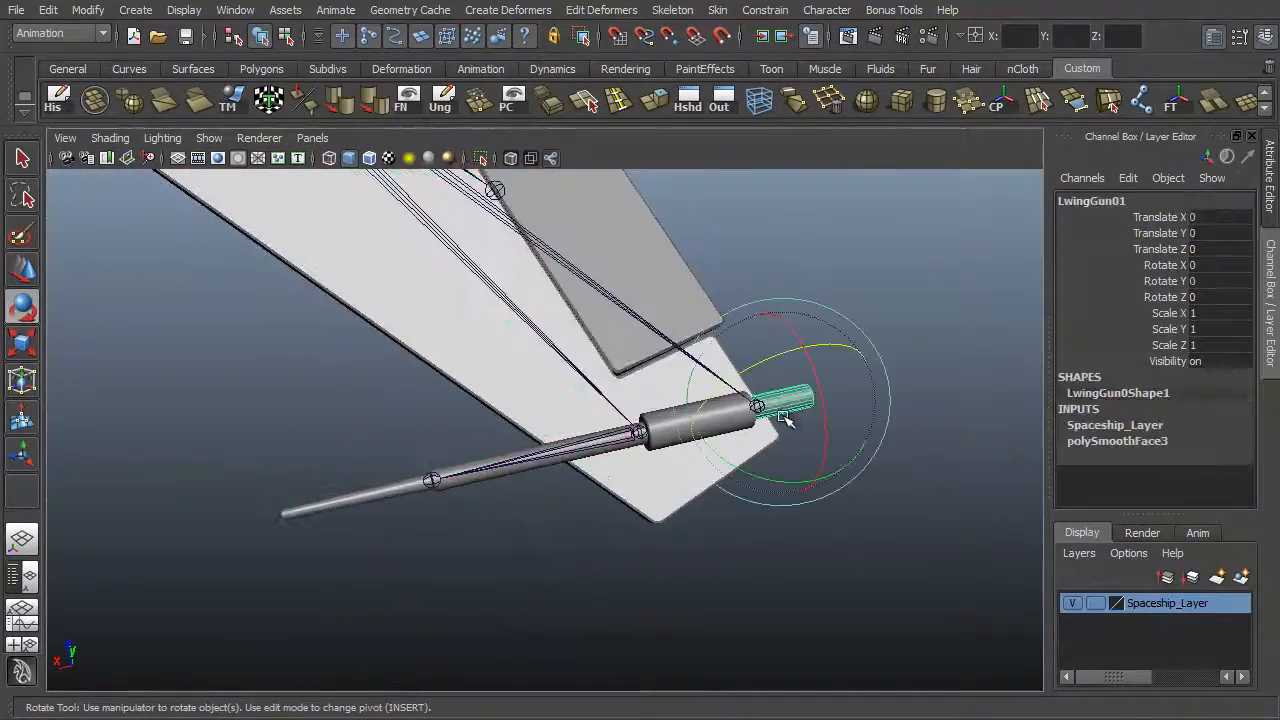
{"action": "key", "text": "q"}
{"action": "left_click", "coordinate": [796, 437]}
{"action": "left_click", "coordinate": [792, 414]}
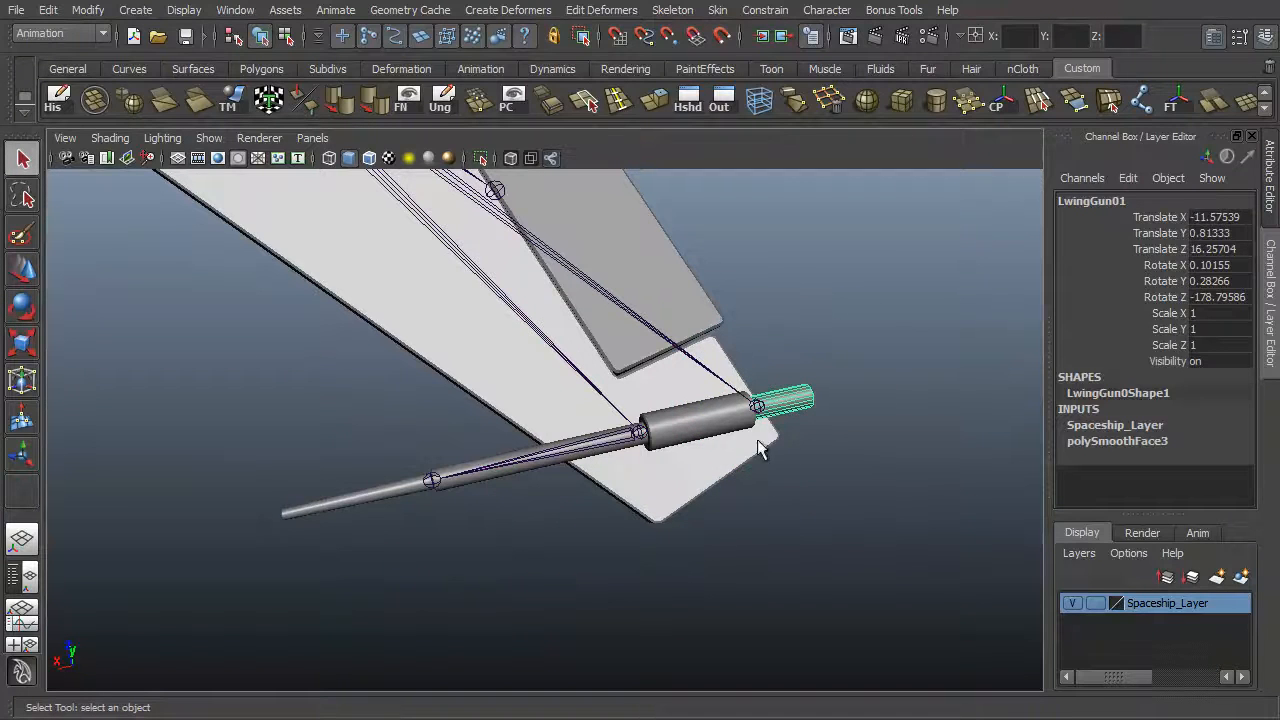
{"action": "left_click", "coordinate": [522, 476]}
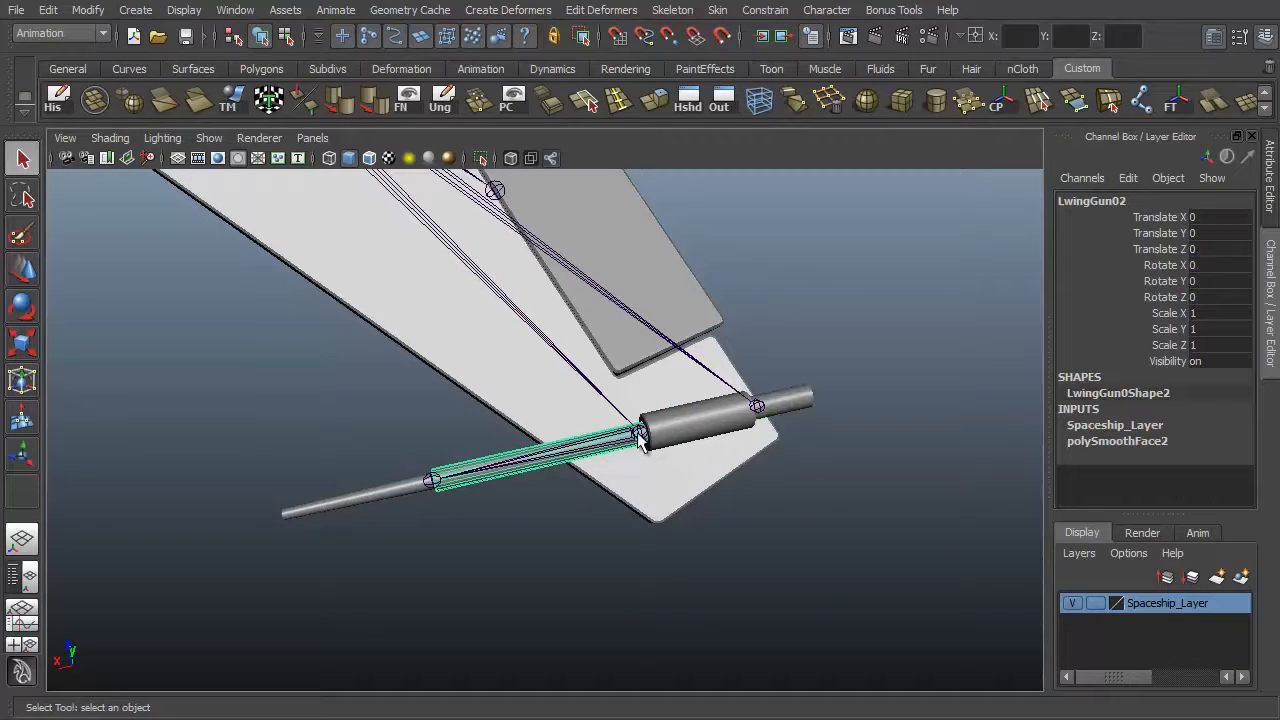
{"action": "left_click", "coordinate": [482, 497]}
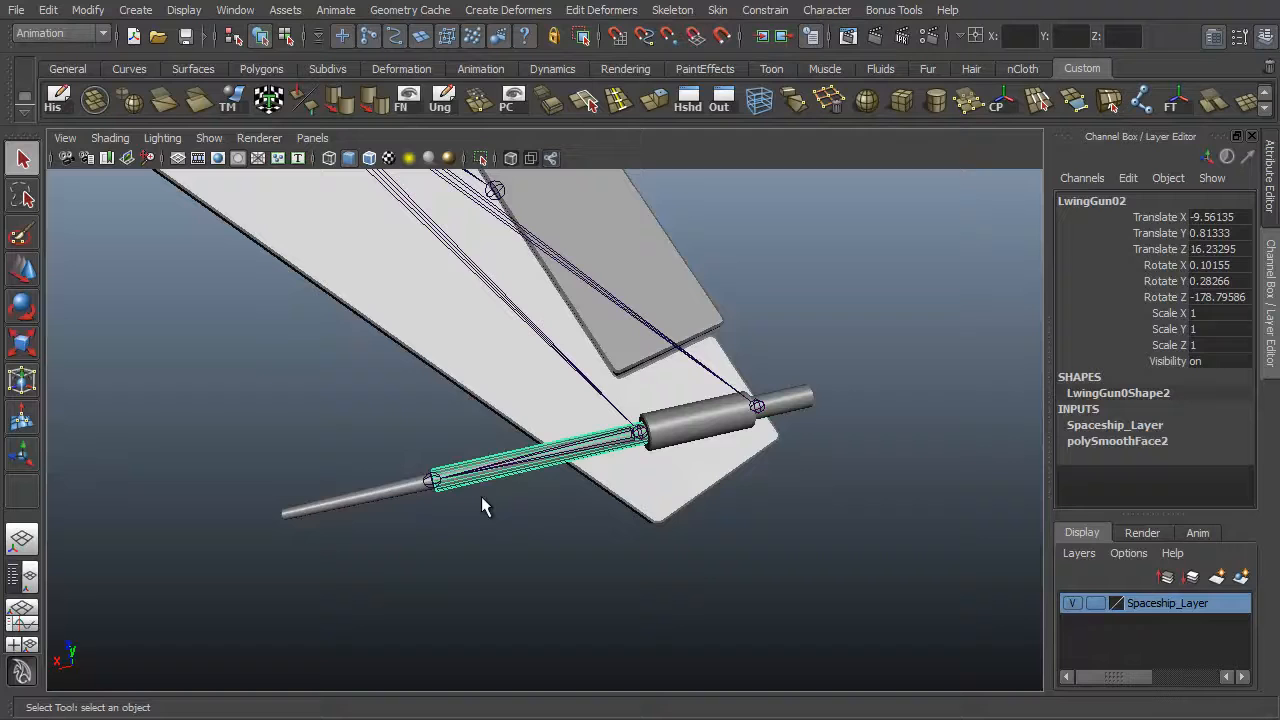
{"action": "left_click", "coordinate": [399, 490]}
{"action": "key", "text": "p"}
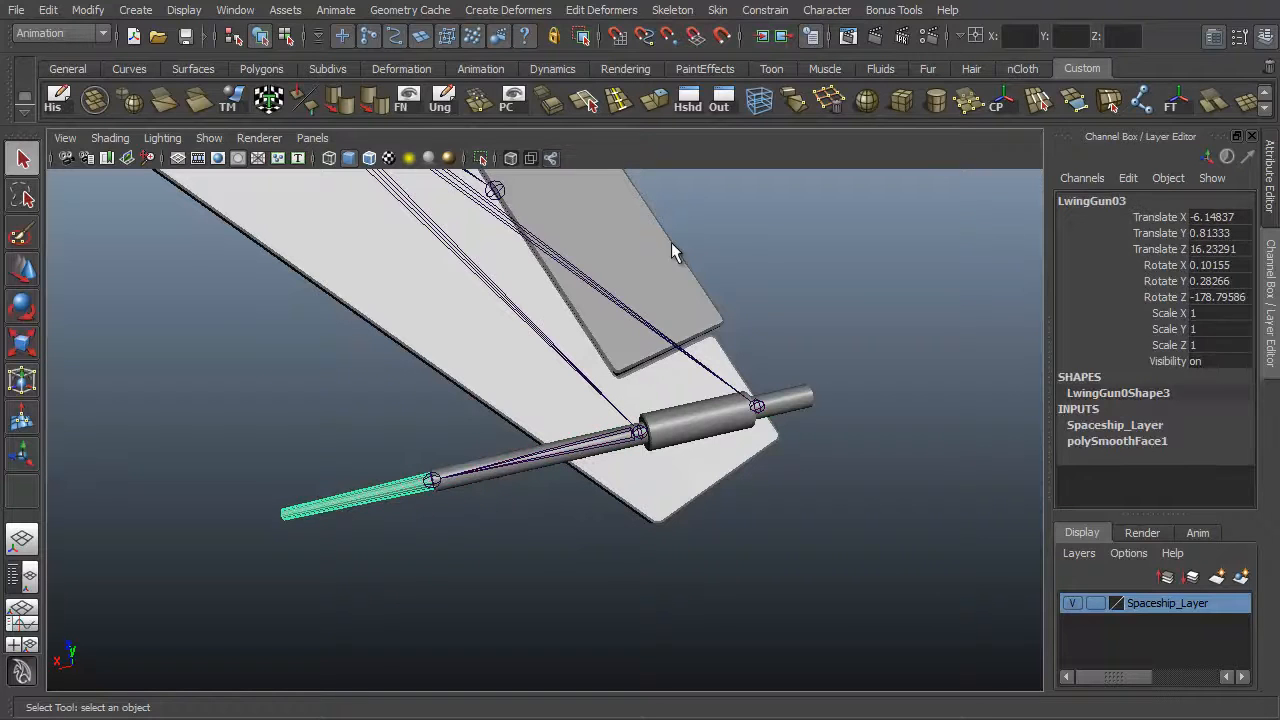
Parent the LWingFlap mesh to the flap joint on the left wing.
{"action": "left_click", "coordinate": [660, 246]}
{"action": "left_click", "coordinate": [497, 190], "text": "shift"}
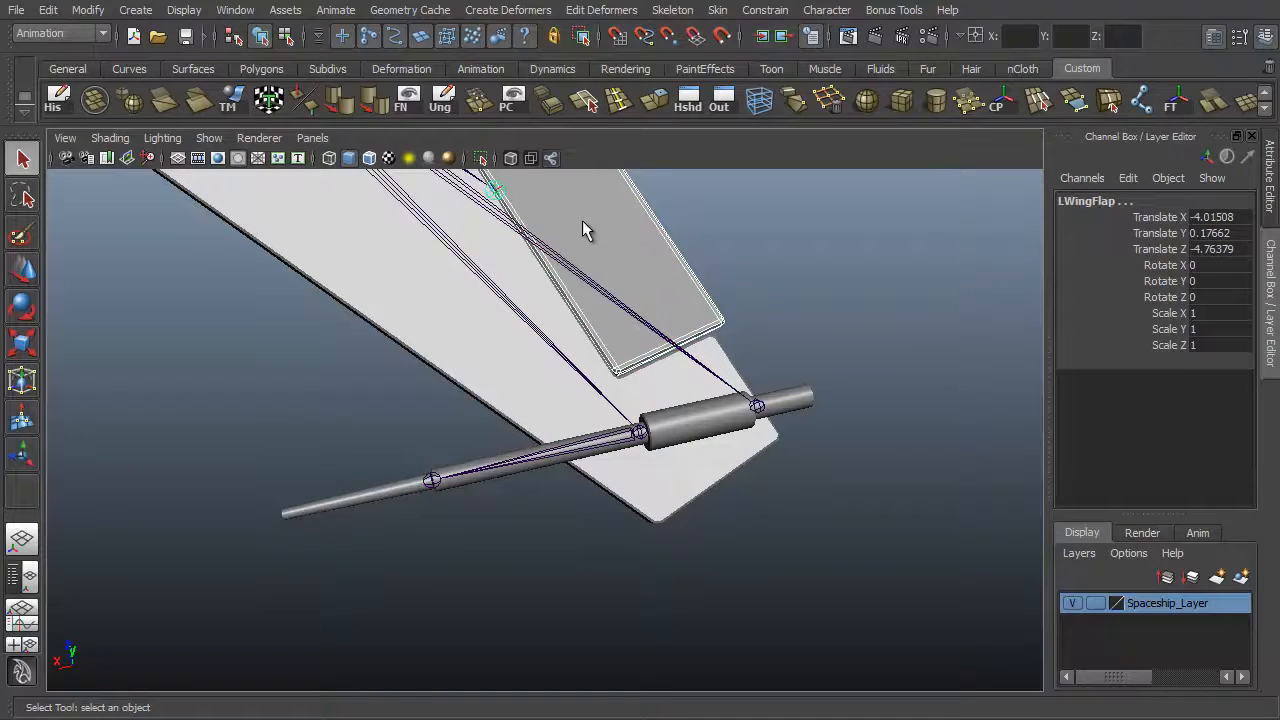
{"action": "key", "text": "p"}
Parent the ShipLWing mesh to the LWing joint at the wing's base.
{"action": "left_click", "coordinate": [418, 310]}
{"action": "middle_click_drag", "start_coordinate": [496, 256], "coordinate": [779, 534], "text": "alt"}
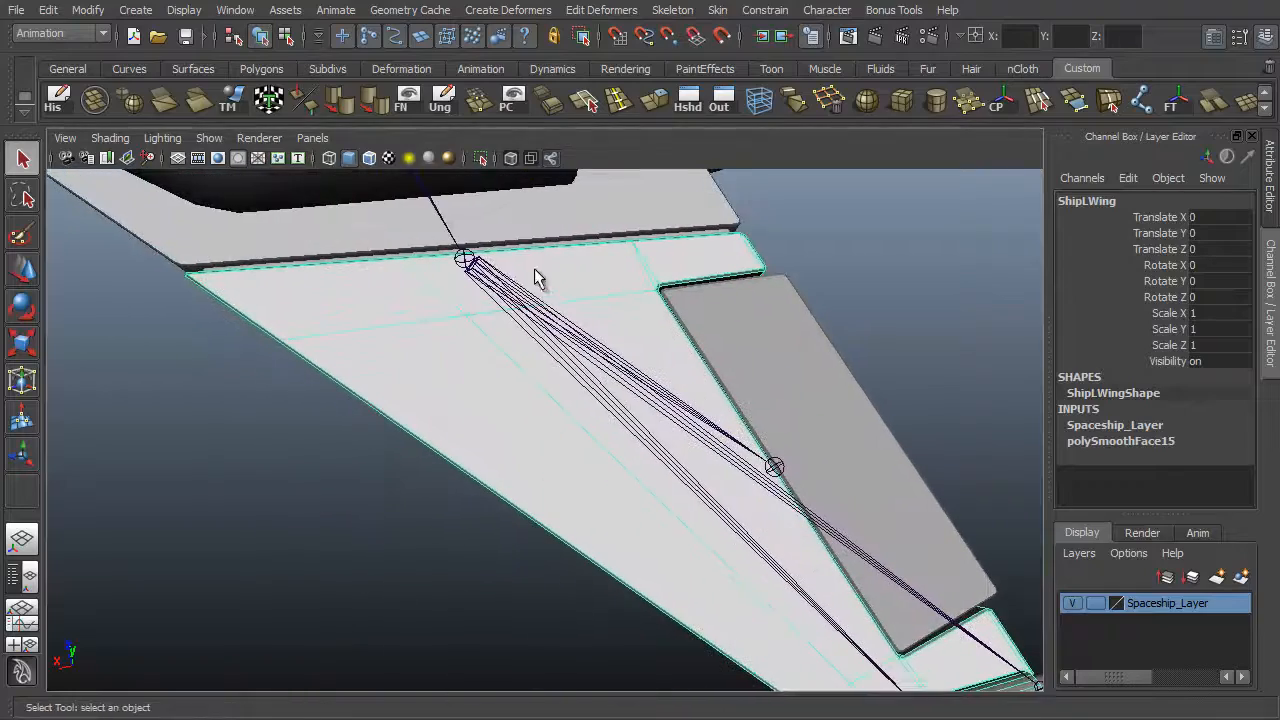
{"action": "left_click", "coordinate": [527, 240], "text": "shift"}
{"action": "key", "text": "p"}
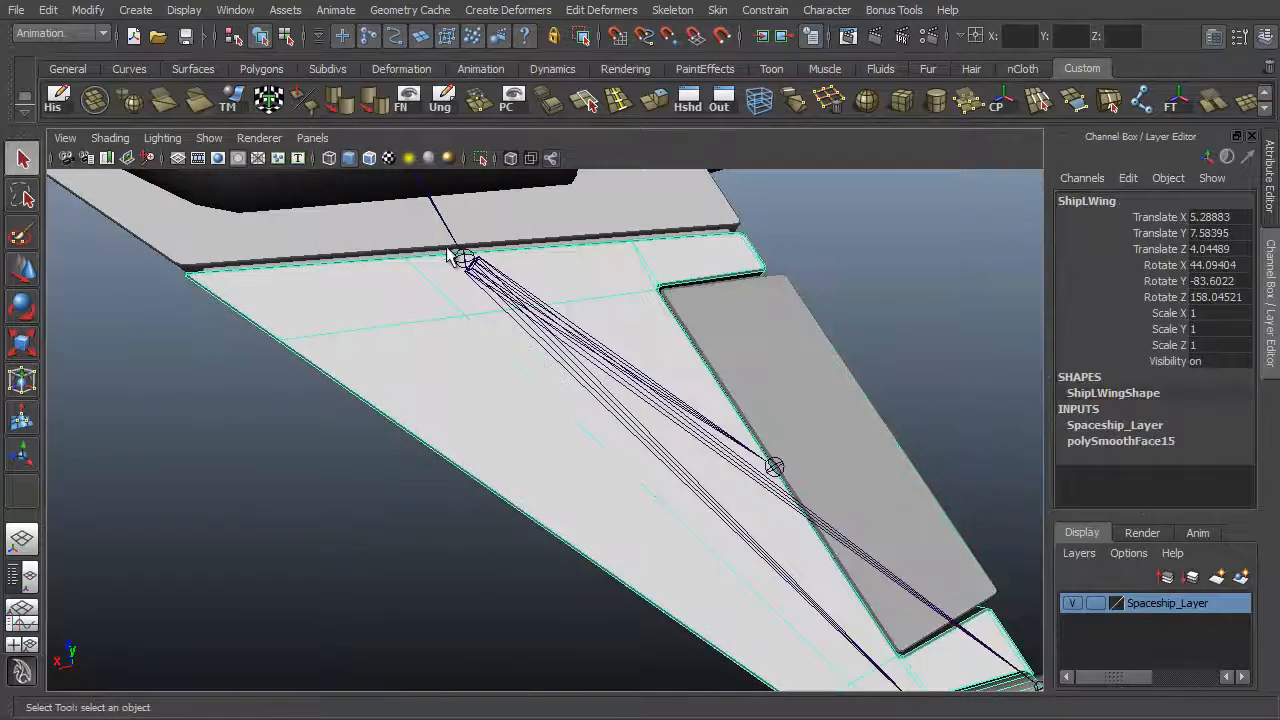
Rotate the LWing joint as a test of the left wing's attached parts, undo the rotation and deselect the joint.
{"action": "left_click", "coordinate": [460, 254]}
{"action": "left_click_drag", "start_coordinate": [549, 346], "coordinate": [837, 363], "text": "alt"}
{"action": "right_click_drag", "start_coordinate": [837, 363], "coordinate": [585, 400], "text": "alt"}
{"action": "key", "text": "e"}
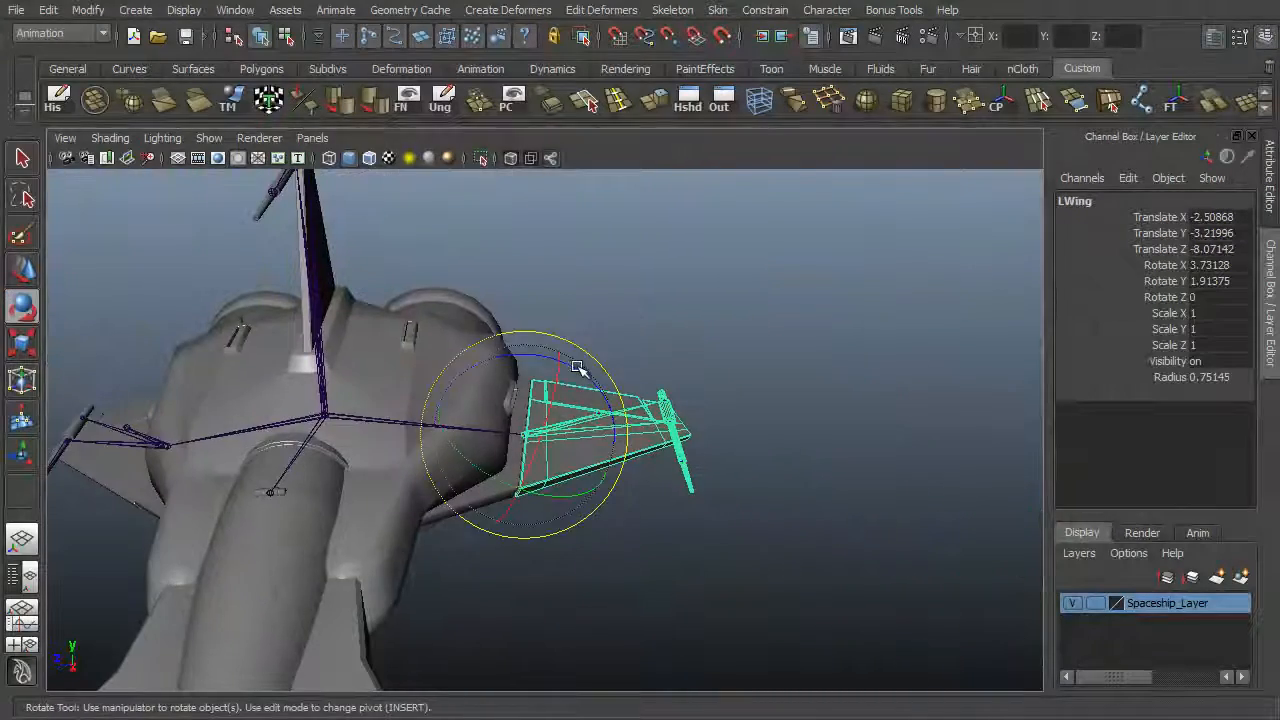
{"action": "left_click_drag", "start_coordinate": [577, 366], "coordinate": [603, 384]}
{"action": "key", "text": "ctrl+z"}
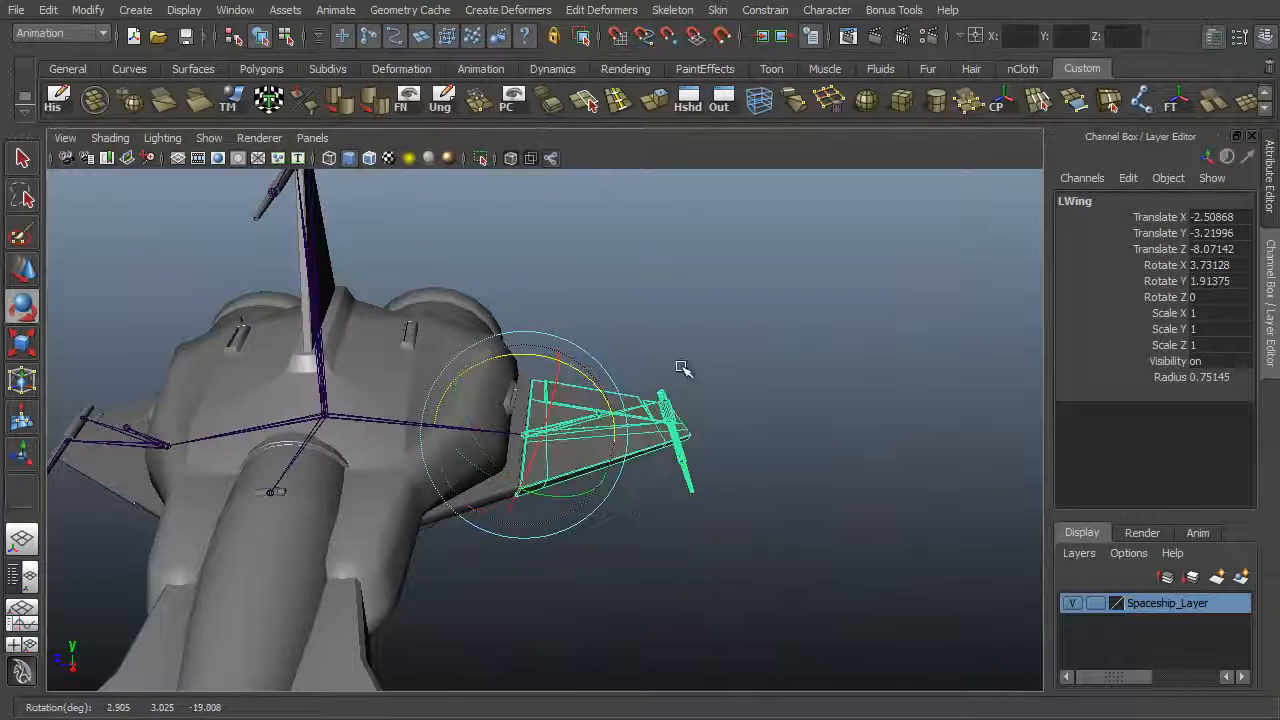
{"action": "left_click_drag", "start_coordinate": [811, 478], "coordinate": [677, 466], "text": "alt"}
{"action": "key", "text": "w"}
{"action": "left_click", "coordinate": [755, 389]}
Select the Root joint, test its rotation on the attached parts and undo the change.
{"action": "left_click_drag", "start_coordinate": [510, 400], "coordinate": [614, 420], "text": "alt"}
{"action": "right_click_drag", "start_coordinate": [614, 420], "coordinate": [375, 432], "text": "alt"}
{"action": "left_click_drag", "start_coordinate": [375, 432], "coordinate": [456, 451], "text": "alt"}
{"action": "middle_click_drag", "start_coordinate": [317, 394], "coordinate": [460, 411], "text": "alt"}
{"action": "right_click_drag", "start_coordinate": [460, 411], "coordinate": [671, 431], "text": "alt"}
{"action": "left_click_drag", "start_coordinate": [671, 431], "coordinate": [750, 428], "text": "alt"}
{"action": "middle_click_drag", "start_coordinate": [330, 375], "coordinate": [516, 302], "text": "alt"}
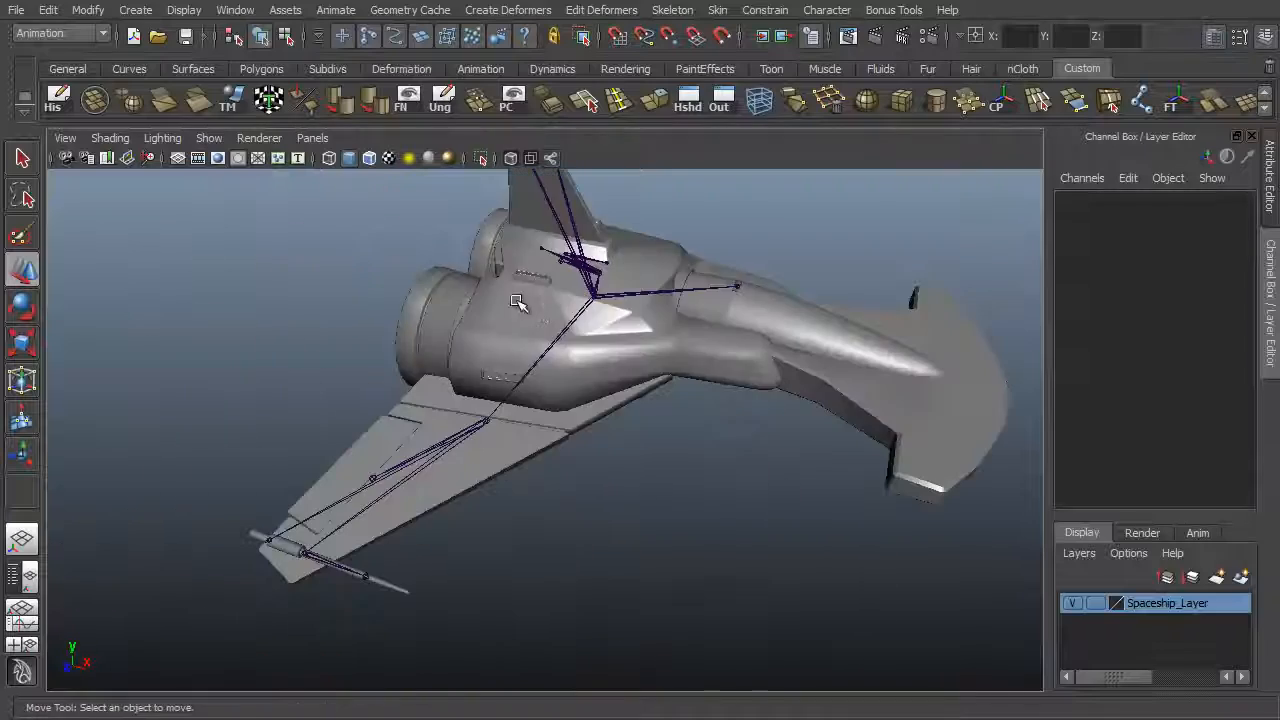
{"action": "left_click", "coordinate": [591, 302]}
{"action": "left_click", "coordinate": [596, 298]}
{"action": "left_click_drag", "start_coordinate": [703, 357], "coordinate": [652, 418], "text": "alt"}
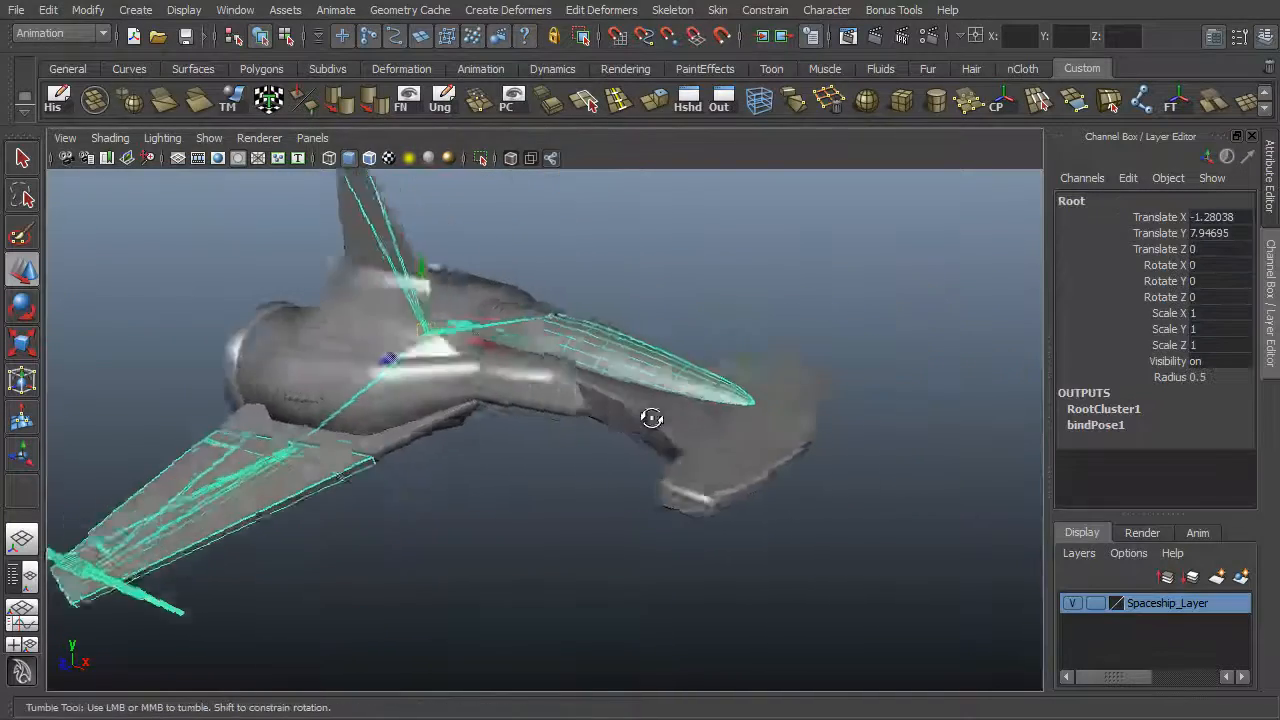
{"action": "right_click_drag", "start_coordinate": [652, 418], "coordinate": [581, 374], "text": "alt"}
{"action": "left_click_drag", "start_coordinate": [581, 374], "coordinate": [390, 326], "text": "alt"}
{"action": "key", "text": "e"}
{"action": "key", "text": "ctrl+z"}
{"action": "left_click_drag", "start_coordinate": [628, 497], "coordinate": [648, 458], "text": "alt"}
{"action": "key", "text": "w"}
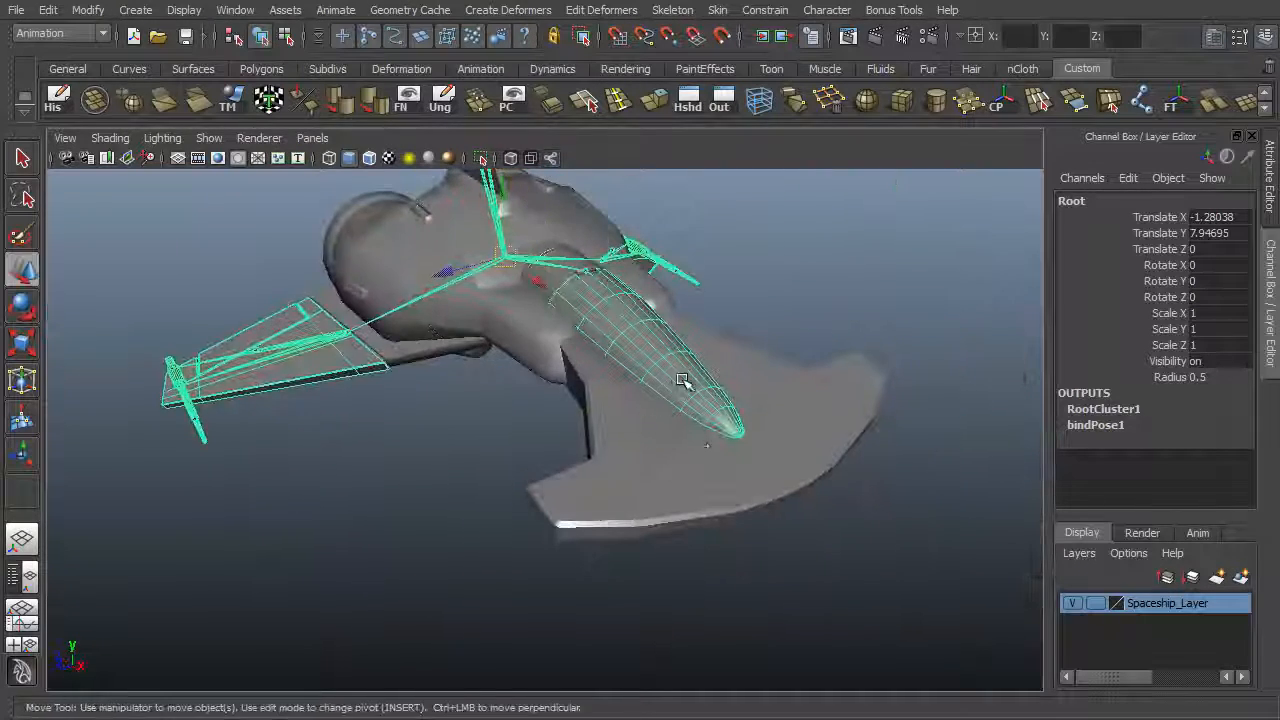
Examine the whole ship from several angles, with and without the Root joint's hierarchy selected.
{"action": "right_click_drag", "start_coordinate": [682, 380], "coordinate": [571, 449], "text": "alt"}
{"action": "left_click_drag", "start_coordinate": [571, 470], "coordinate": [662, 436], "text": "alt"}
{"action": "middle_click_drag", "start_coordinate": [540, 508], "coordinate": [584, 466], "text": "alt"}
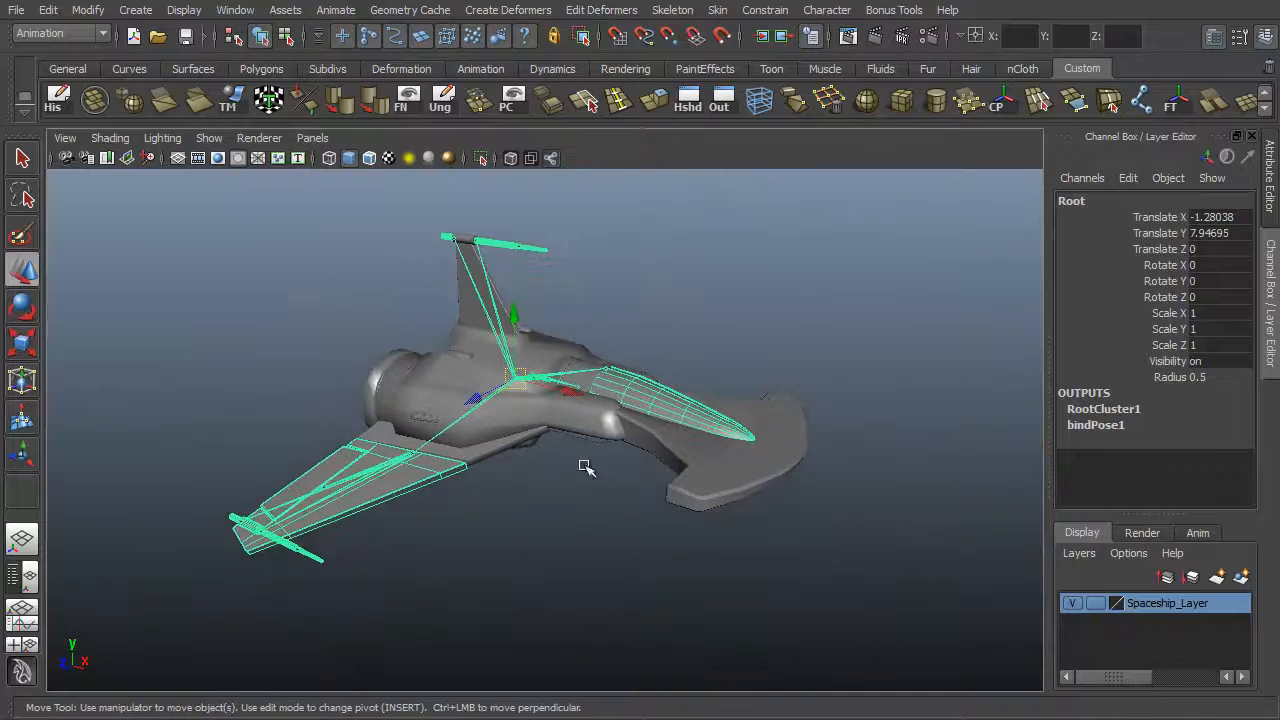
{"action": "left_click", "coordinate": [797, 509]}
{"action": "left_click_drag", "start_coordinate": [797, 509], "coordinate": [484, 463], "text": "alt"}
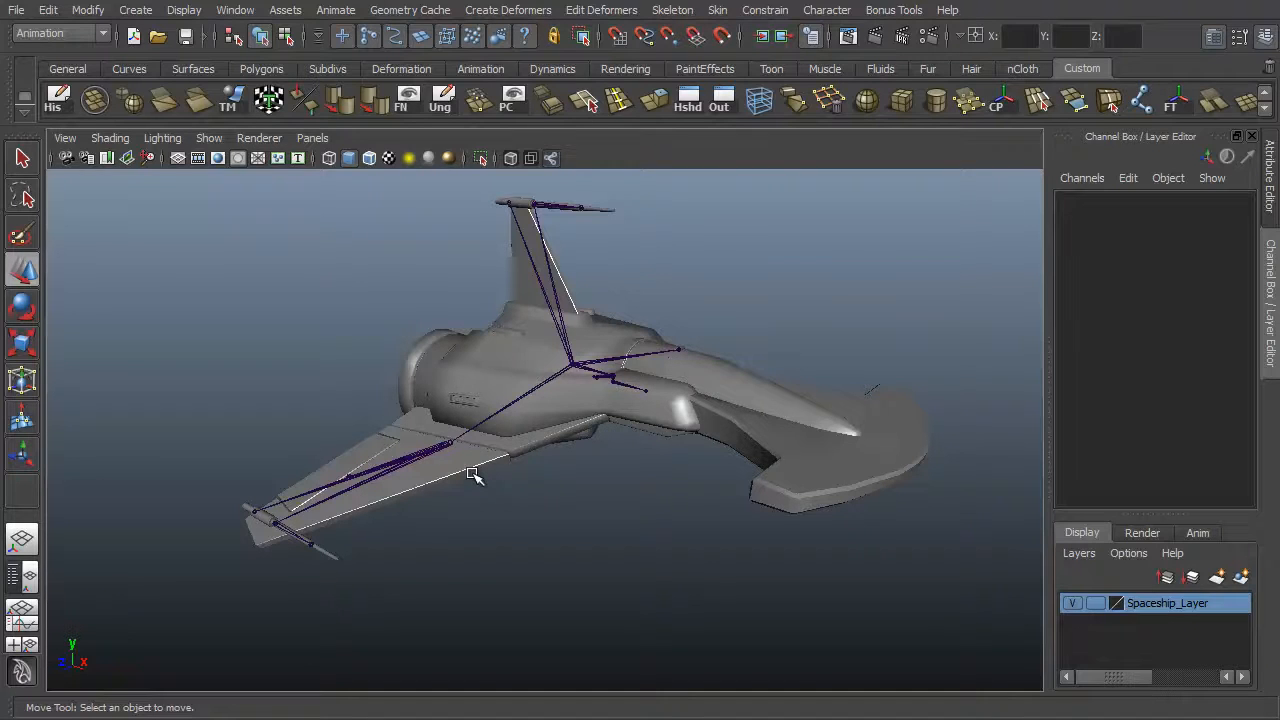
{"action": "left_click", "coordinate": [580, 362]}
{"action": "left_click_drag", "start_coordinate": [698, 393], "coordinate": [505, 307], "text": "alt"}
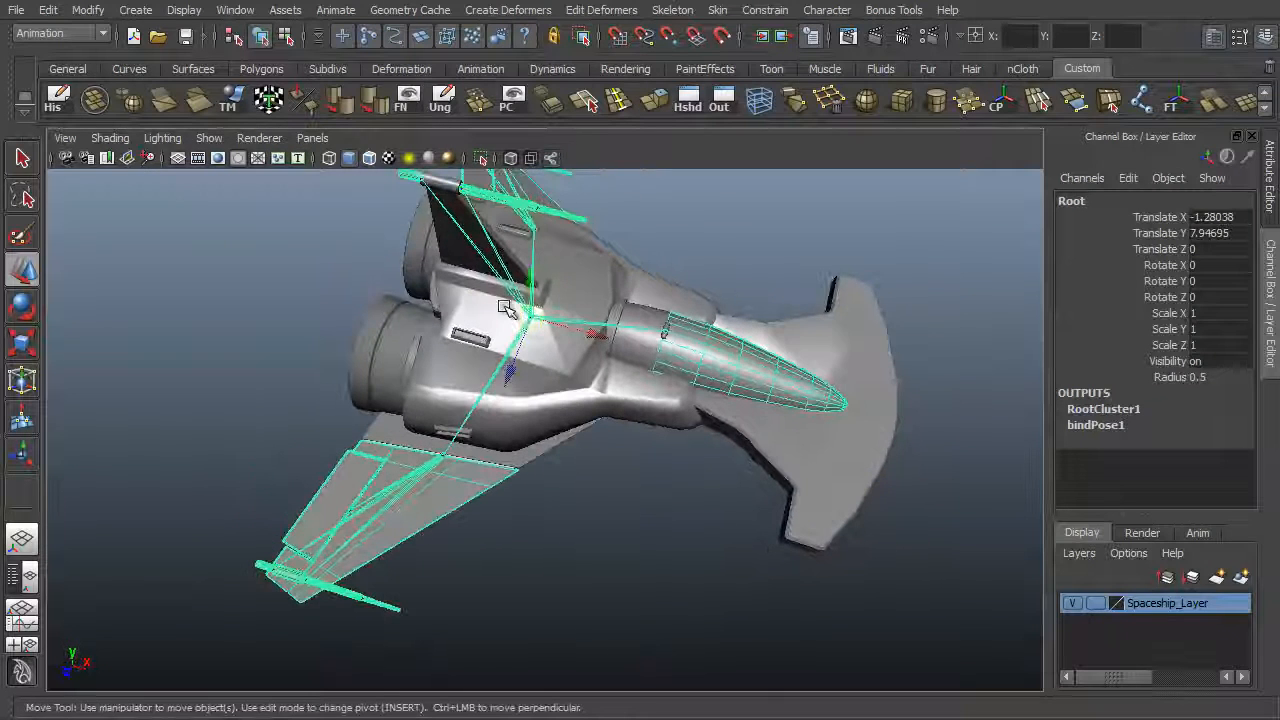
{"action": "left_click_drag", "start_coordinate": [715, 478], "coordinate": [800, 420], "text": "alt"}
{"action": "right_click_drag", "start_coordinate": [780, 430], "coordinate": [597, 454], "text": "alt"}
{"action": "middle_click_drag", "start_coordinate": [597, 454], "coordinate": [669, 456], "text": "alt"}
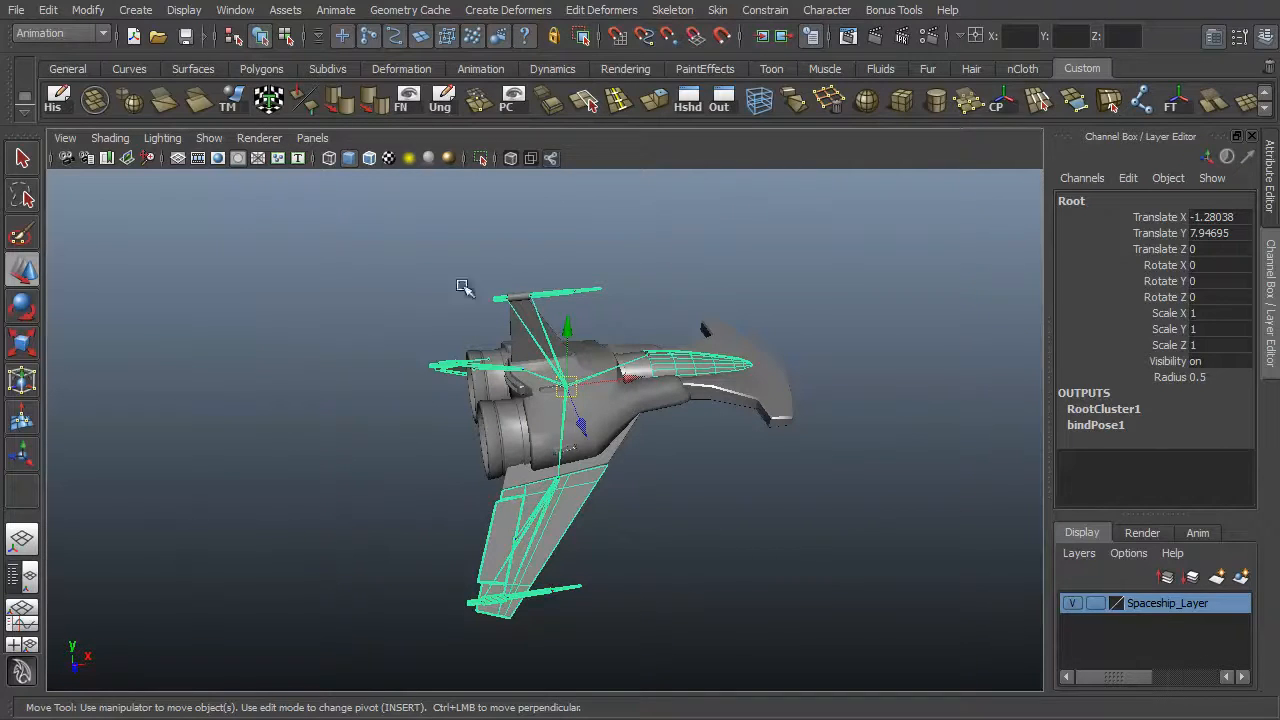
{"action": "left_click_drag", "start_coordinate": [680, 490], "coordinate": [676, 452], "text": "alt"}
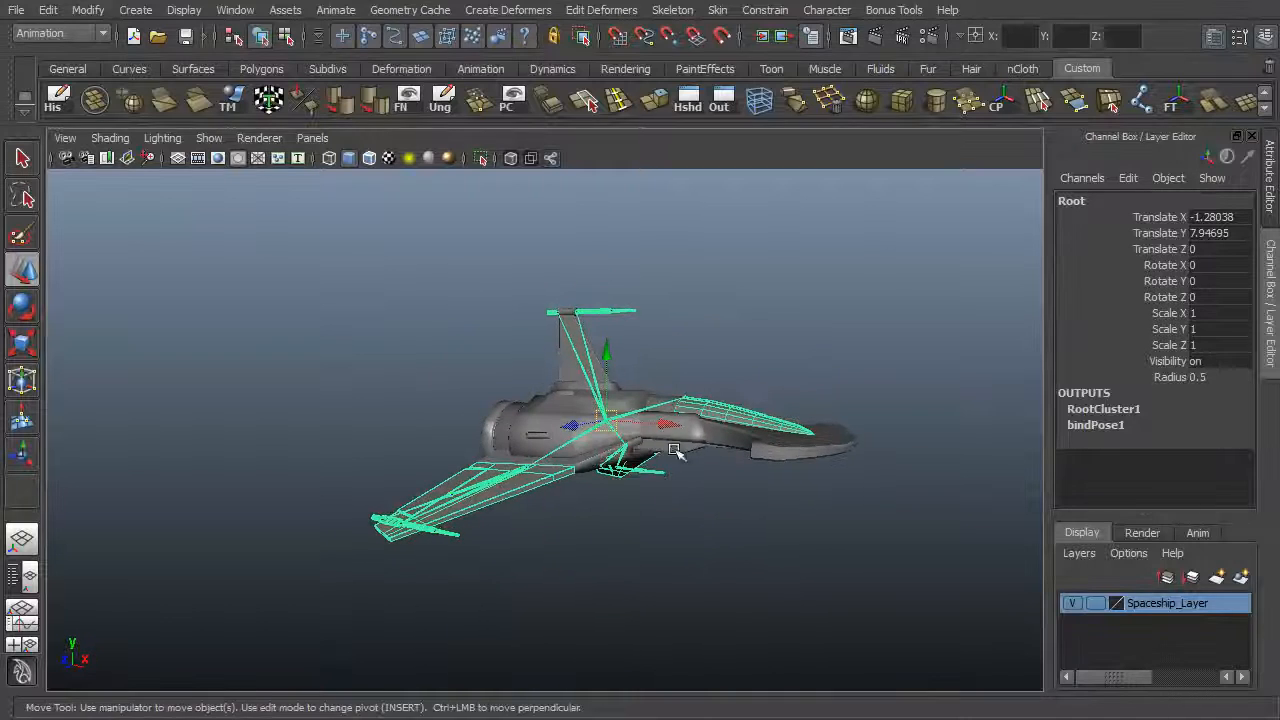
{"action": "left_click_drag", "start_coordinate": [745, 527], "coordinate": [783, 577], "text": "alt"}
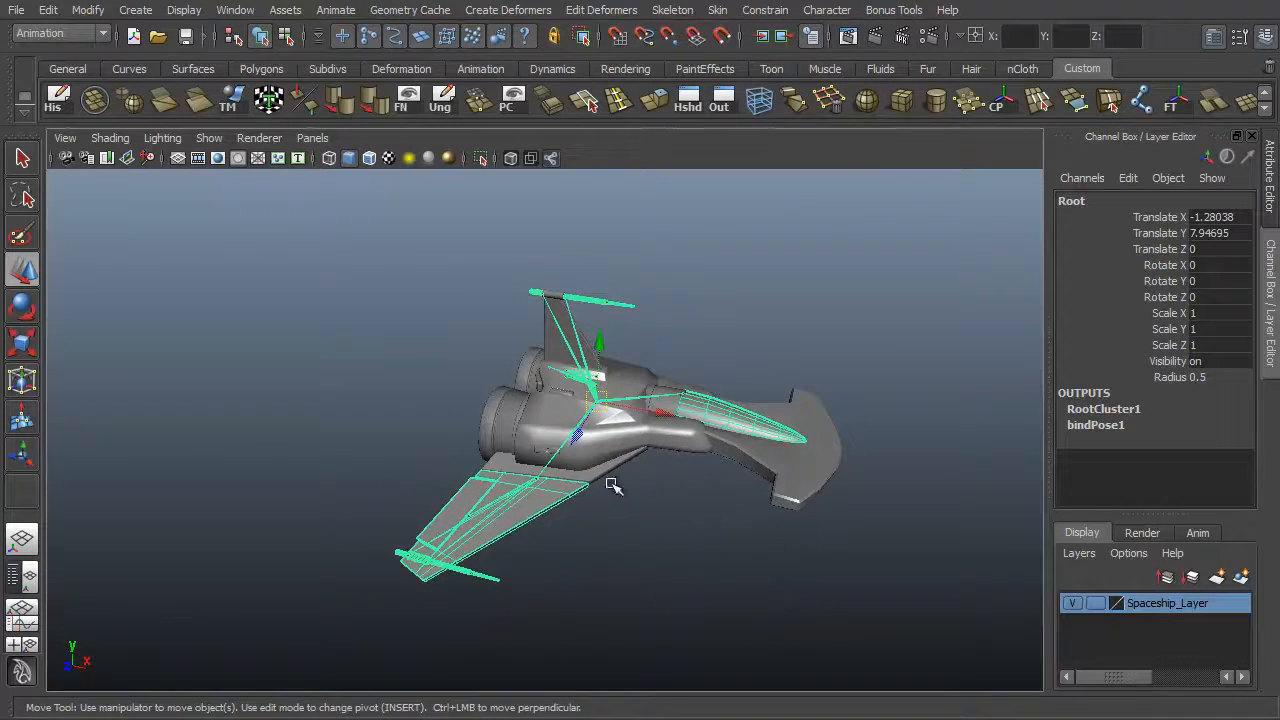
{"action": "left_click_drag", "start_coordinate": [613, 486], "coordinate": [679, 437], "text": "alt"}
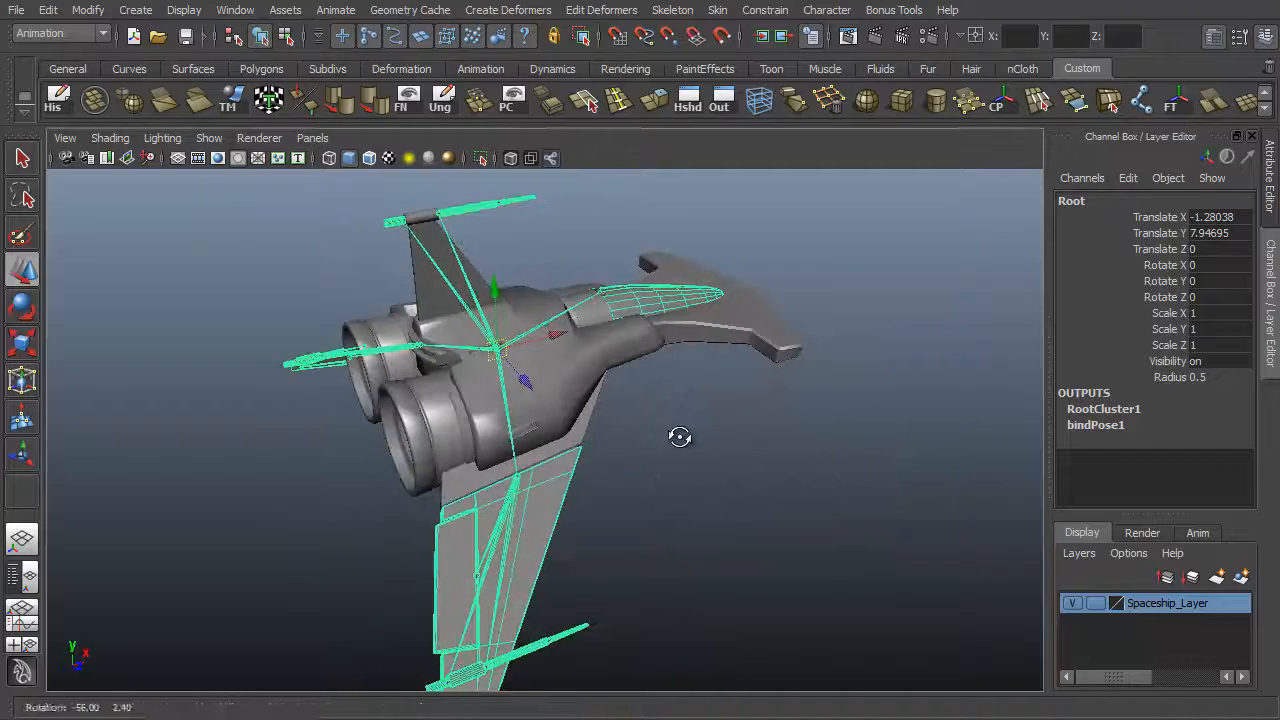
Switch to component selection mode and make handle components selectable instead of miscellaneous components.
{"action": "left_click", "coordinate": [285, 36]}
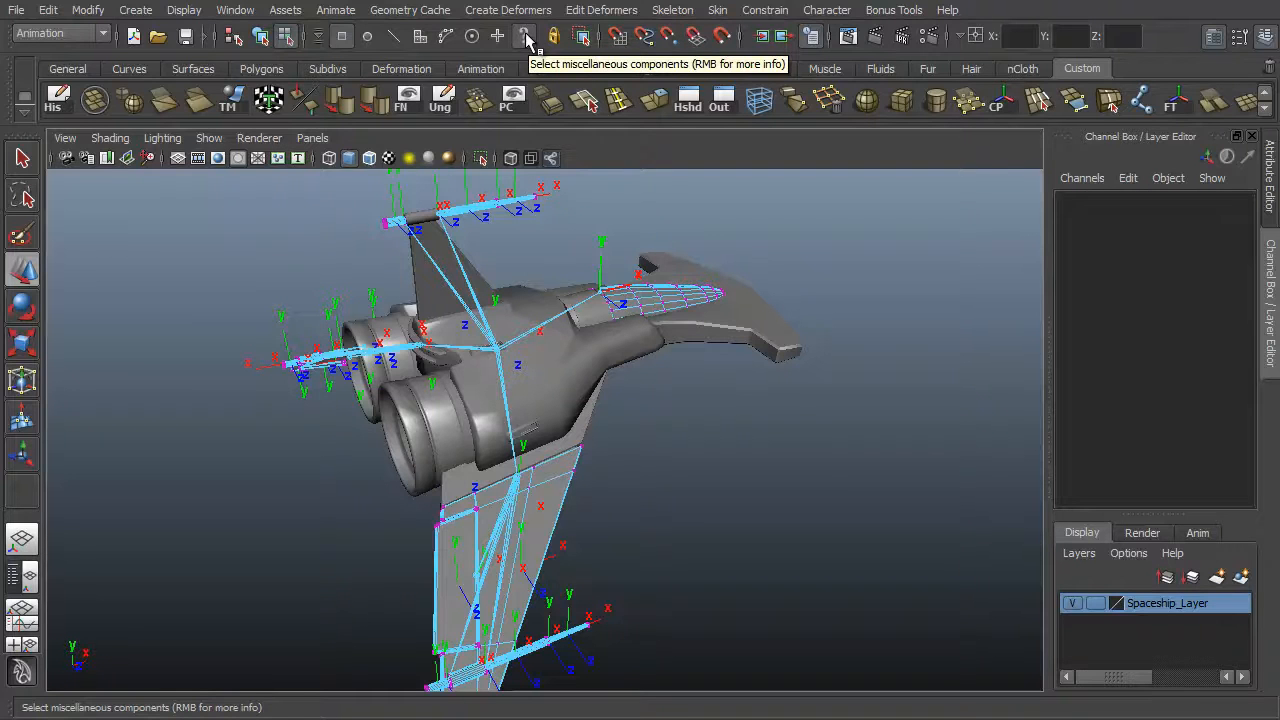
{"action": "left_click", "coordinate": [525, 37]}
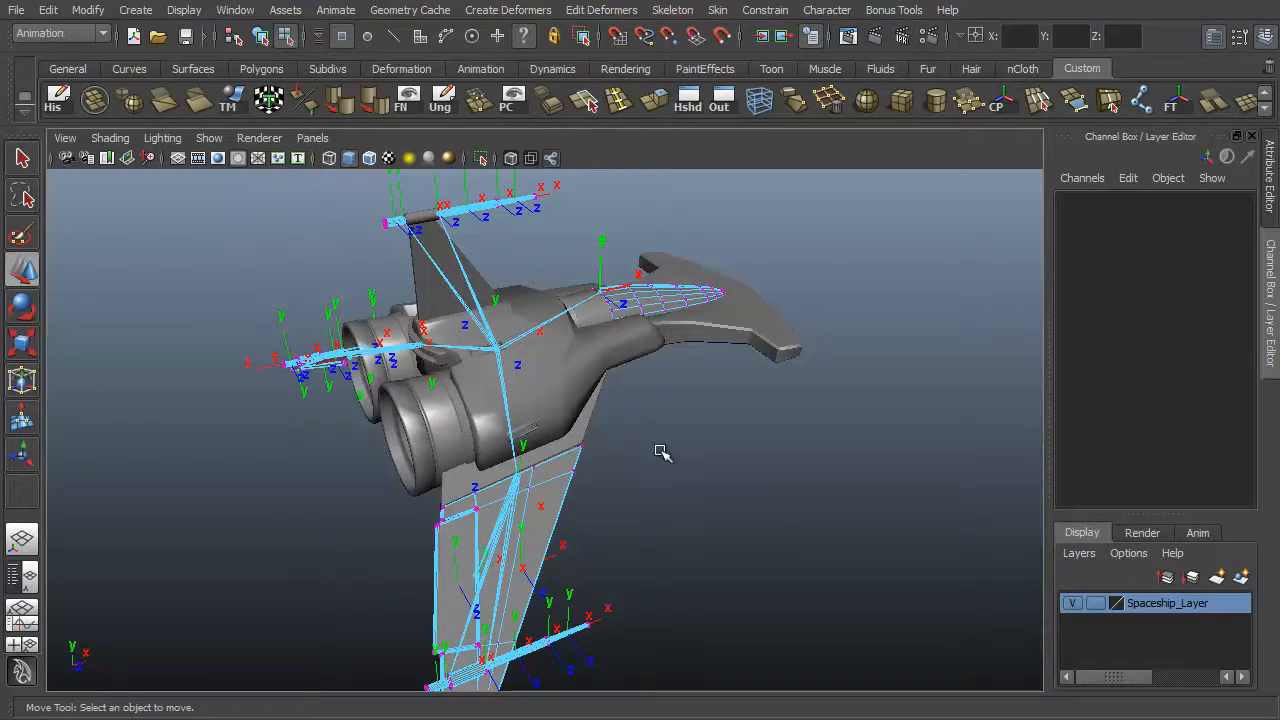
{"action": "left_click_drag", "start_coordinate": [660, 452], "coordinate": [620, 362], "text": "alt"}
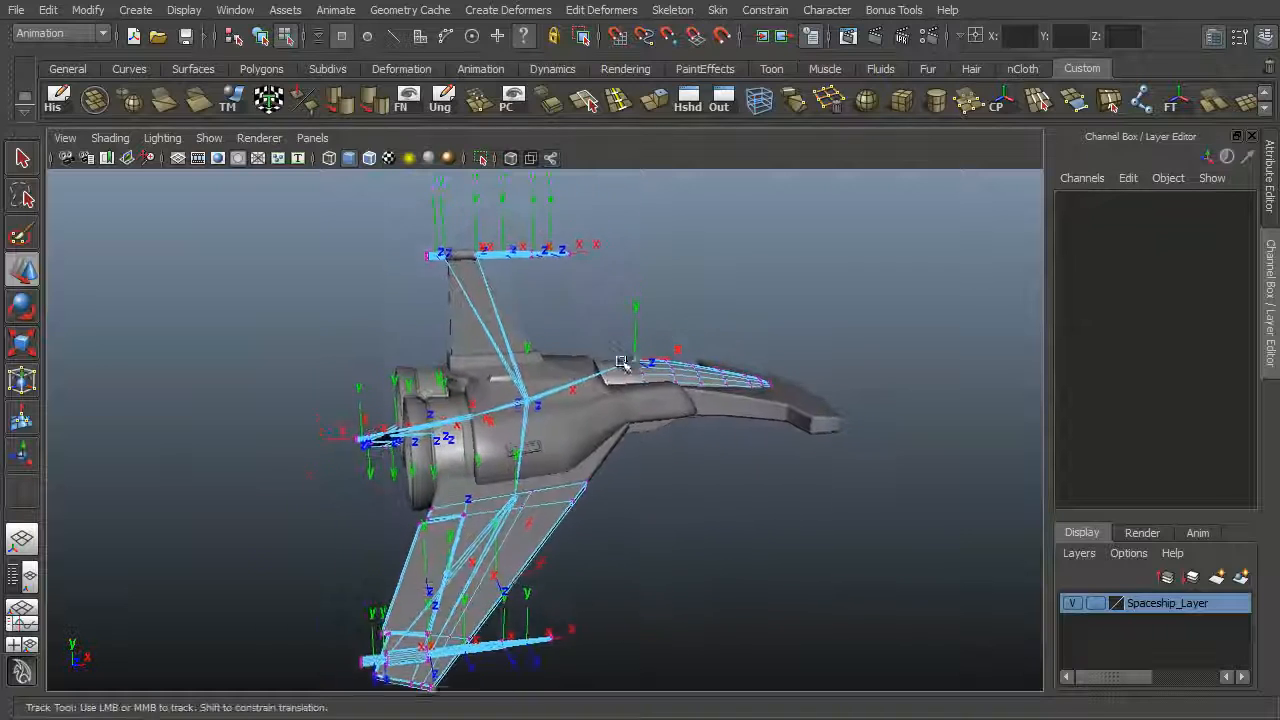
{"action": "right_click_drag", "start_coordinate": [620, 362], "coordinate": [697, 156], "text": "alt"}
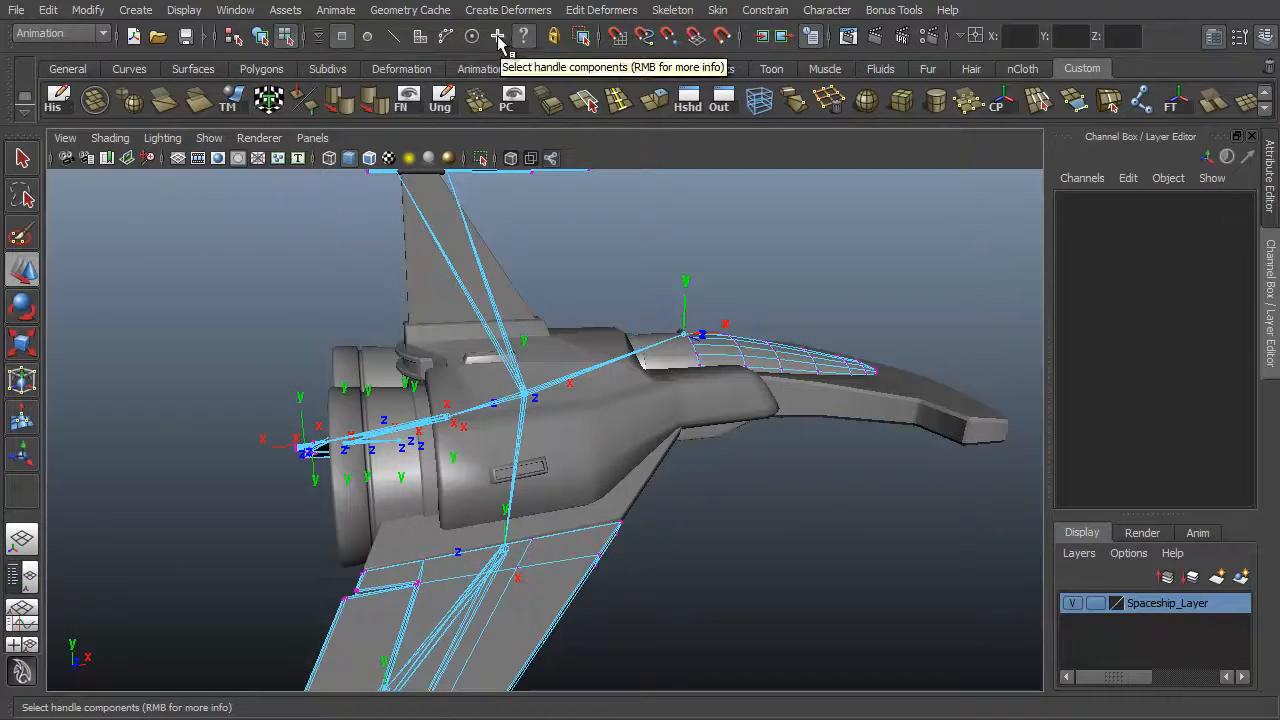
{"action": "left_click", "coordinate": [501, 43]}
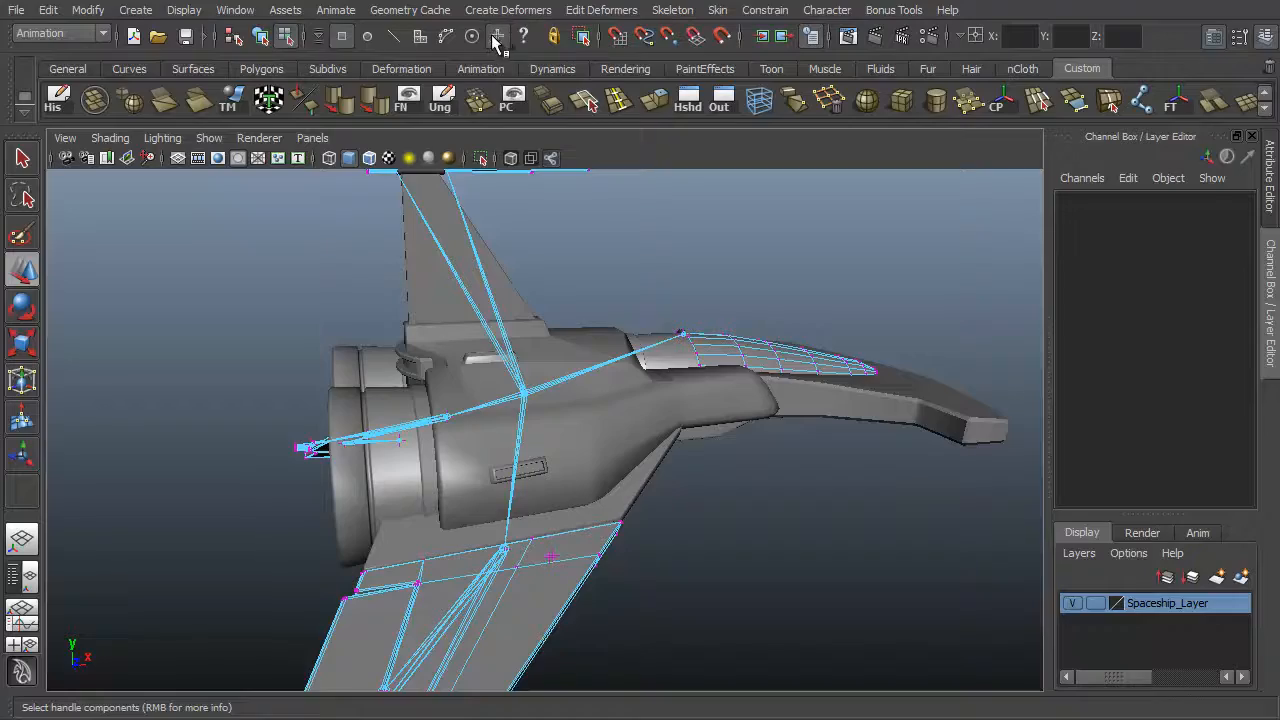
Move the Root joint's selection handle along X to about -21.13, out behind the ship's engines.
{"action": "left_click_drag", "start_coordinate": [580, 330], "coordinate": [718, 475], "text": "alt"}
{"action": "left_click_drag", "start_coordinate": [767, 462], "coordinate": [763, 463], "text": "alt"}
{"action": "middle_click_drag", "start_coordinate": [395, 368], "coordinate": [497, 457], "text": "alt"}
{"action": "left_click_drag", "start_coordinate": [497, 457], "coordinate": [394, 457], "text": "alt"}
{"action": "right_click_drag", "start_coordinate": [394, 457], "coordinate": [717, 458], "text": "alt"}
{"action": "left_click_drag", "start_coordinate": [717, 458], "coordinate": [451, 511], "text": "alt"}
{"action": "right_click_drag", "start_coordinate": [451, 511], "coordinate": [891, 466], "text": "alt"}
{"action": "left_click_drag", "start_coordinate": [566, 411], "coordinate": [550, 454], "text": "alt"}
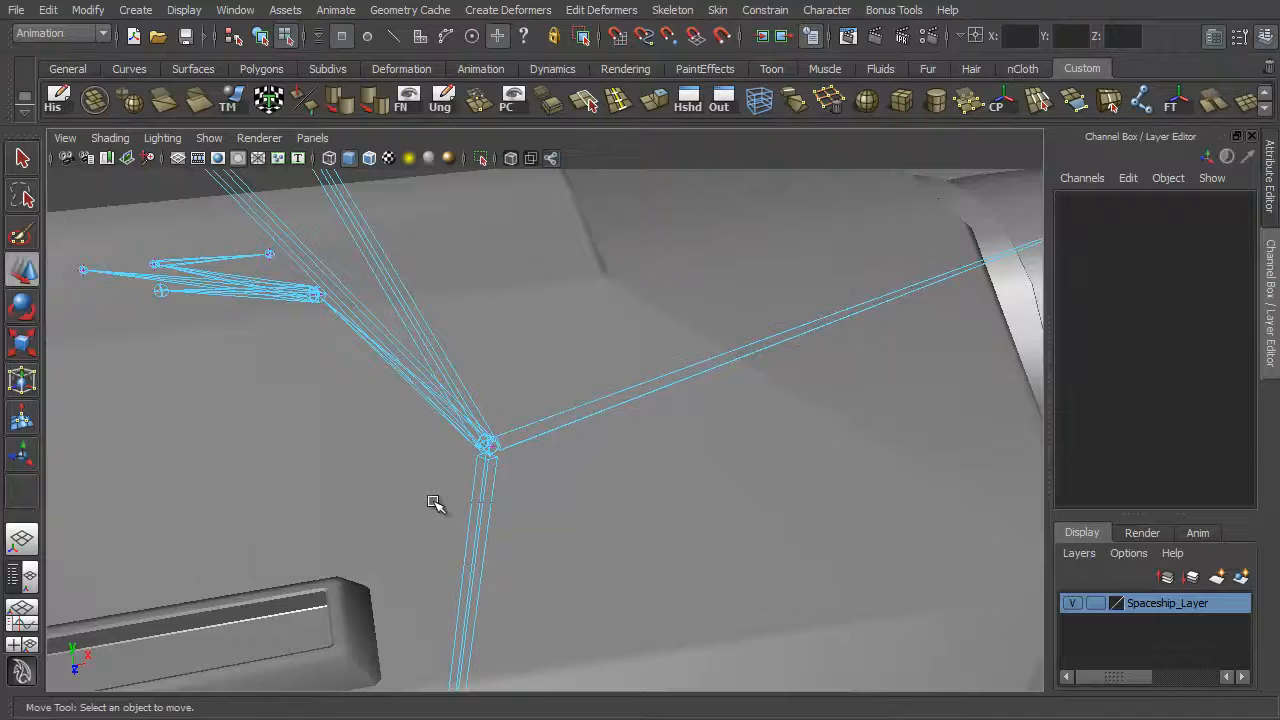
{"action": "left_click_drag", "start_coordinate": [433, 502], "coordinate": [433, 503]}
{"action": "left_click_drag", "start_coordinate": [760, 494], "coordinate": [666, 503], "text": "alt"}
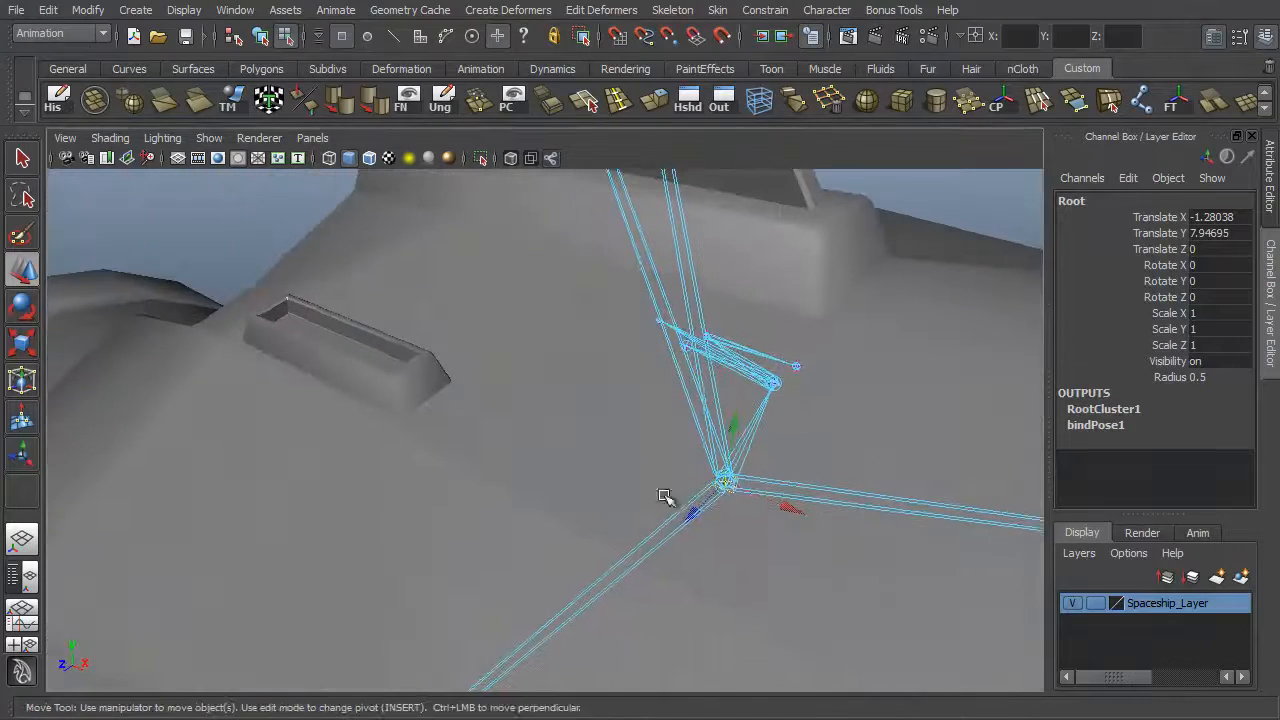
{"action": "left_click_drag", "start_coordinate": [612, 468], "coordinate": [766, 354], "text": "alt"}
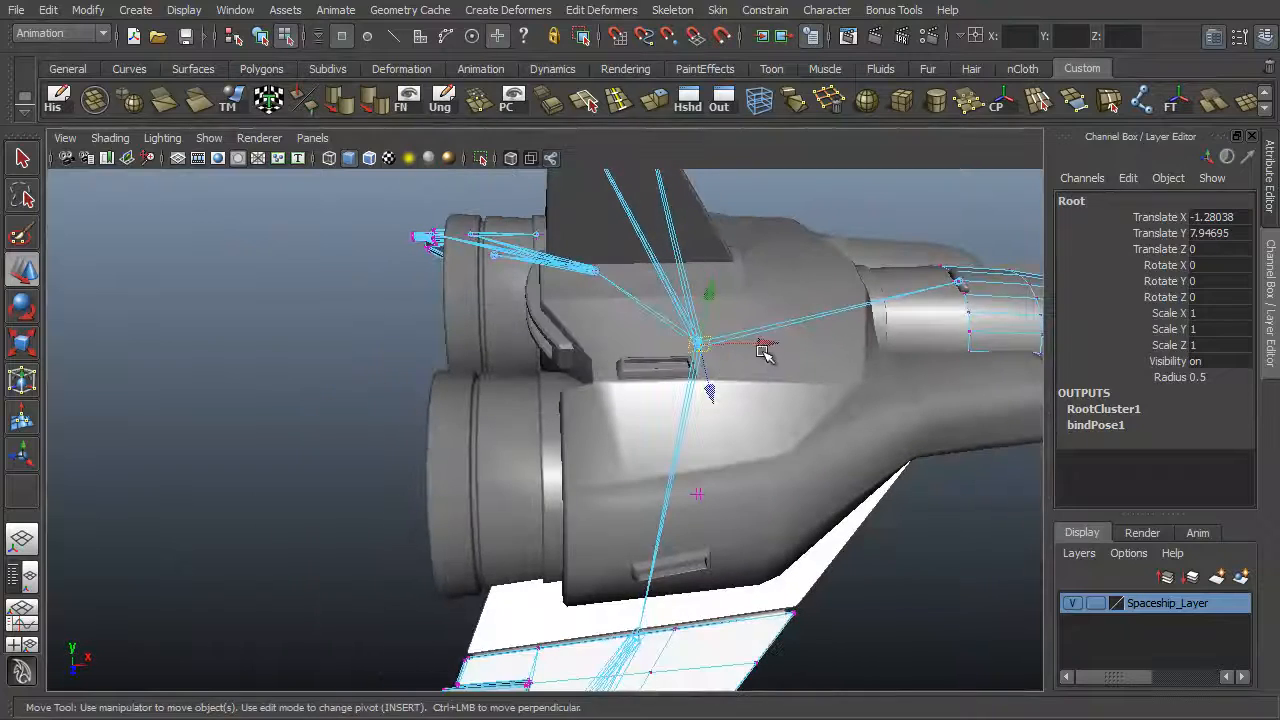
{"action": "middle_click_drag", "start_coordinate": [312, 315], "coordinate": [250, 320]}
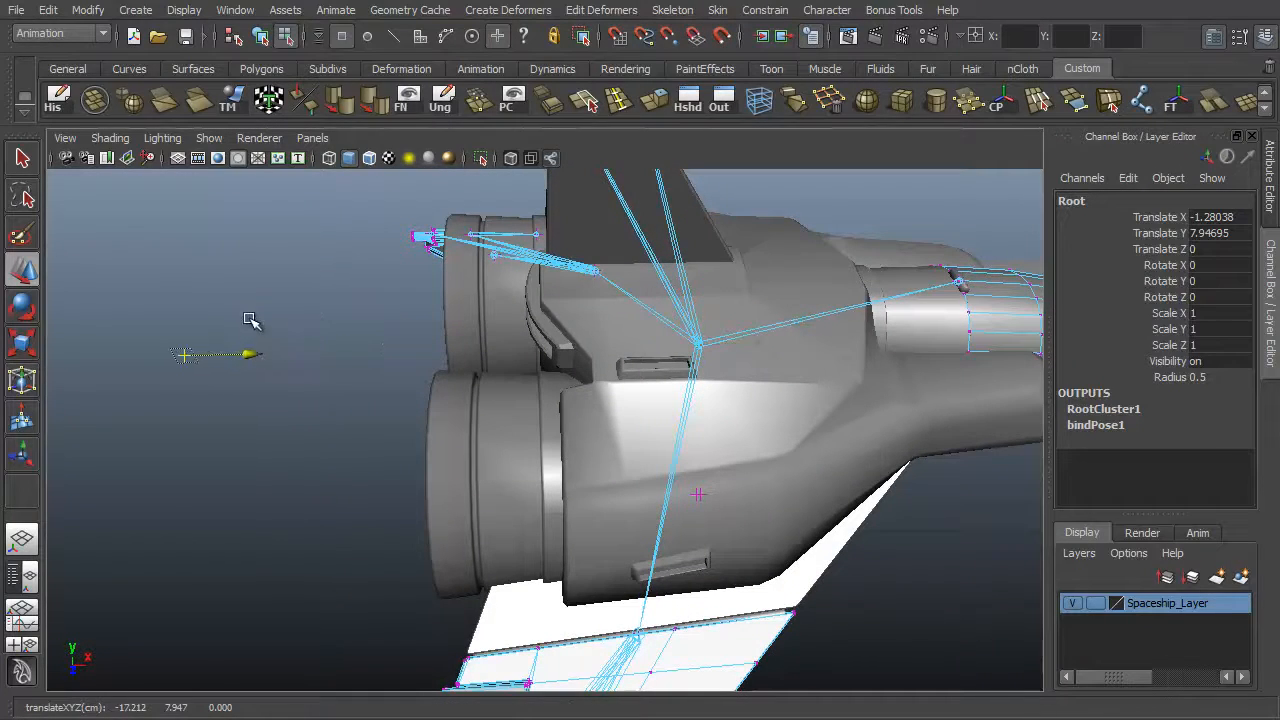
{"action": "left_click_drag", "start_coordinate": [306, 368], "coordinate": [463, 415], "text": "alt"}
{"action": "middle_click_drag", "start_coordinate": [420, 426], "coordinate": [346, 446]}
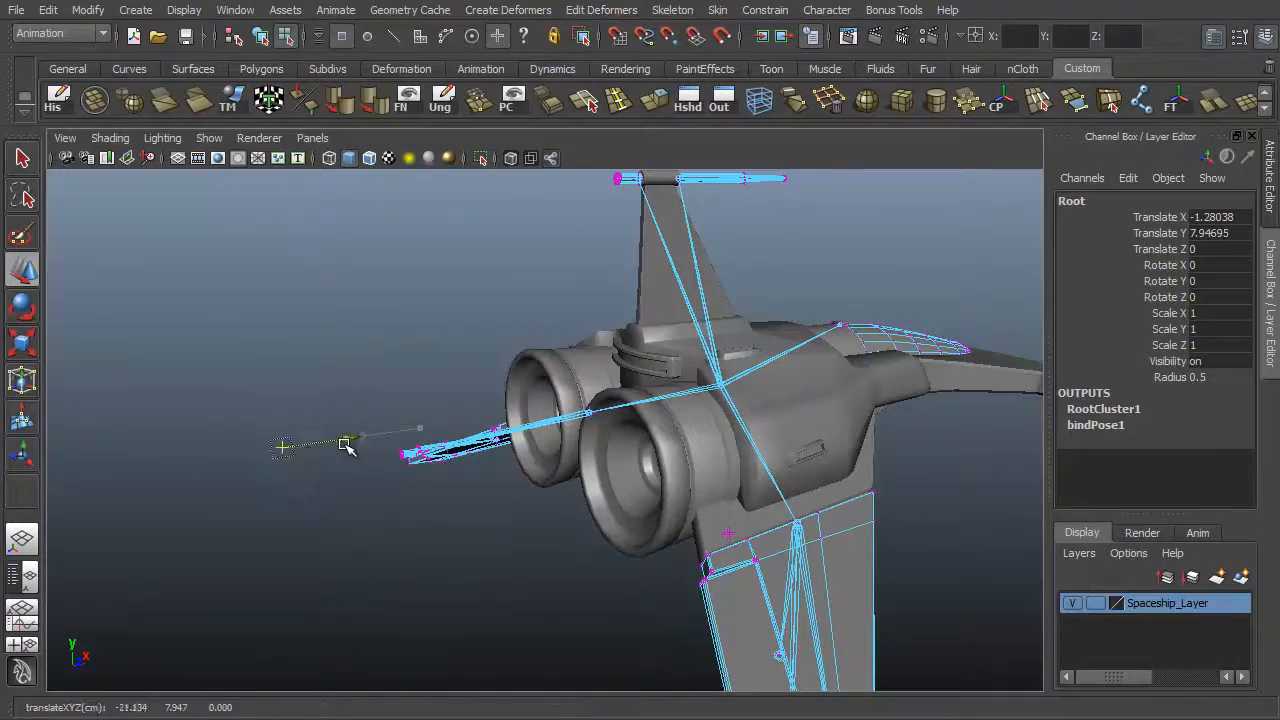
{"action": "left_click_drag", "start_coordinate": [358, 450], "coordinate": [697, 310], "text": "alt"}
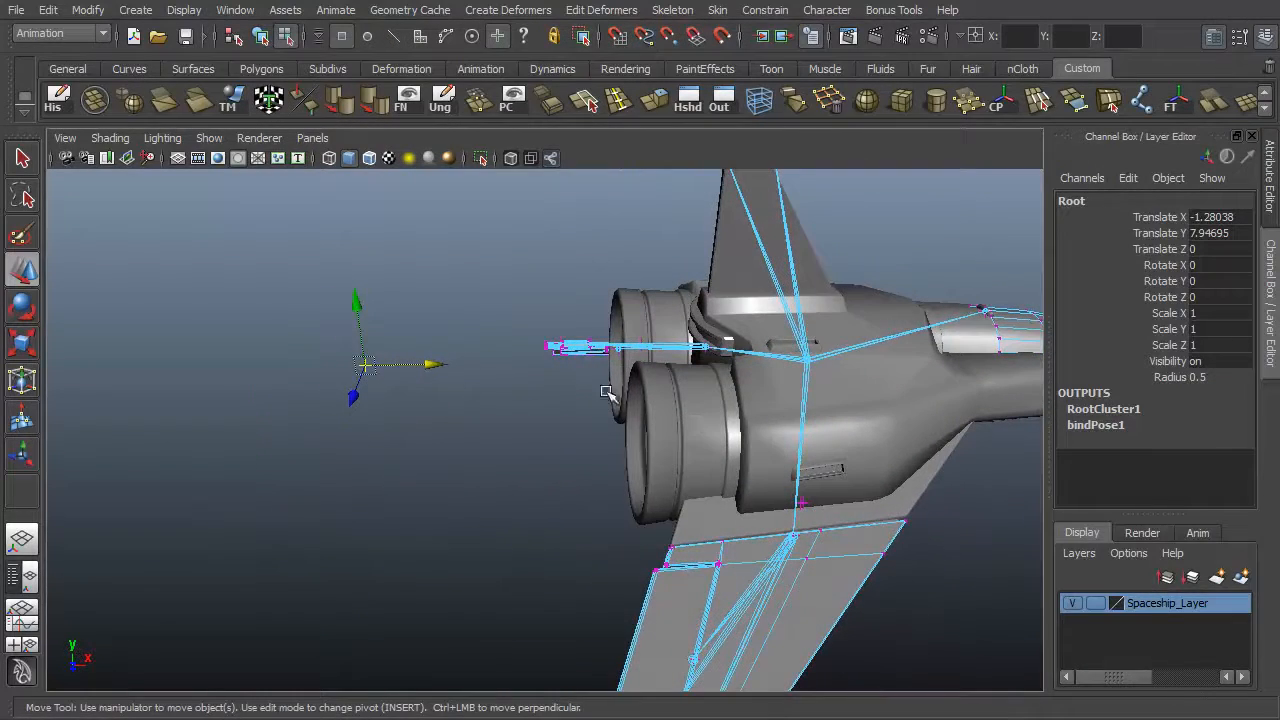
{"action": "left_click_drag", "start_coordinate": [524, 421], "coordinate": [646, 434], "text": "alt"}
Return to object selection mode and turn on the display of the Root joint's selection handle.
{"action": "key", "text": "F8"}
{"action": "left_click_drag", "start_coordinate": [491, 409], "coordinate": [446, 393], "text": "alt"}
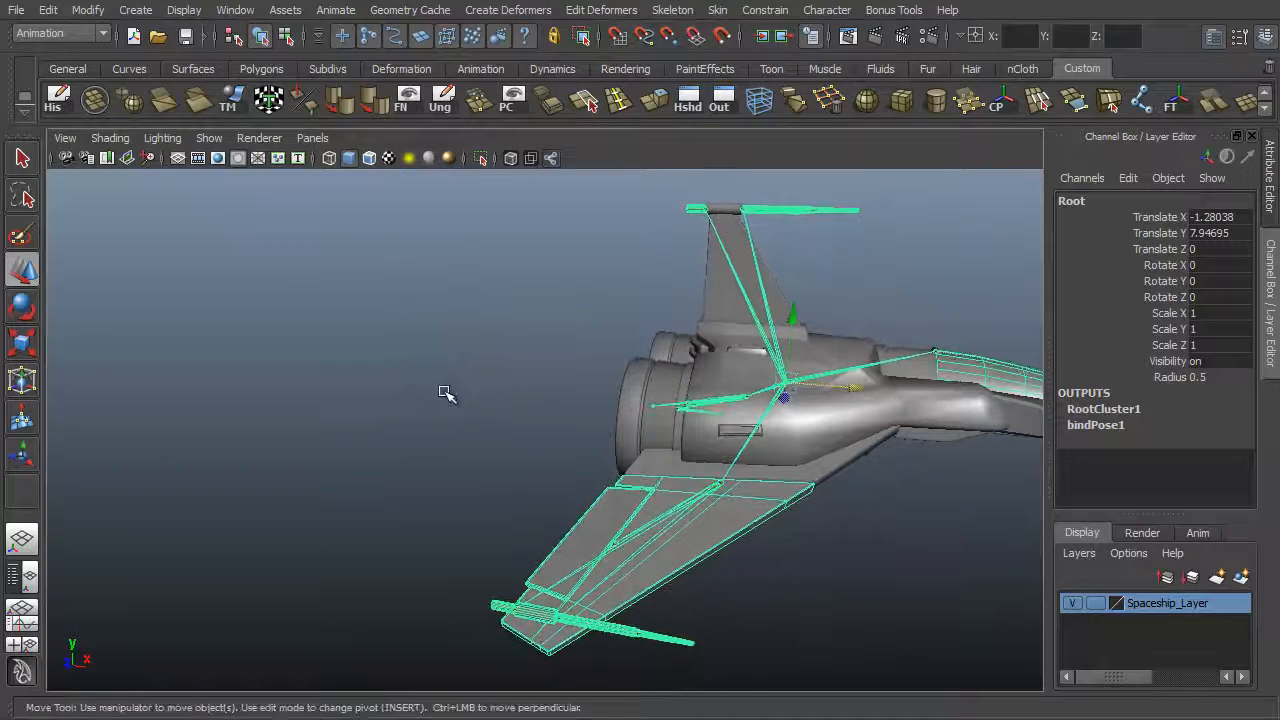
{"action": "left_click", "coordinate": [196, 11]}
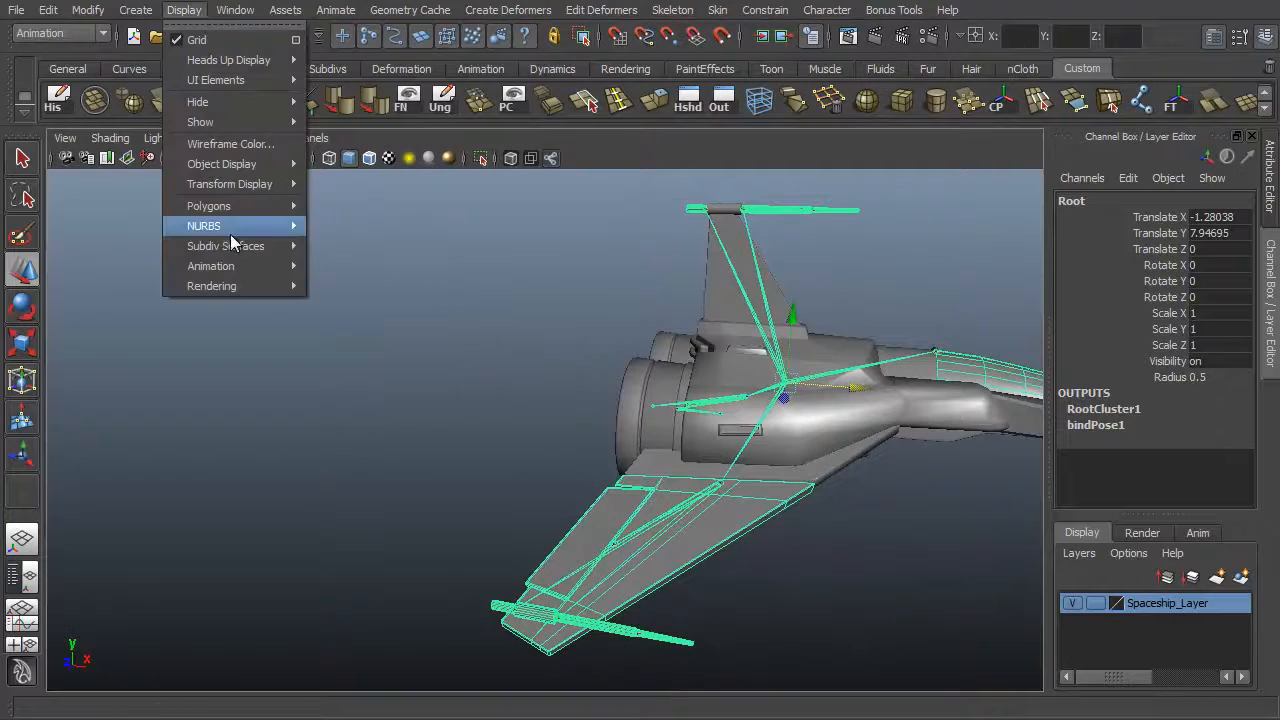
{"action": "left_click", "coordinate": [370, 252]}
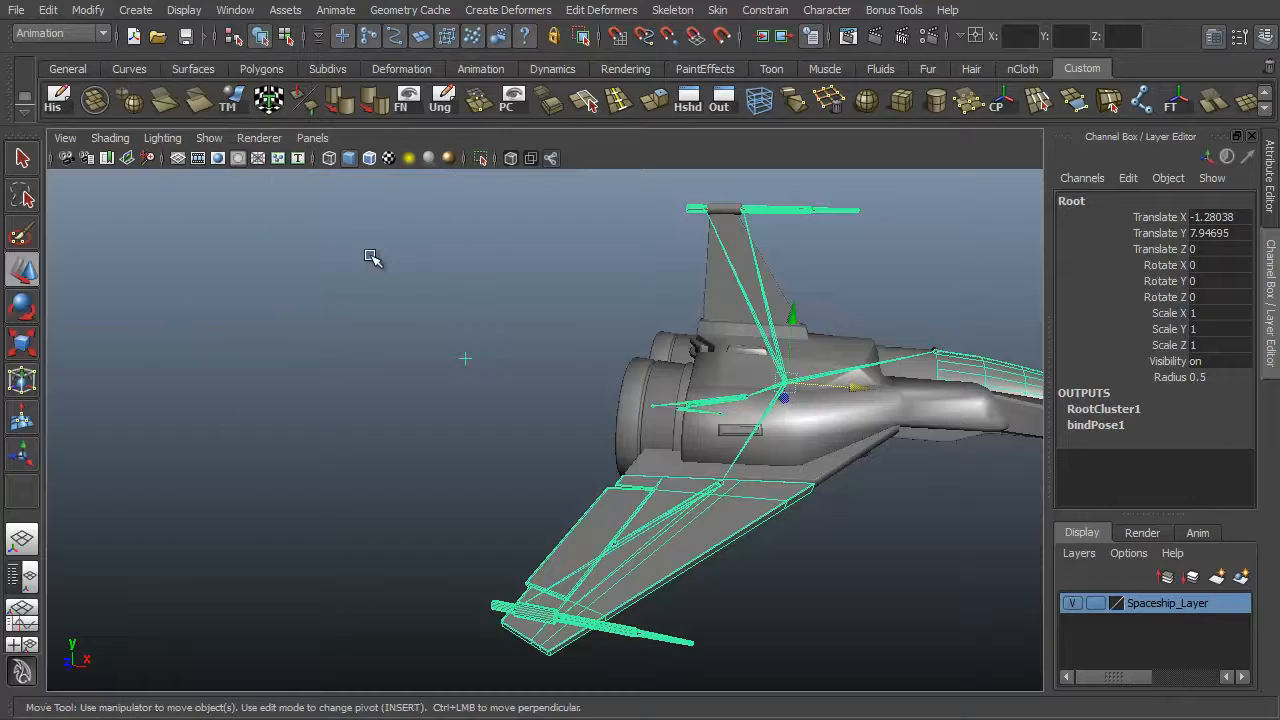
{"action": "left_click_drag", "start_coordinate": [286, 402], "coordinate": [386, 416], "text": "alt"}
Clear the selection and select the Root joint through its selection handle behind the ship as a test.
{"action": "left_click", "coordinate": [361, 361]}
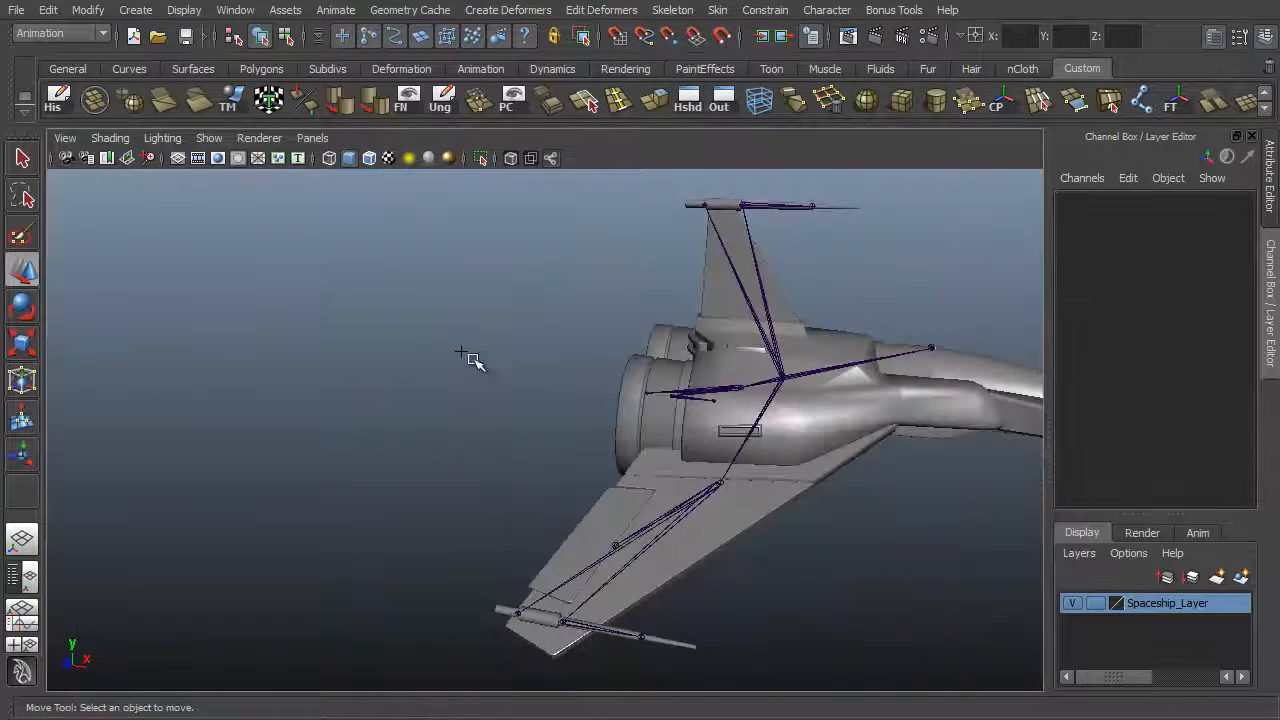
{"action": "left_click", "coordinate": [467, 356]}
{"action": "left_click_drag", "start_coordinate": [513, 402], "coordinate": [306, 306], "text": "alt"}
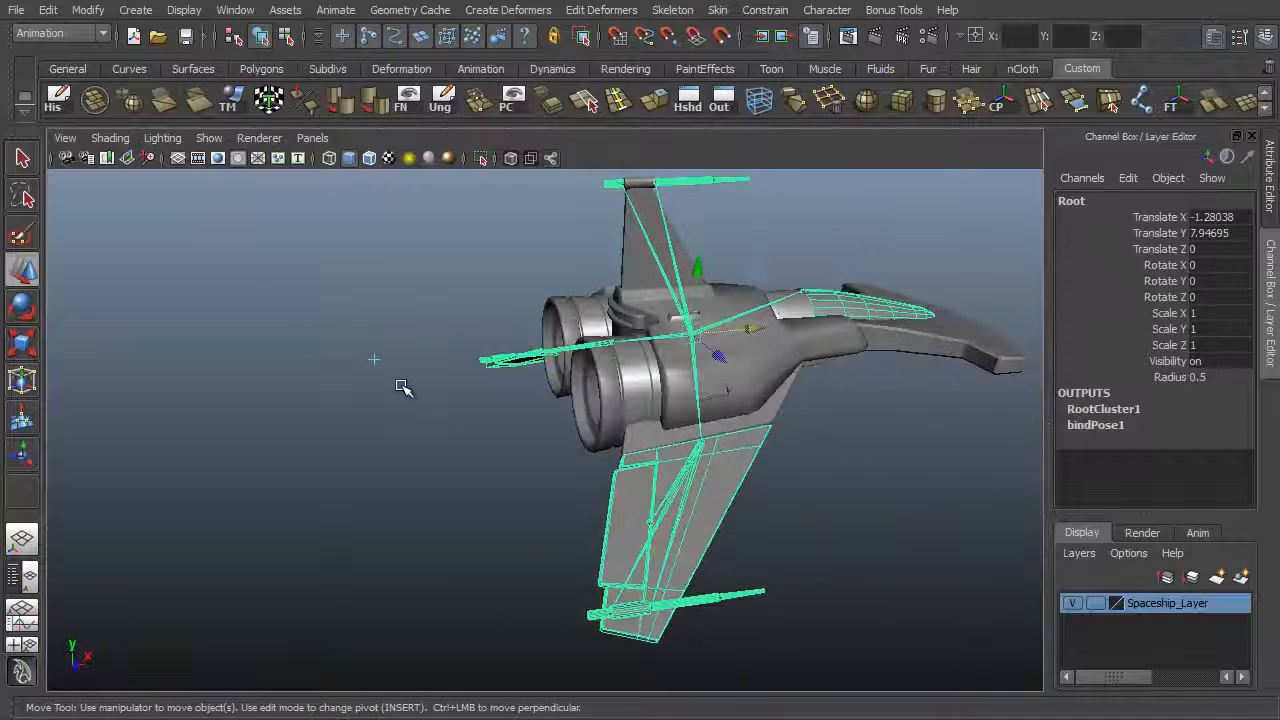
{"action": "left_click_drag", "start_coordinate": [803, 412], "coordinate": [800, 385], "text": "alt"}
{"action": "scroll", "coordinate": [623, 377], "scroll_direction": "down", "scroll_amount": 3}
{"action": "left_click_drag", "start_coordinate": [623, 377], "coordinate": [665, 420], "text": "alt"}
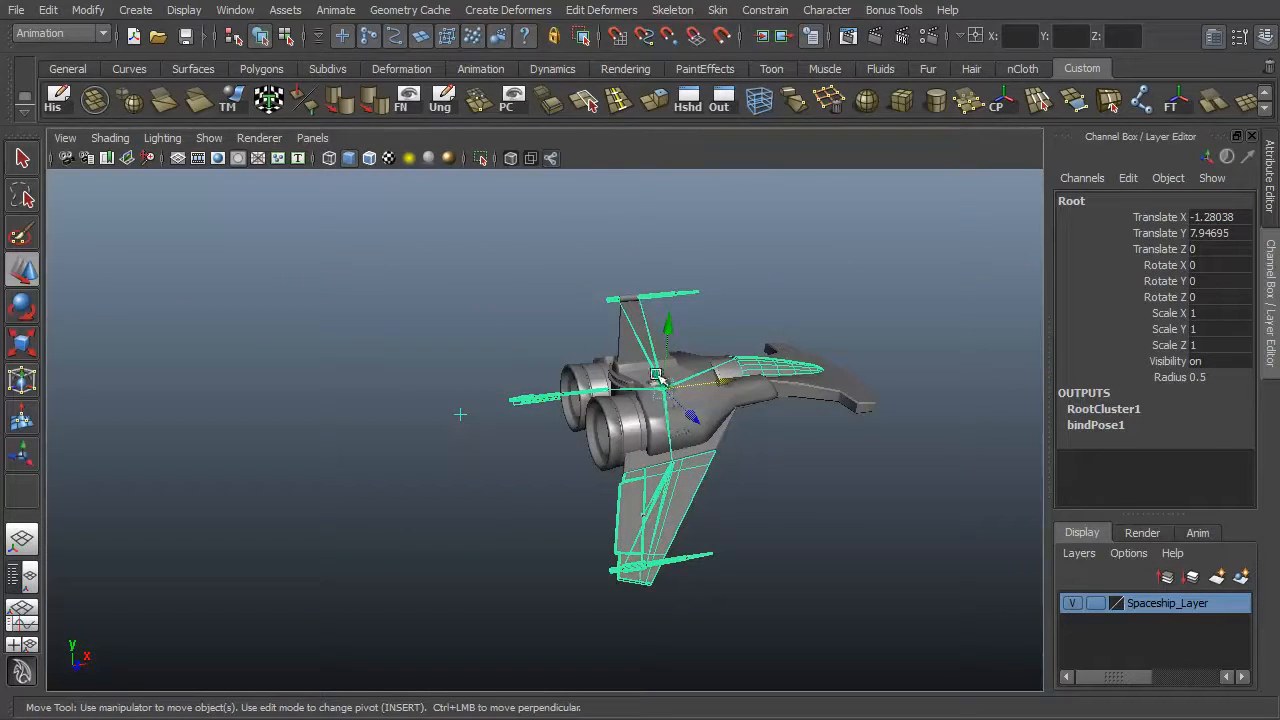
Deselect the Root joint and hide all joints in the viewport.
{"action": "left_click", "coordinate": [480, 540]}
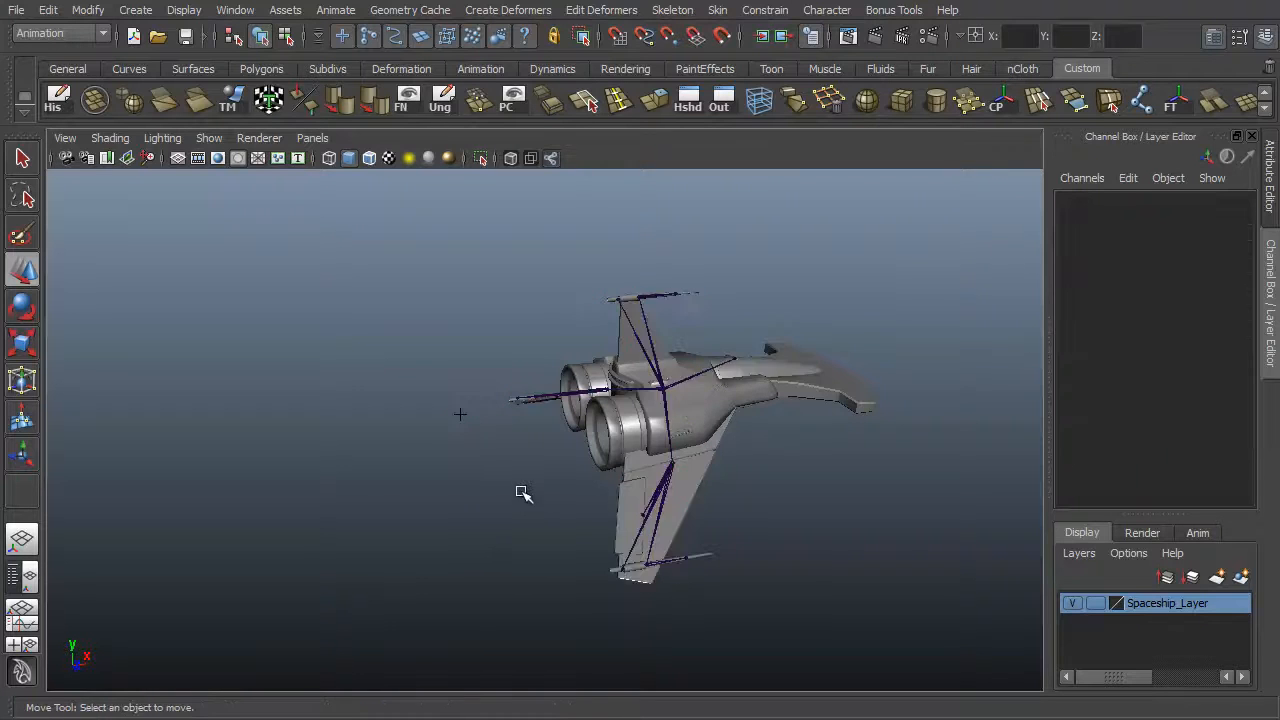
{"action": "left_click_drag", "start_coordinate": [523, 494], "coordinate": [470, 460], "text": "alt"}
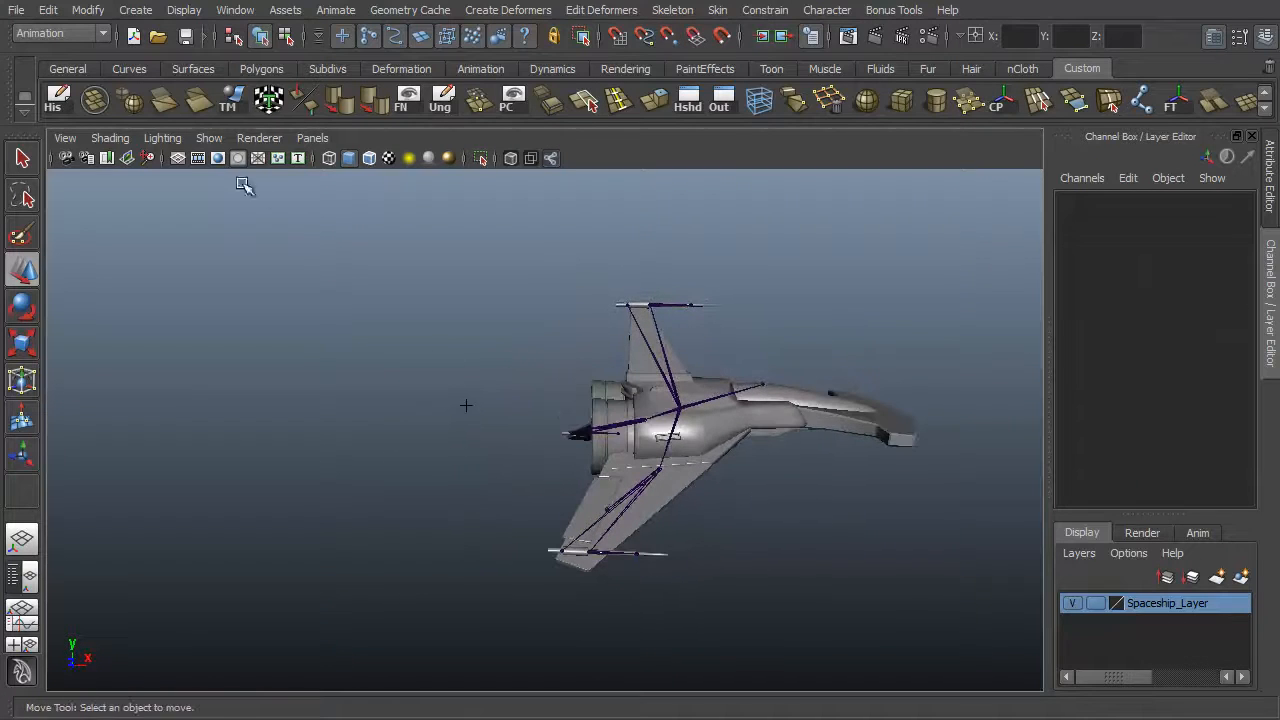
{"action": "left_click", "coordinate": [209, 138]}
{"action": "left_click", "coordinate": [253, 368]}
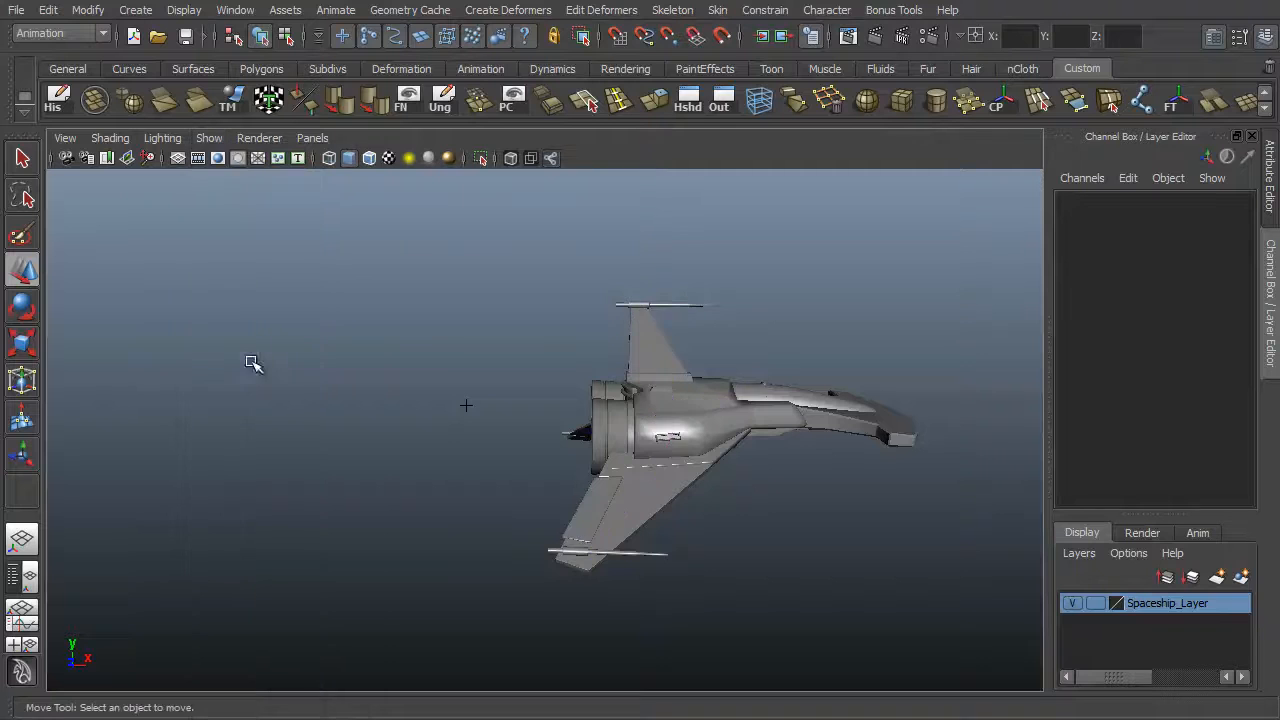
Select the Root joint by its handle, try moving the whole ship to about X -5.27, Y 11.40, undo the move and deselect.
{"action": "mouse_move", "coordinate": [251, 363]}
{"action": "left_mouse_down", "text": "alt"}
{"action": "mouse_move", "coordinate": [500, 449]}
{"action": "mouse_move", "coordinate": [406, 529]}
{"action": "mouse_move", "coordinate": [599, 468]}
{"action": "mouse_move", "coordinate": [480, 360]}
{"action": "mouse_move", "coordinate": [510, 392]}
{"action": "left_mouse_up", "text": "alt"}
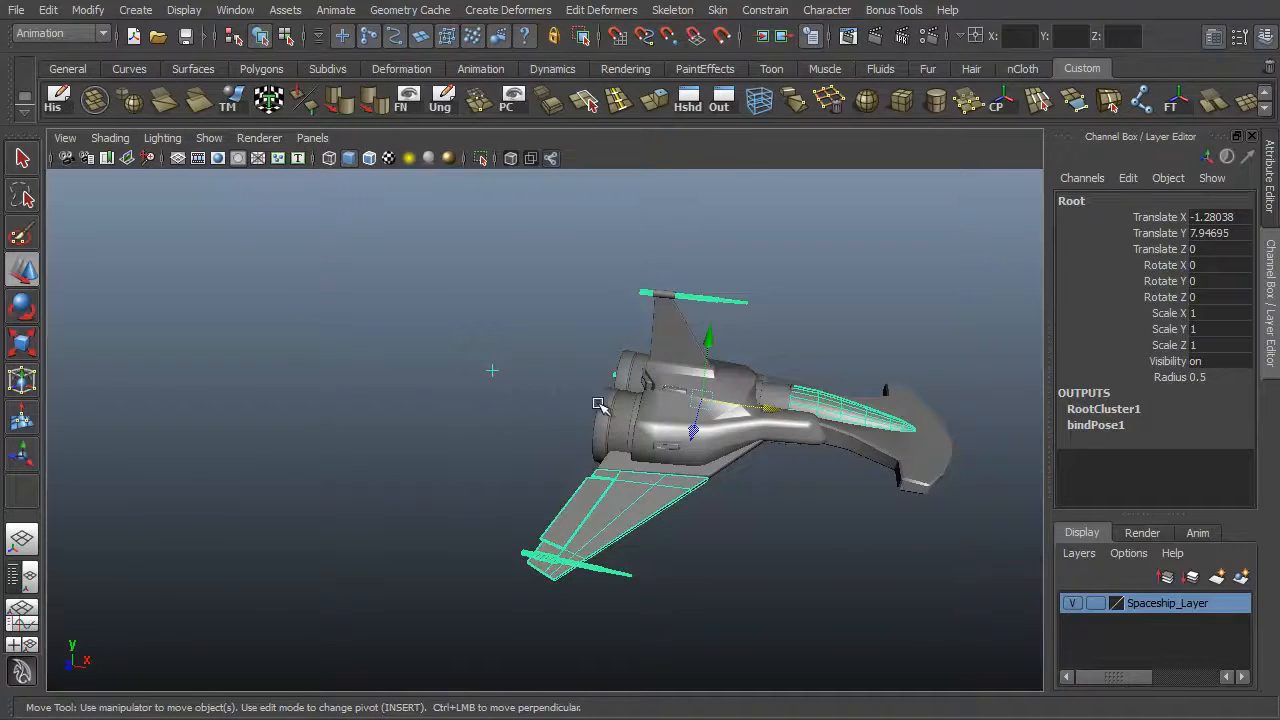
{"action": "left_click_drag", "start_coordinate": [598, 404], "coordinate": [314, 380], "text": "alt"}
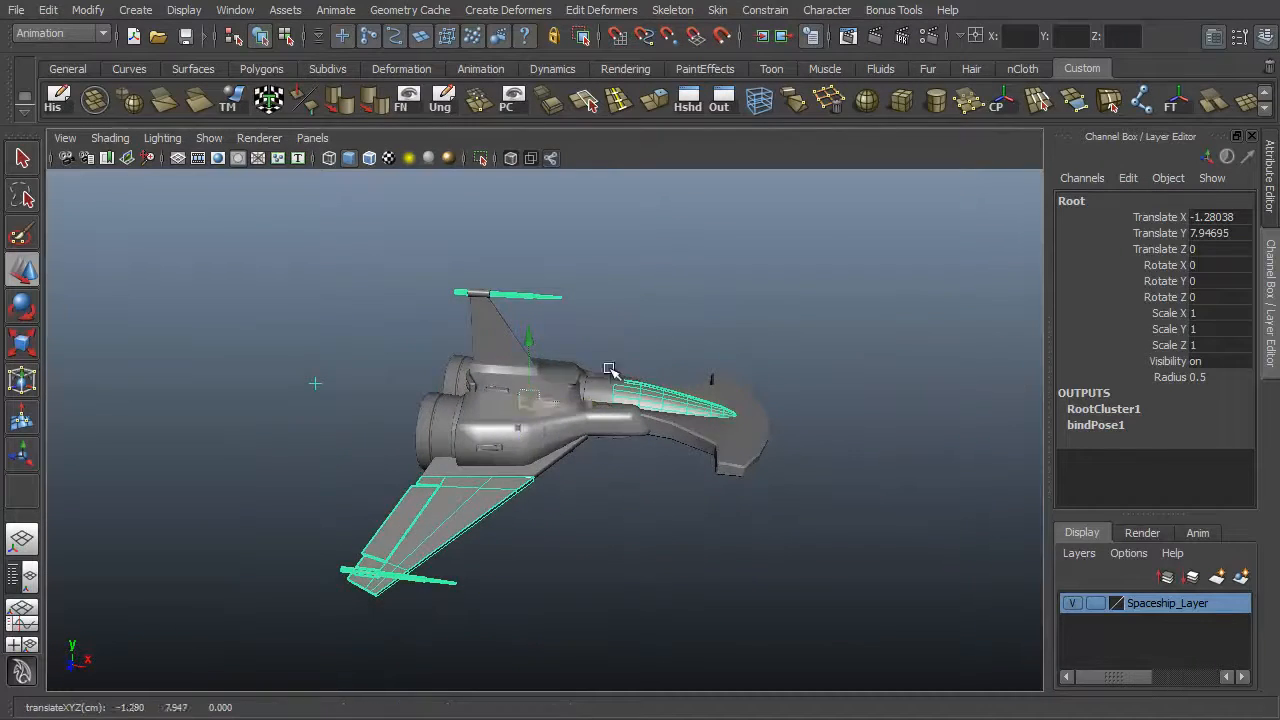
{"action": "middle_click_drag", "start_coordinate": [609, 369], "coordinate": [711, 463]}
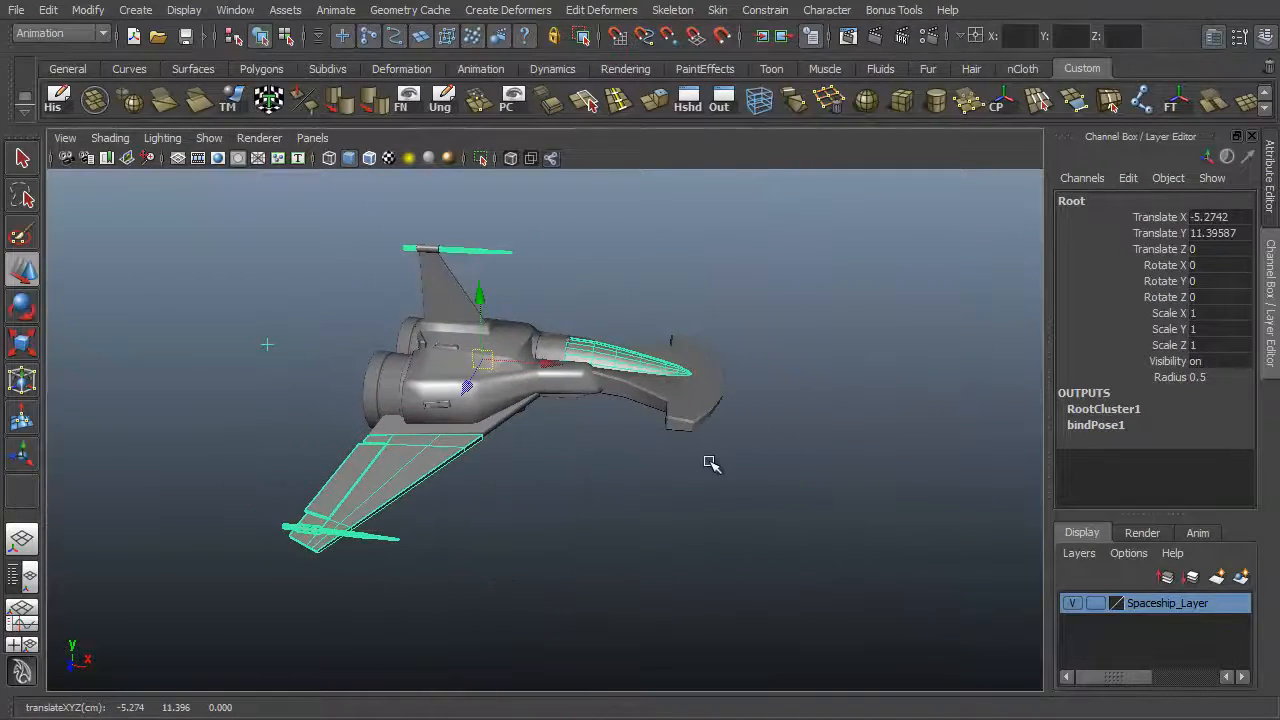
{"action": "key", "text": "ctrl+z"}
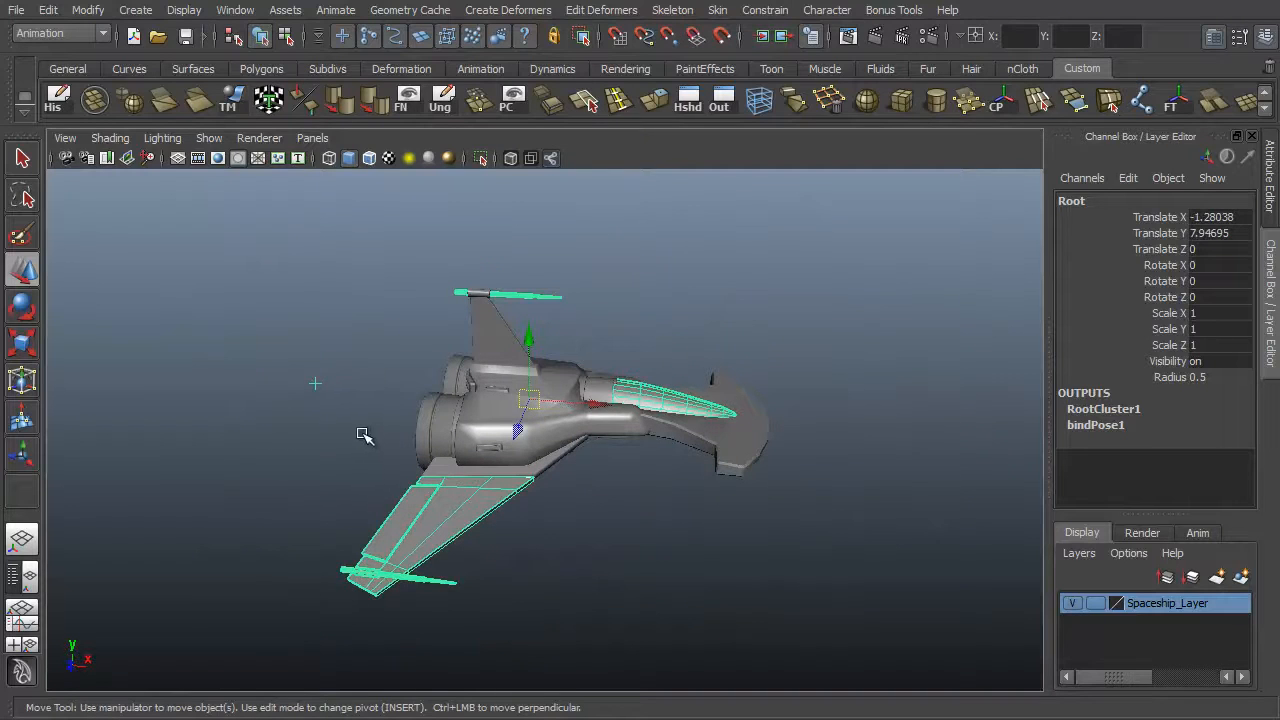
{"action": "left_click", "coordinate": [352, 359]}
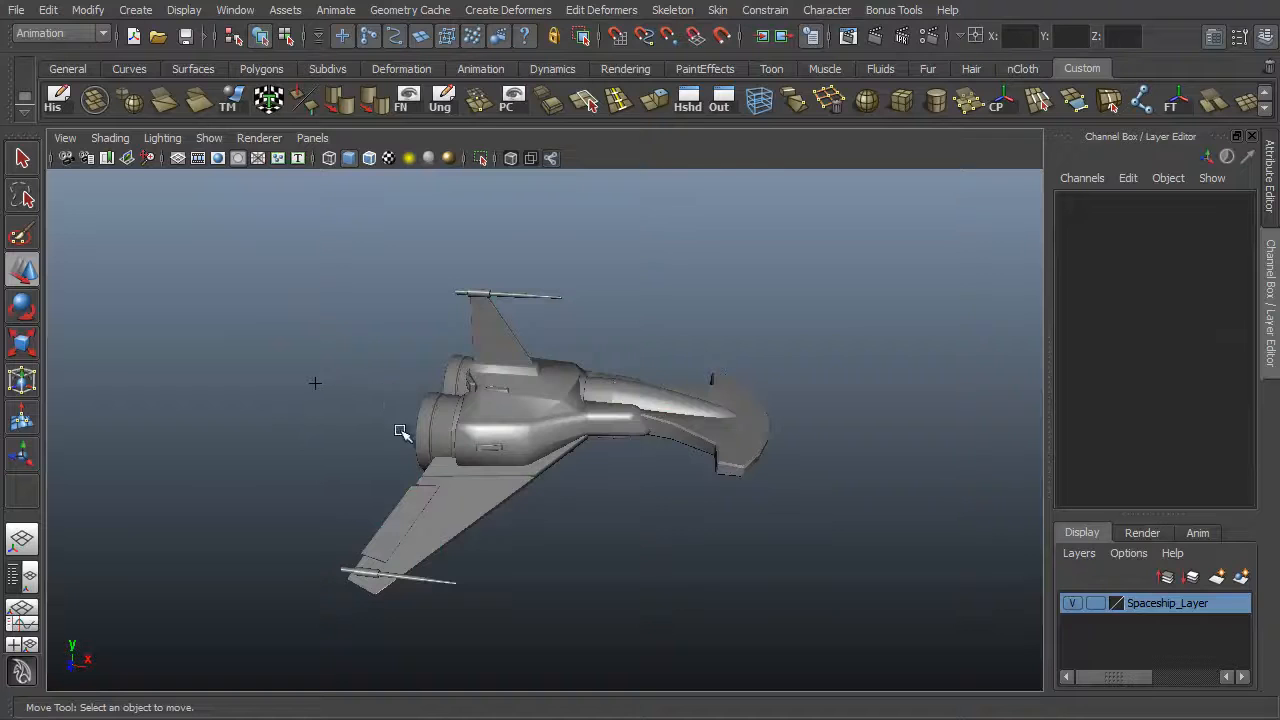
{"action": "key", "text": "ctrl+z"}
{"action": "left_click_drag", "start_coordinate": [587, 480], "coordinate": [630, 400], "text": "alt"}
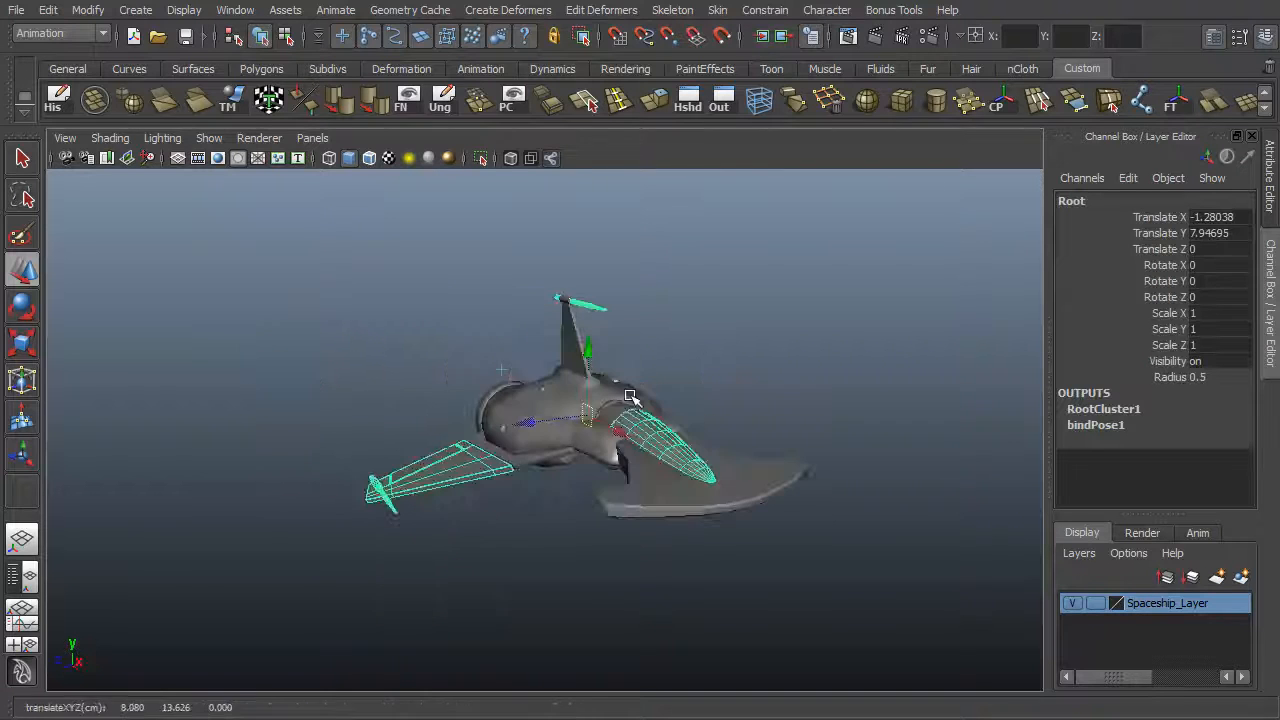
{"action": "left_click", "coordinate": [540, 512]}
{"action": "left_click_drag", "start_coordinate": [617, 494], "coordinate": [612, 437], "text": "alt"}
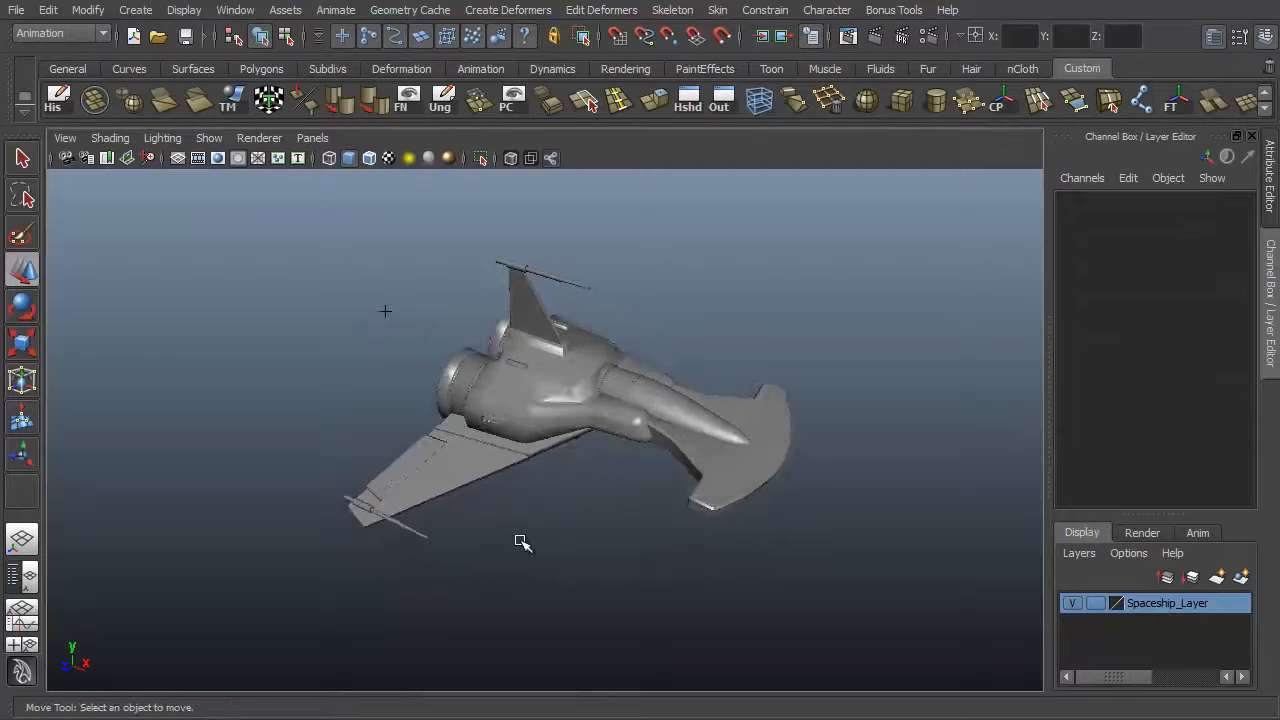
{"action": "right_click_drag", "start_coordinate": [522, 542], "coordinate": [717, 506], "text": "alt"}
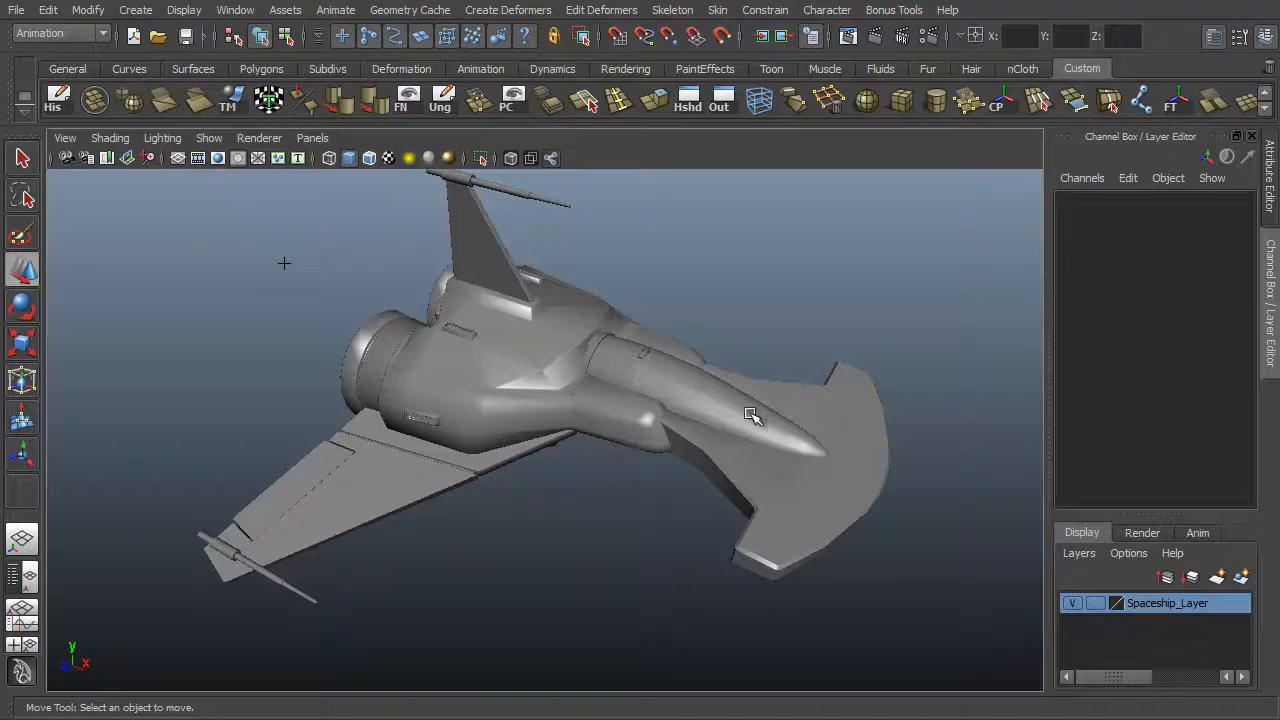
{"action": "mouse_move", "coordinate": [626, 543]}
{"action": "left_mouse_down", "text": "alt"}
{"action": "mouse_move", "coordinate": [657, 477]}
{"action": "mouse_move", "coordinate": [590, 528]}
{"action": "mouse_move", "coordinate": [617, 531]}
{"action": "mouse_move", "coordinate": [571, 563]}
{"action": "mouse_move", "coordinate": [766, 560]}
{"action": "mouse_move", "coordinate": [663, 546]}
{"action": "mouse_move", "coordinate": [623, 551]}
{"action": "mouse_move", "coordinate": [617, 566]}
{"action": "mouse_move", "coordinate": [631, 560]}
{"action": "mouse_move", "coordinate": [622, 541]}
{"action": "left_mouse_up", "text": "alt"}
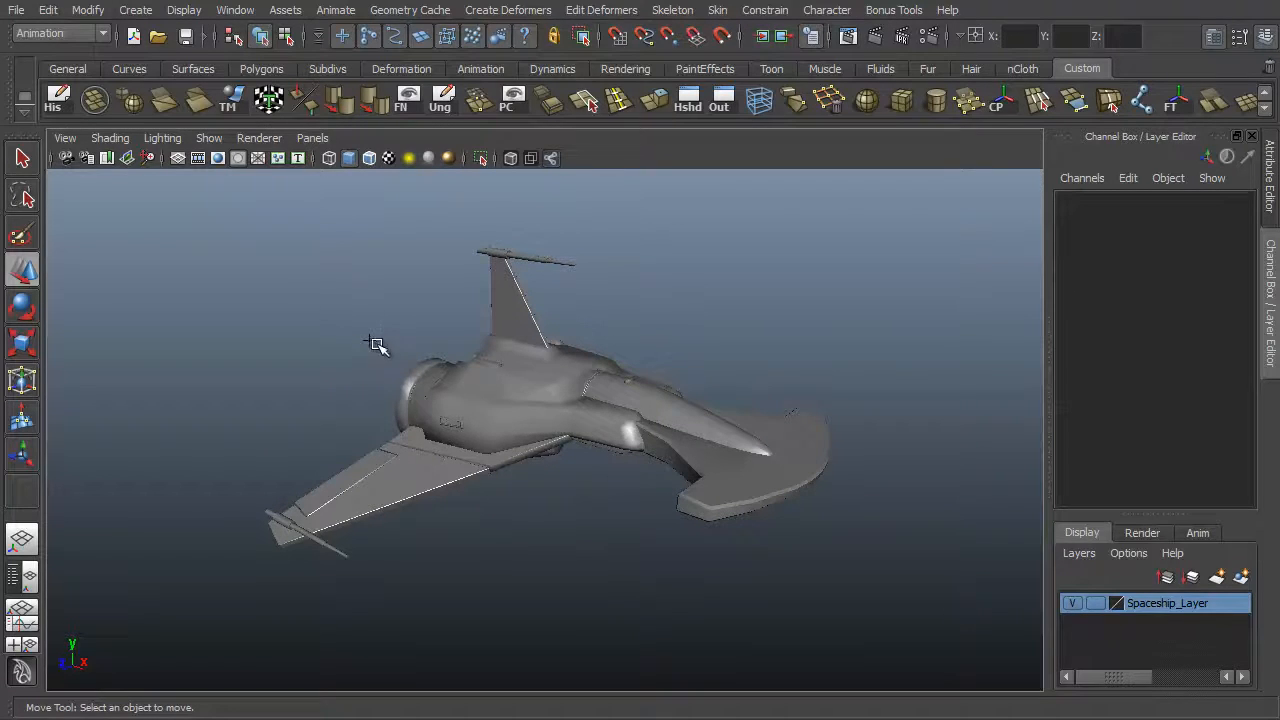
{"action": "left_click_drag", "start_coordinate": [375, 345], "coordinate": [655, 520]}
{"action": "left_click", "coordinate": [622, 510]}
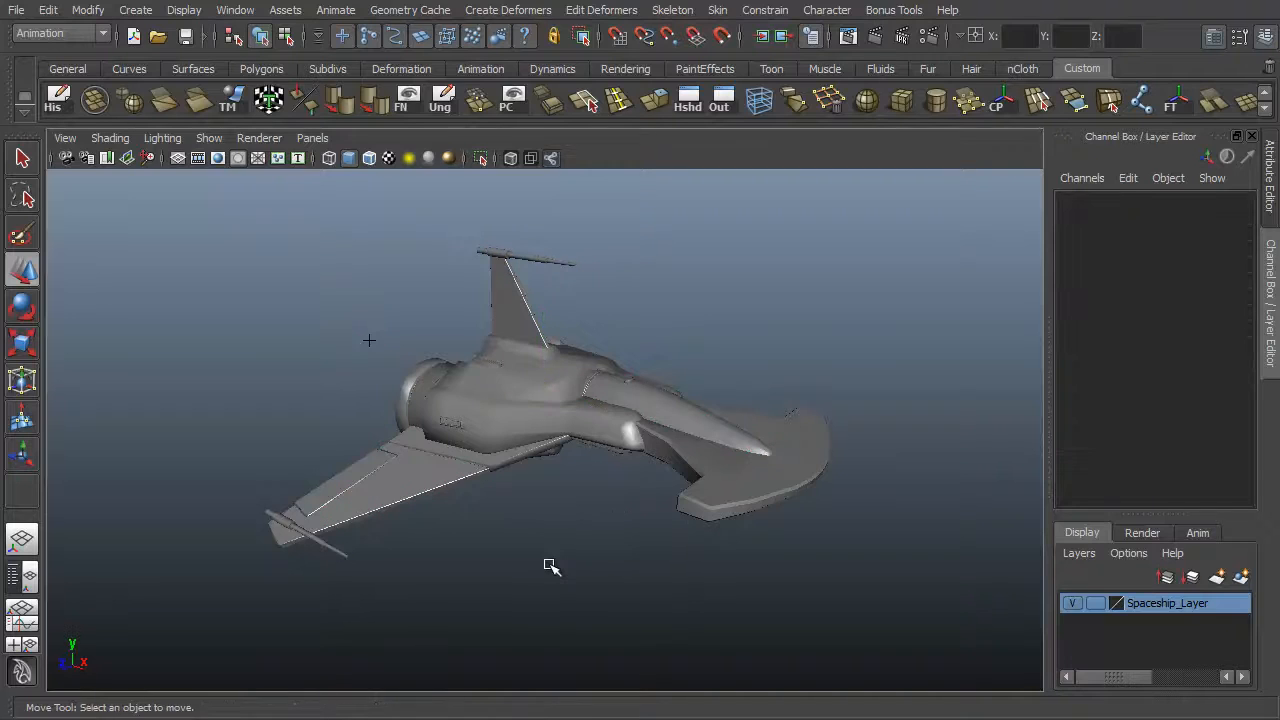